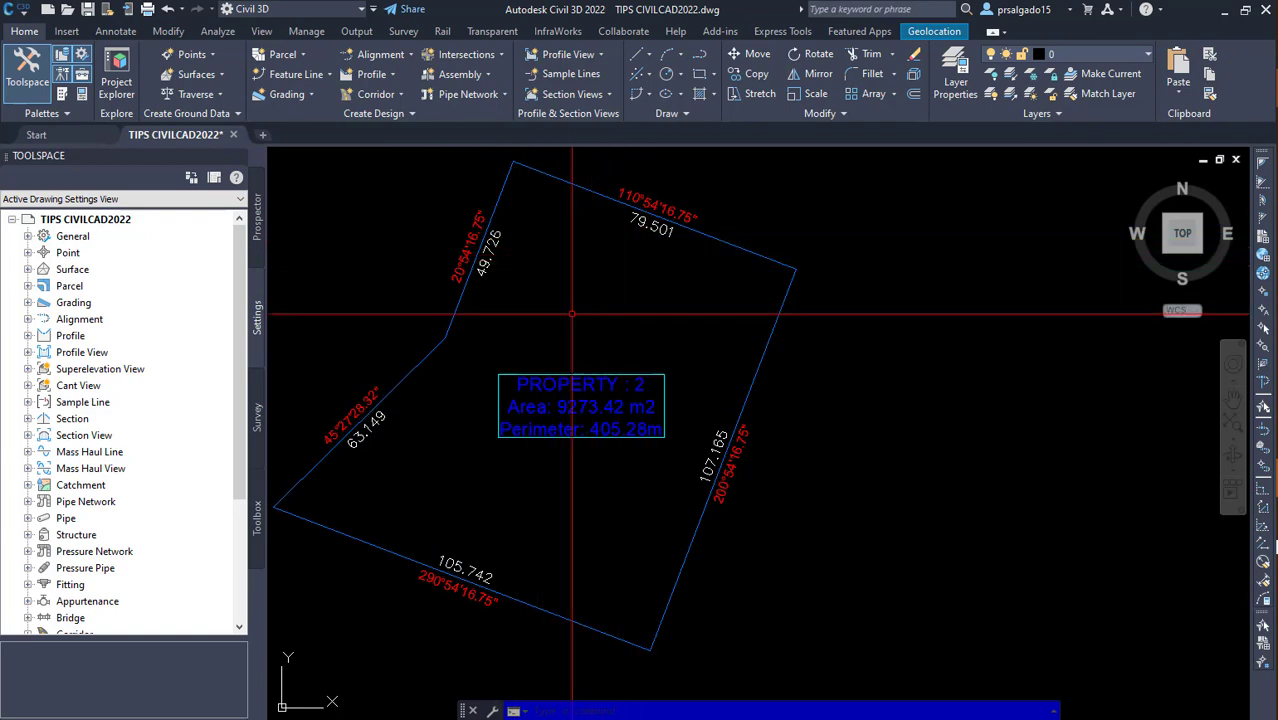
Step: Compare Property 1's bearing labels with Property 2's azimuth labels, and check the azimuths and distances in the reference image AZIMUT.PNG
{"action": "scroll", "coordinate": [775, 335], "scroll_direction": "down", "scroll_amount": 3}
{"action": "scroll", "coordinate": [600, 280], "scroll_direction": "up", "scroll_amount": 5}
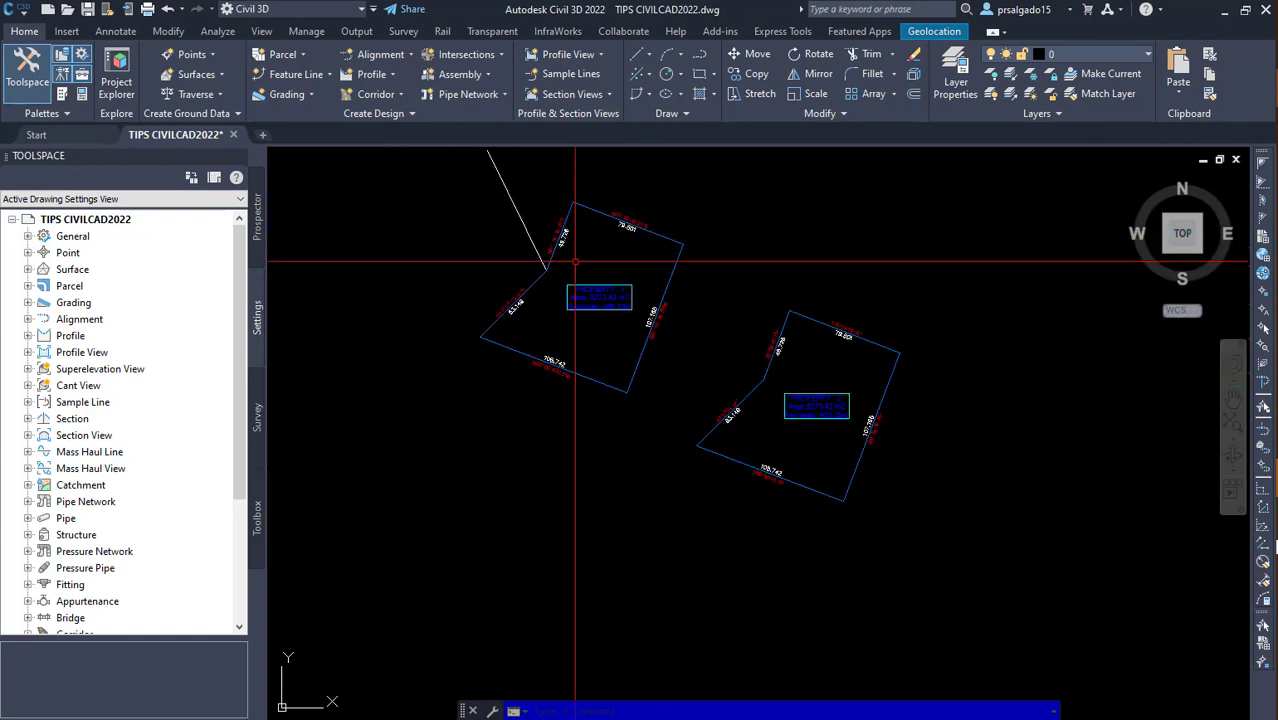
{"action": "scroll", "coordinate": [585, 265], "scroll_direction": "down", "scroll_amount": 2}
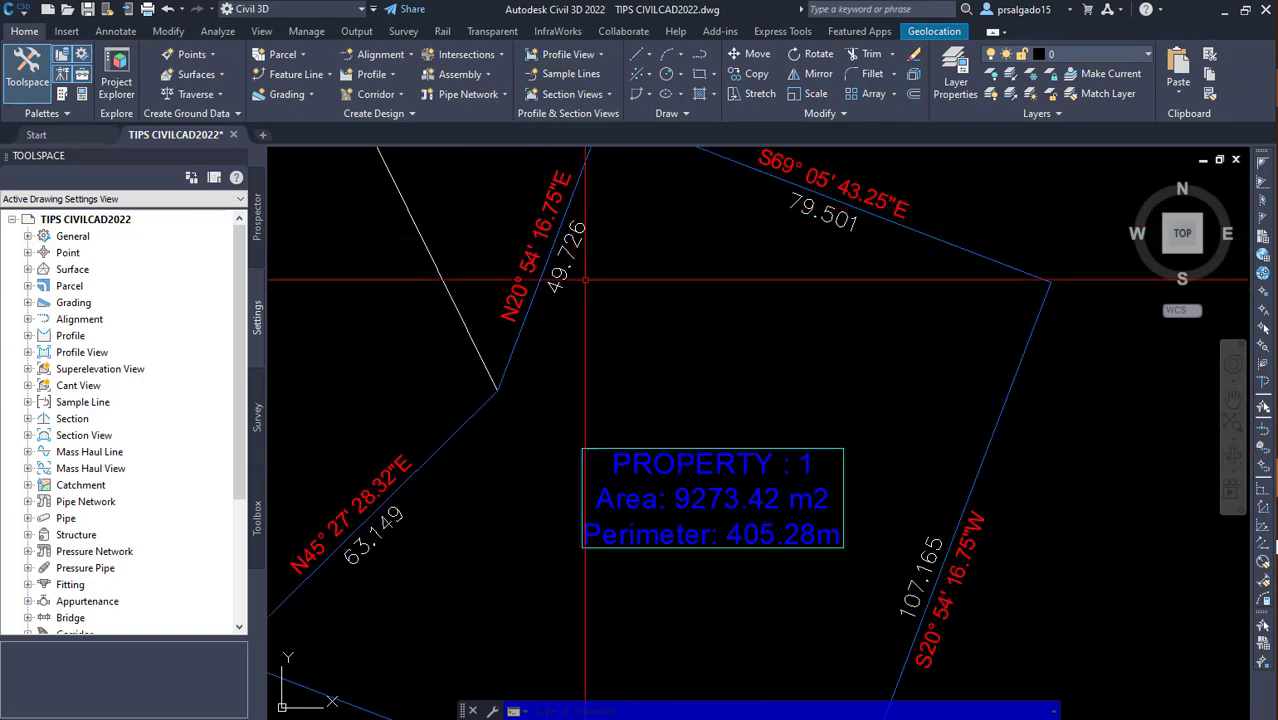
{"action": "scroll", "coordinate": [598, 350], "scroll_direction": "up", "scroll_amount": 2}
{"action": "scroll", "coordinate": [598, 350], "scroll_direction": "down", "scroll_amount": 3}
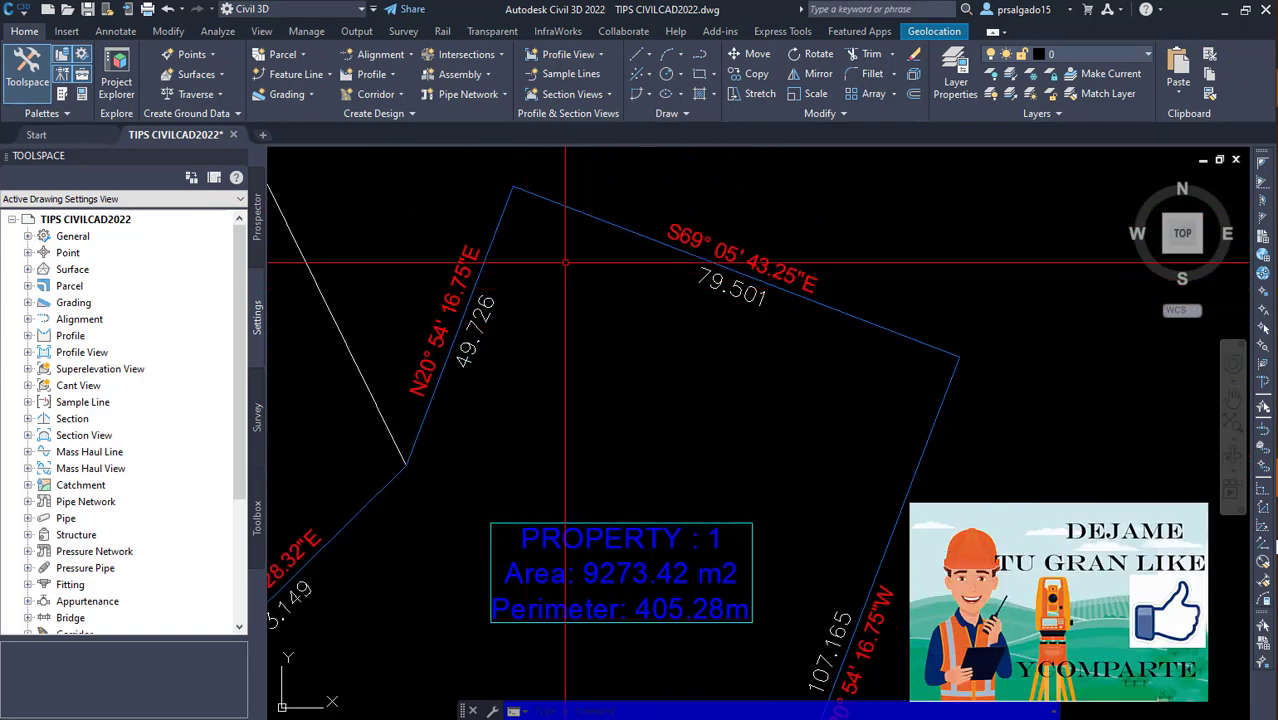
{"action": "scroll", "coordinate": [520, 420], "scroll_direction": "up", "scroll_amount": 3}
{"action": "scroll", "coordinate": [441, 348], "scroll_direction": "down", "scroll_amount": 3}
{"action": "scroll", "coordinate": [730, 460], "scroll_direction": "up", "scroll_amount": 4}
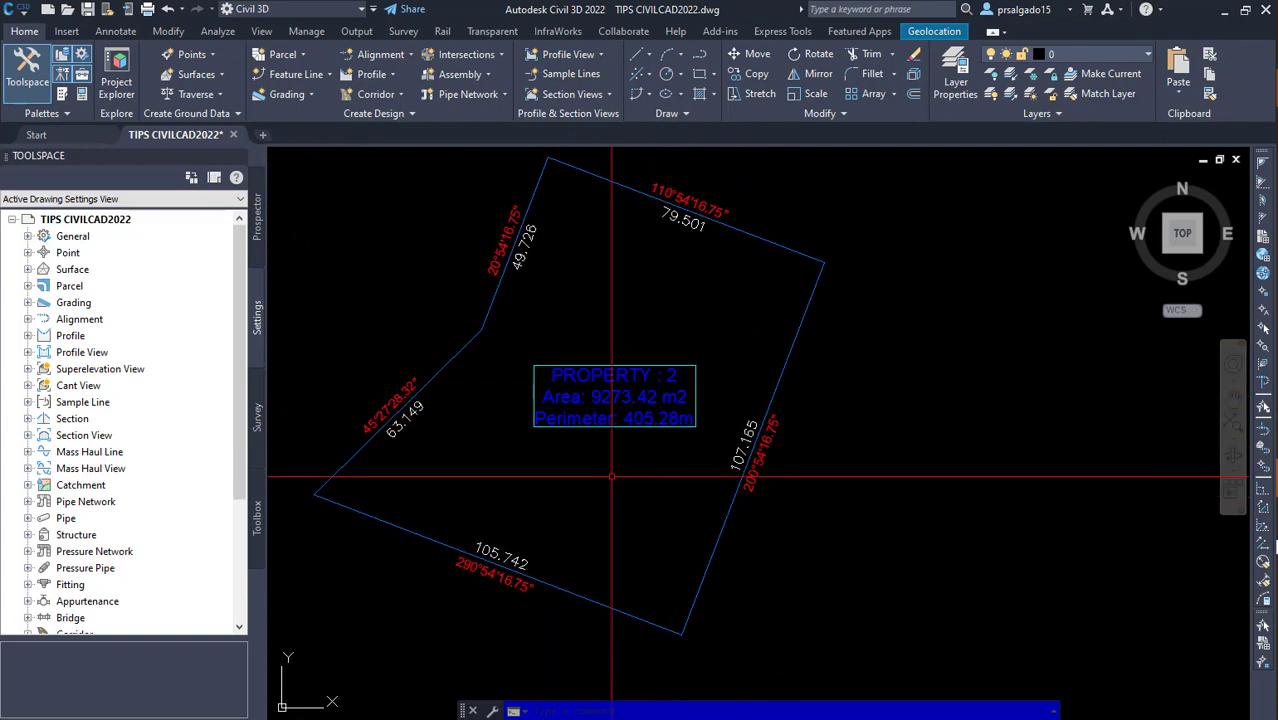
{"action": "scroll", "coordinate": [964, 385], "scroll_direction": "down", "scroll_amount": 3}
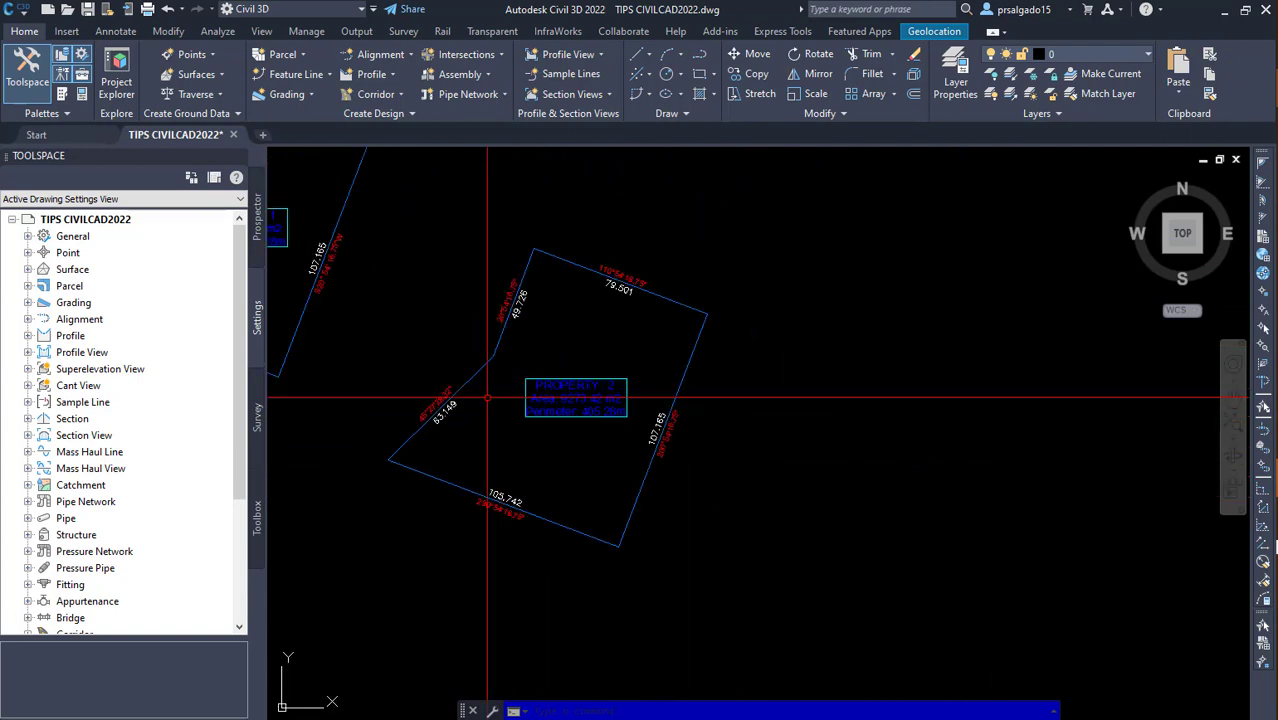
{"action": "scroll", "coordinate": [1061, 374], "scroll_direction": "up", "scroll_amount": 3}
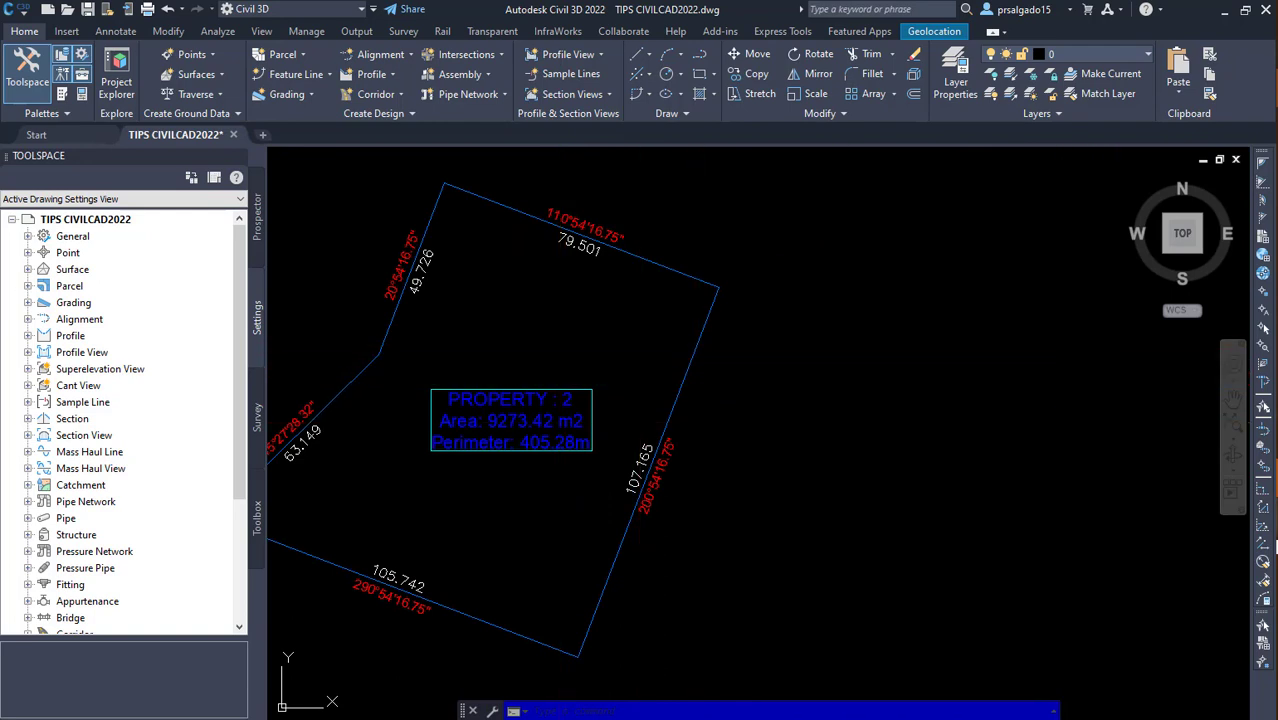
{"action": "key", "text": "alt+Tab"}
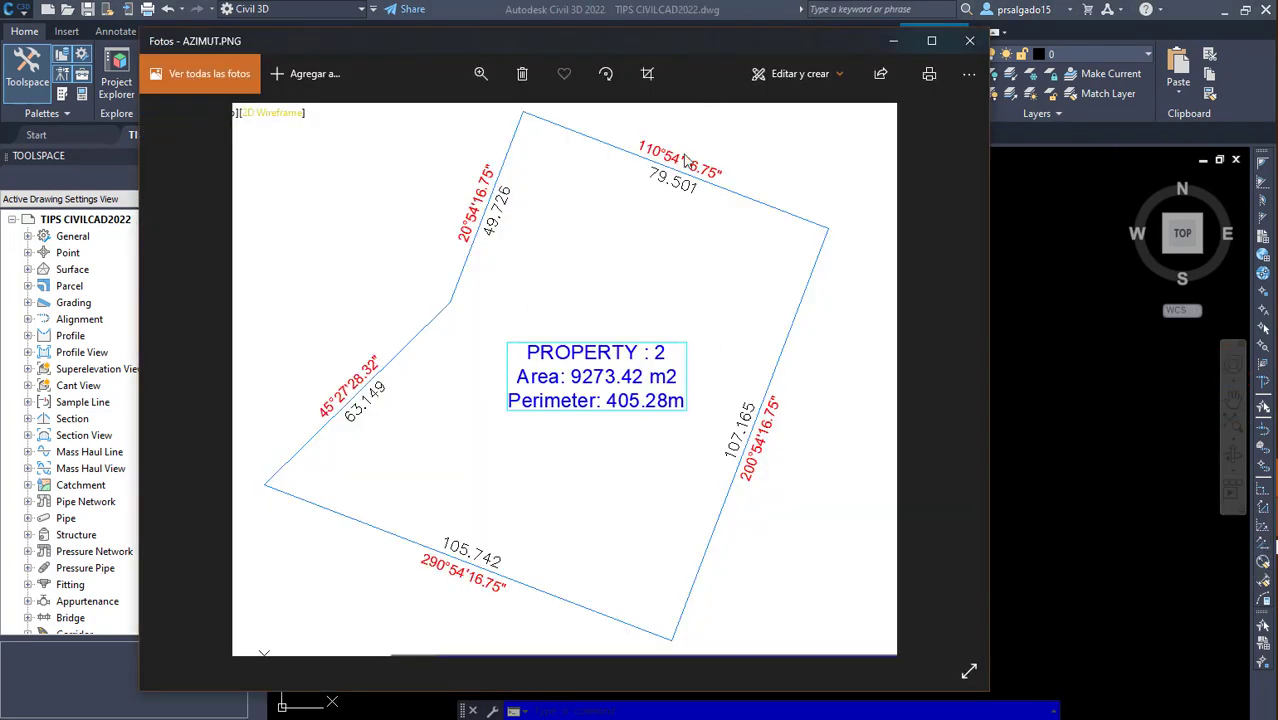
{"action": "left_click", "coordinate": [1040, 328]}
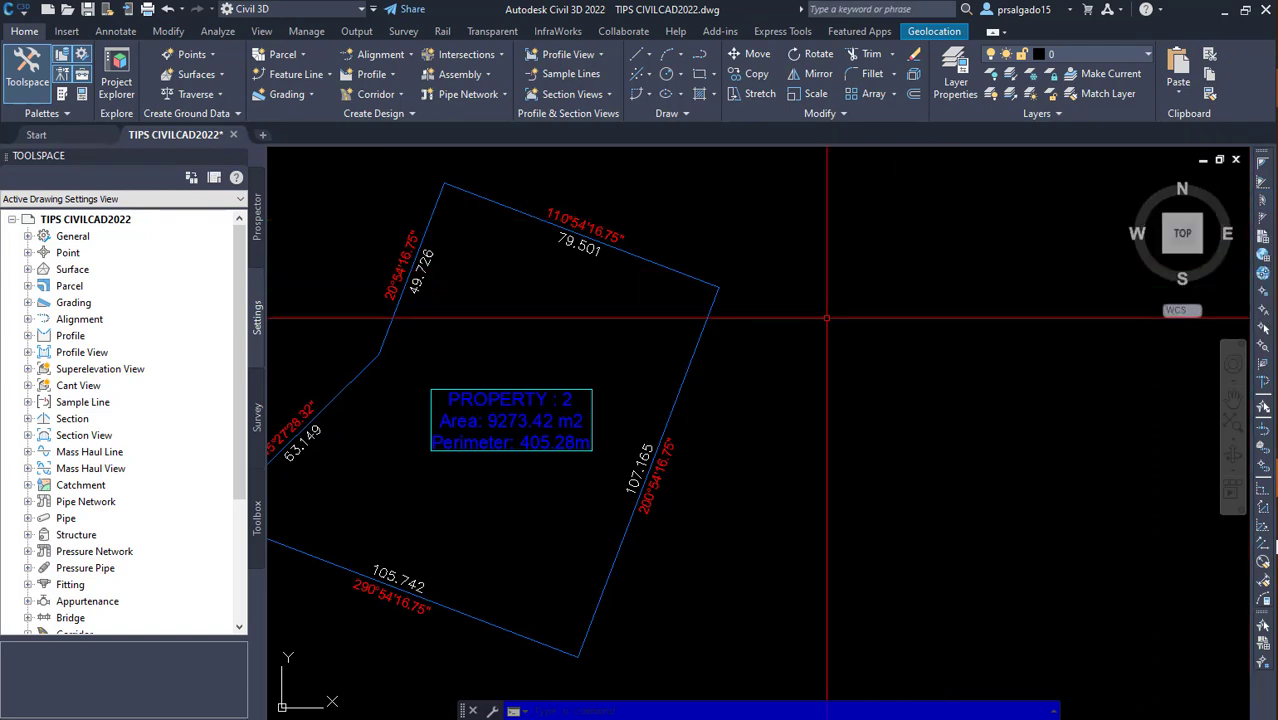
{"action": "scroll", "coordinate": [580, 316], "scroll_direction": "down", "scroll_amount": 2}
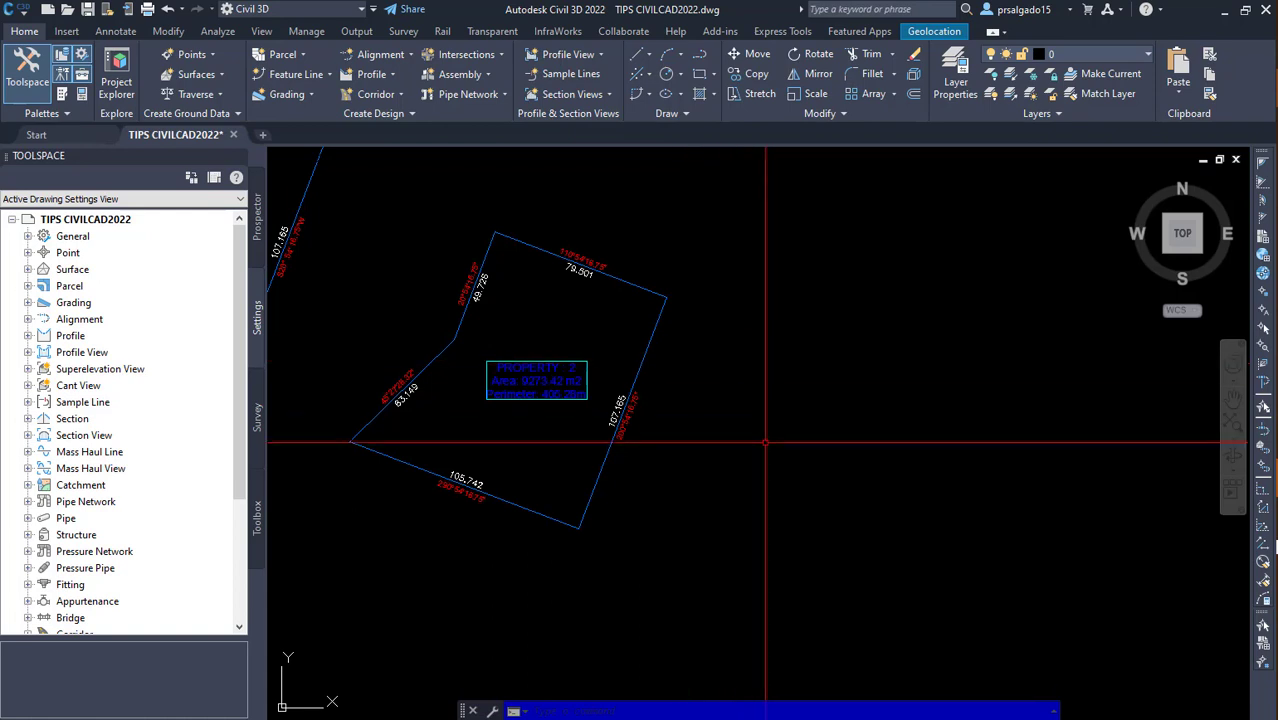
{"action": "middle_click_drag", "start_coordinate": [725, 437], "coordinate": [582, 341]}
{"action": "scroll", "coordinate": [680, 370], "scroll_direction": "up", "scroll_amount": 3}
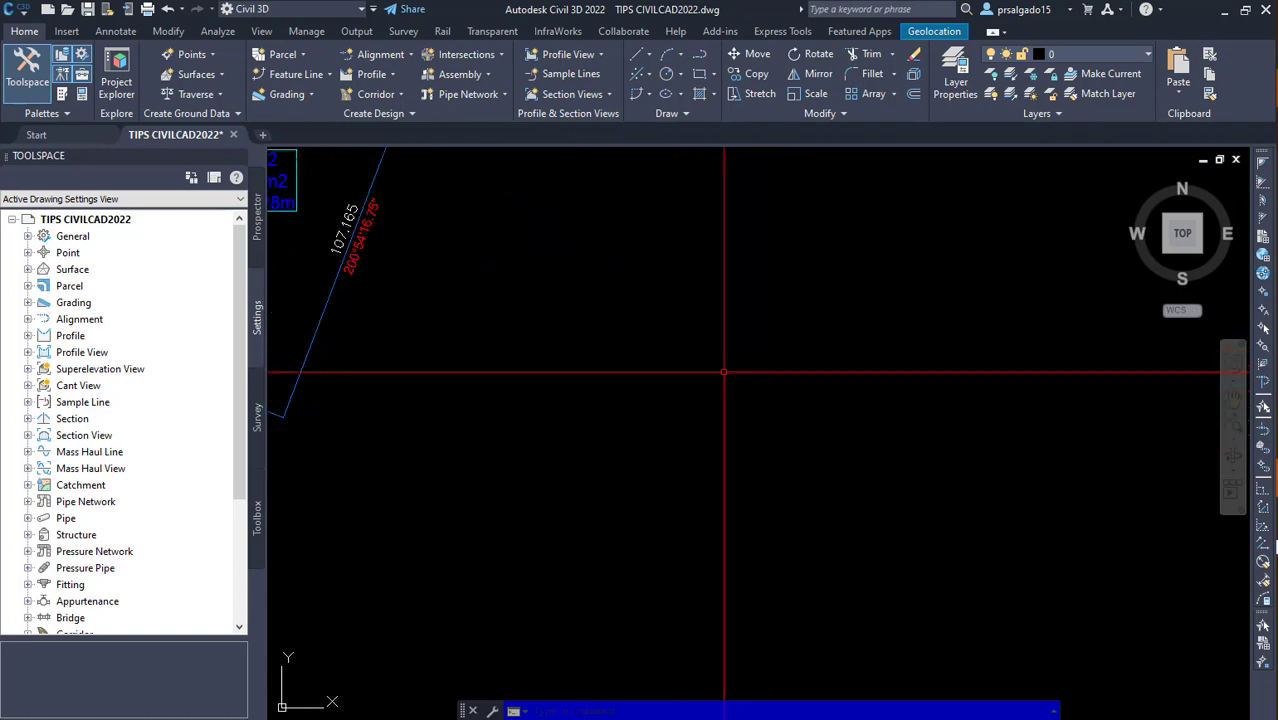
{"action": "scroll", "coordinate": [700, 420], "scroll_direction": "down", "scroll_amount": 2}
{"action": "middle_click_drag", "start_coordinate": [547, 251], "coordinate": [576, 344]}
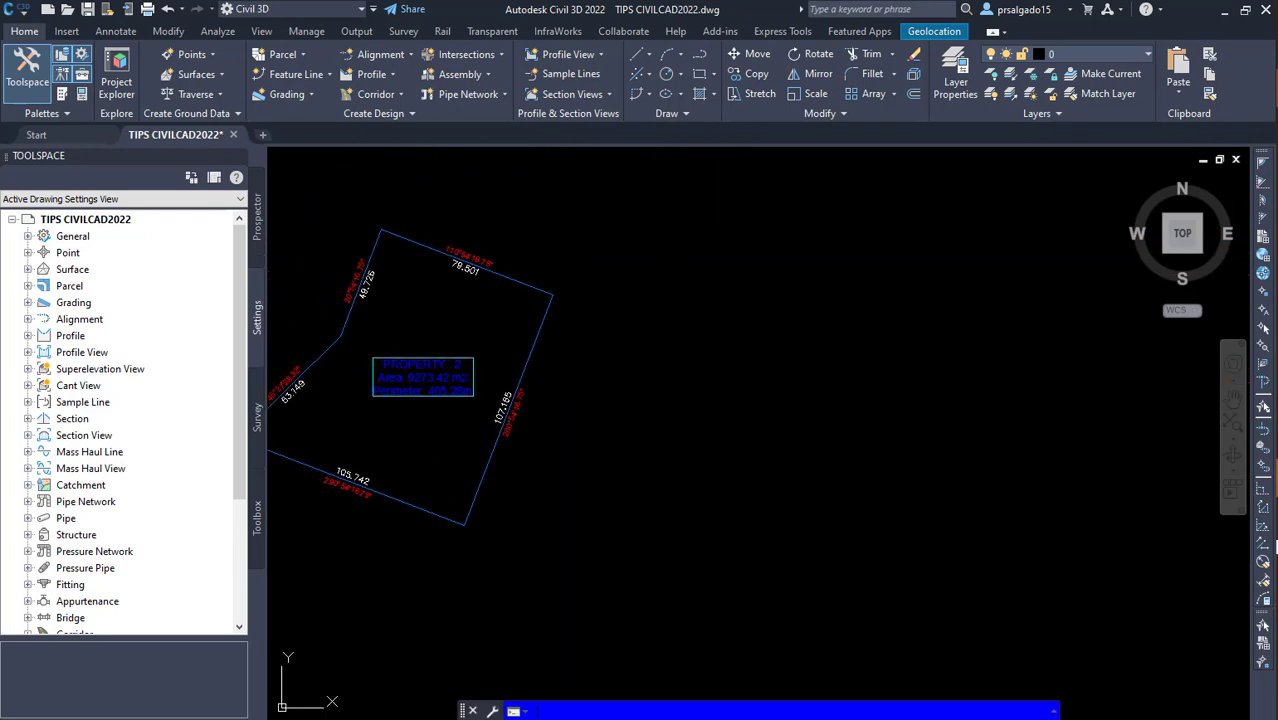
{"action": "type", "text": "l"}
{"action": "key", "text": "Return"}
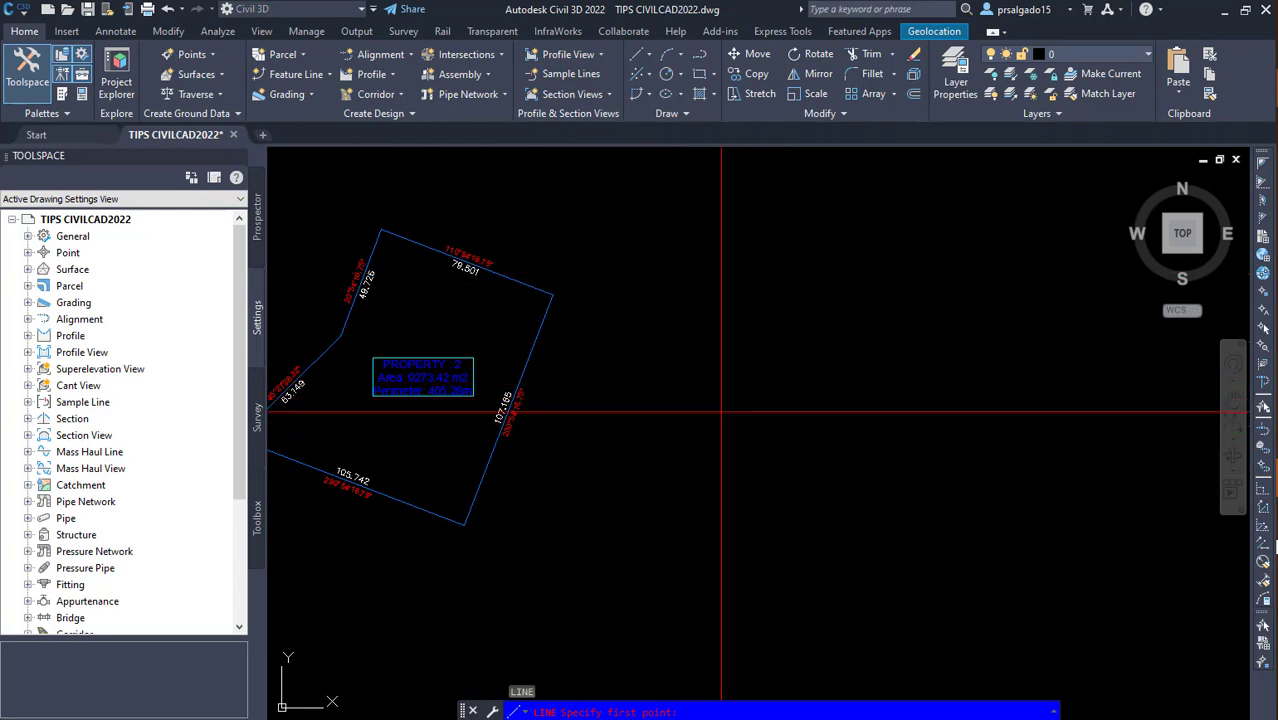
{"action": "left_click", "coordinate": [715, 418]}
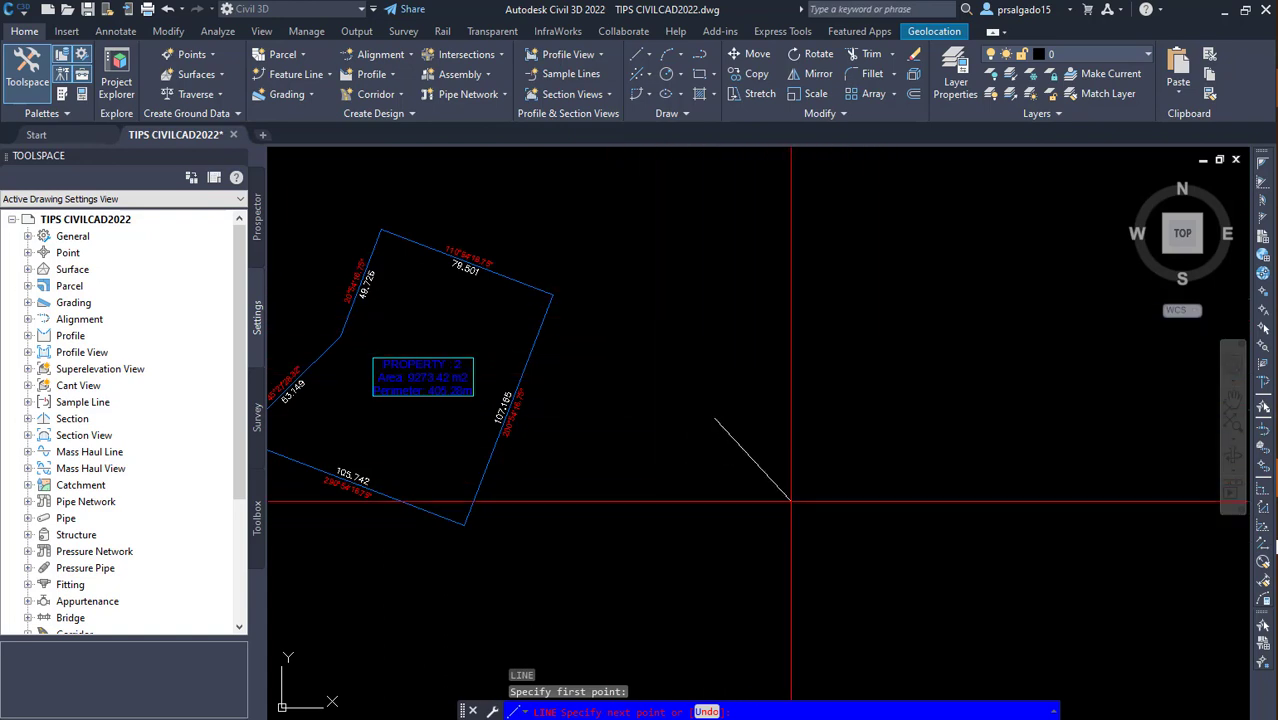
{"action": "left_click", "coordinate": [1264, 203]}
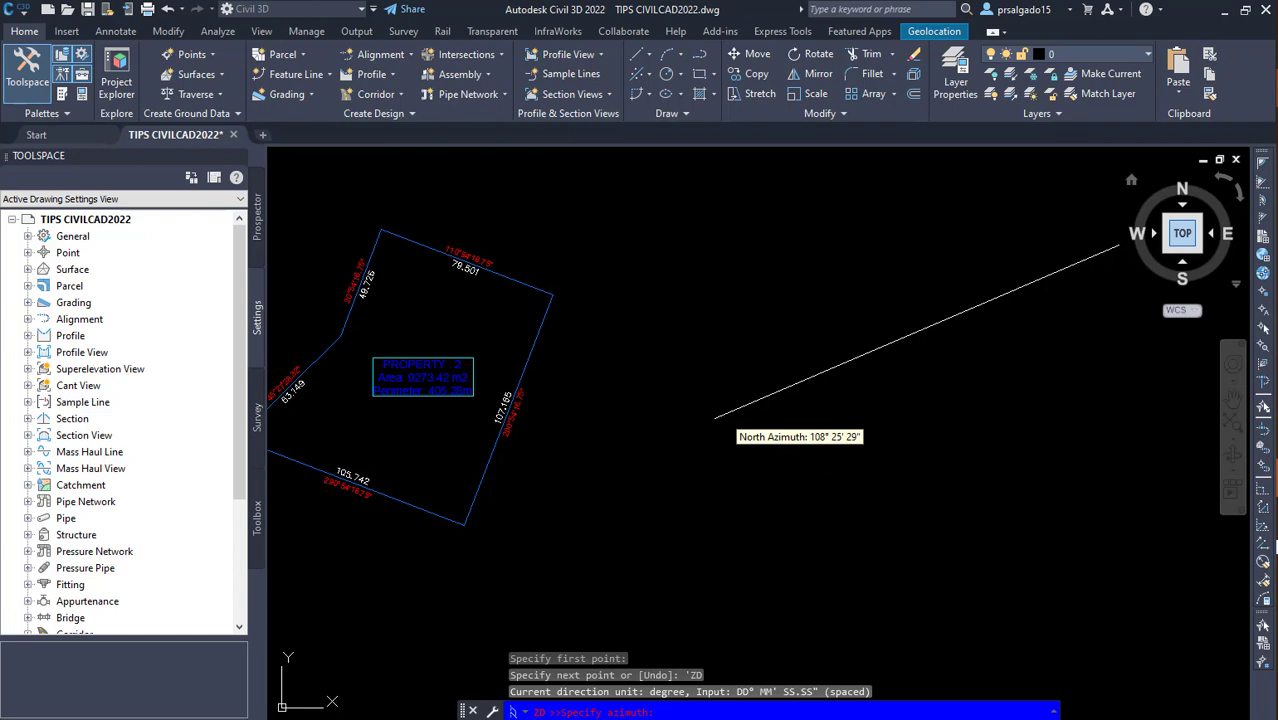
{"action": "key", "text": "Escape"}
{"action": "key", "text": "Escape"}
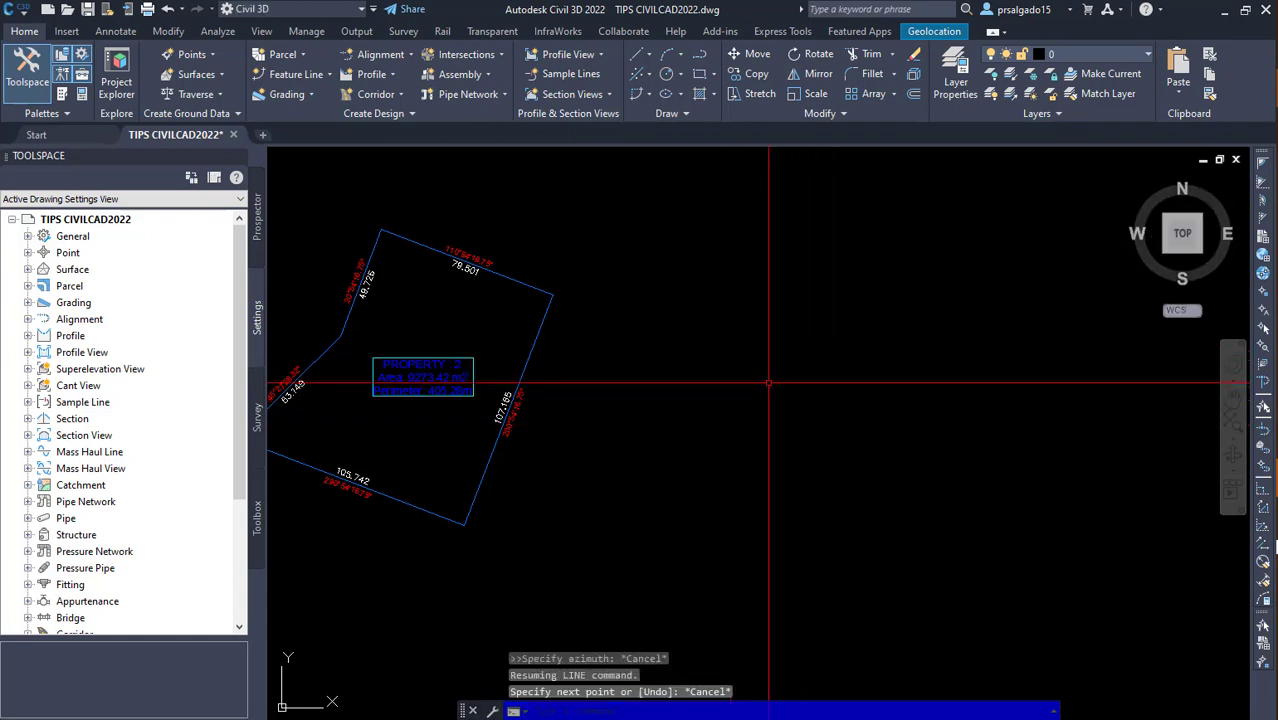
Step: Configure the drawing units with Decimal length type, 0.00 length precision and International lighting units
{"action": "type", "text": "UN"}
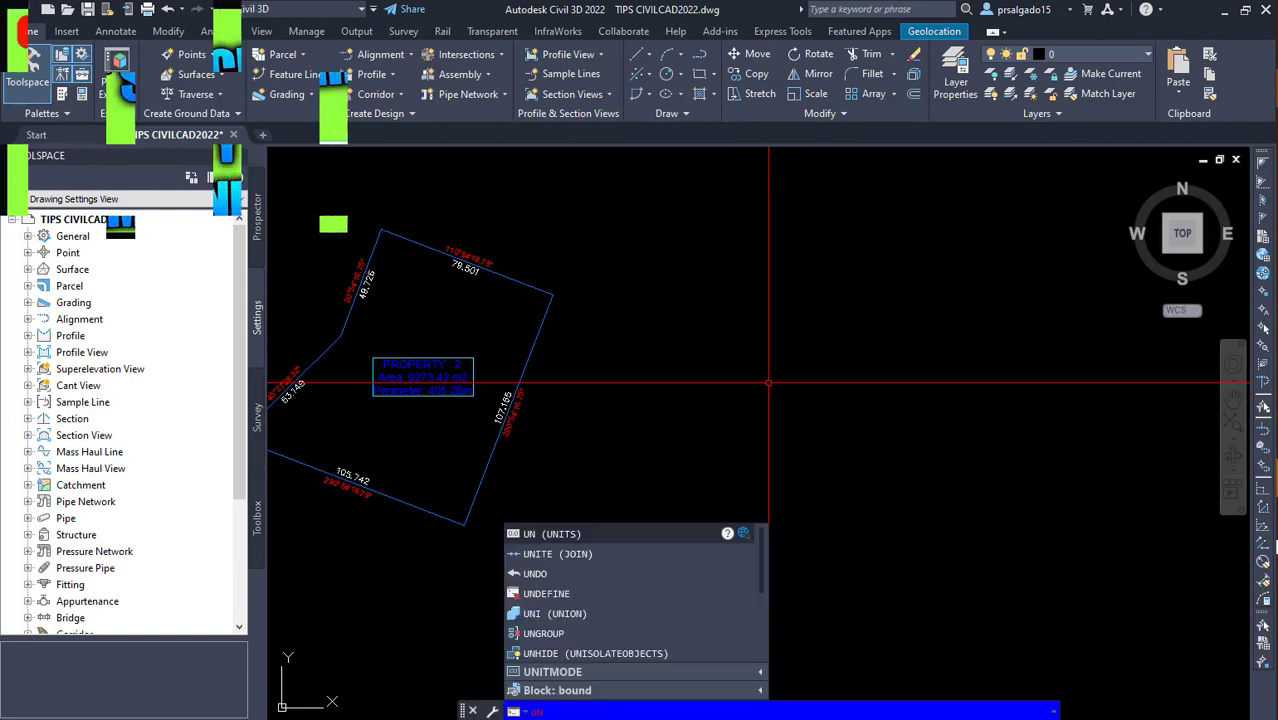
{"action": "key", "text": "Return"}
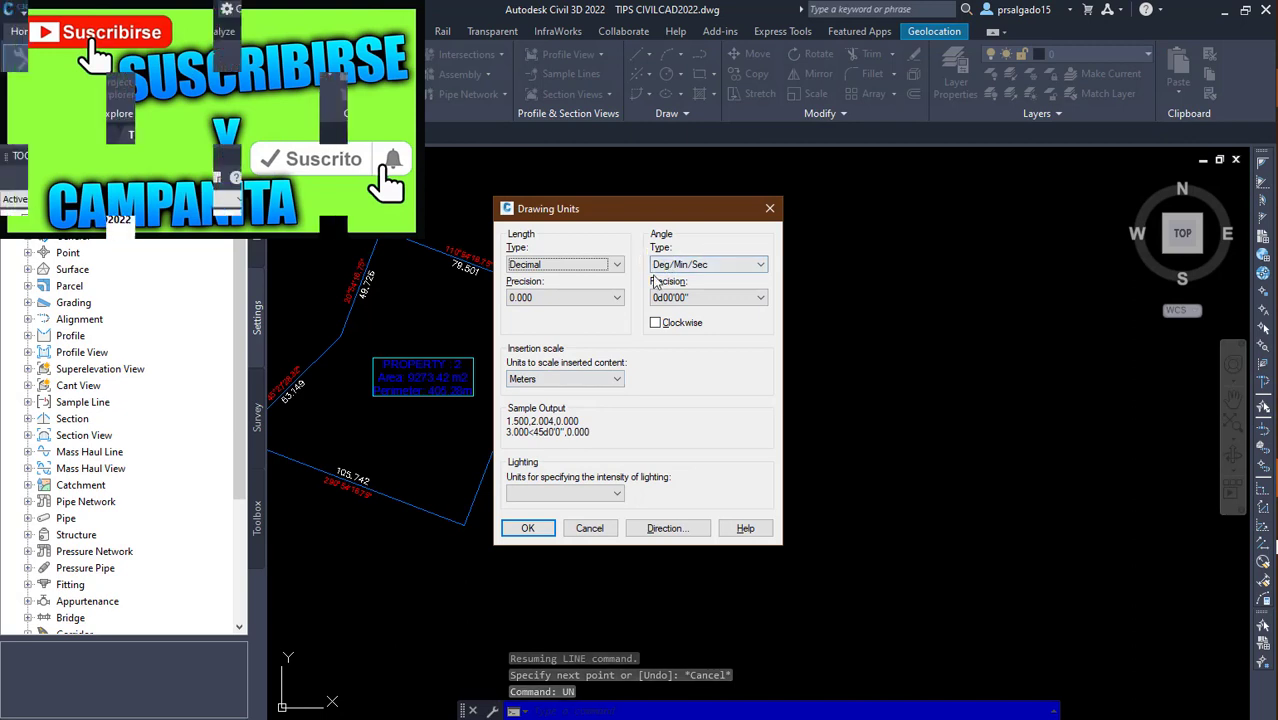
{"action": "left_click", "coordinate": [617, 264]}
{"action": "left_click", "coordinate": [558, 285]}
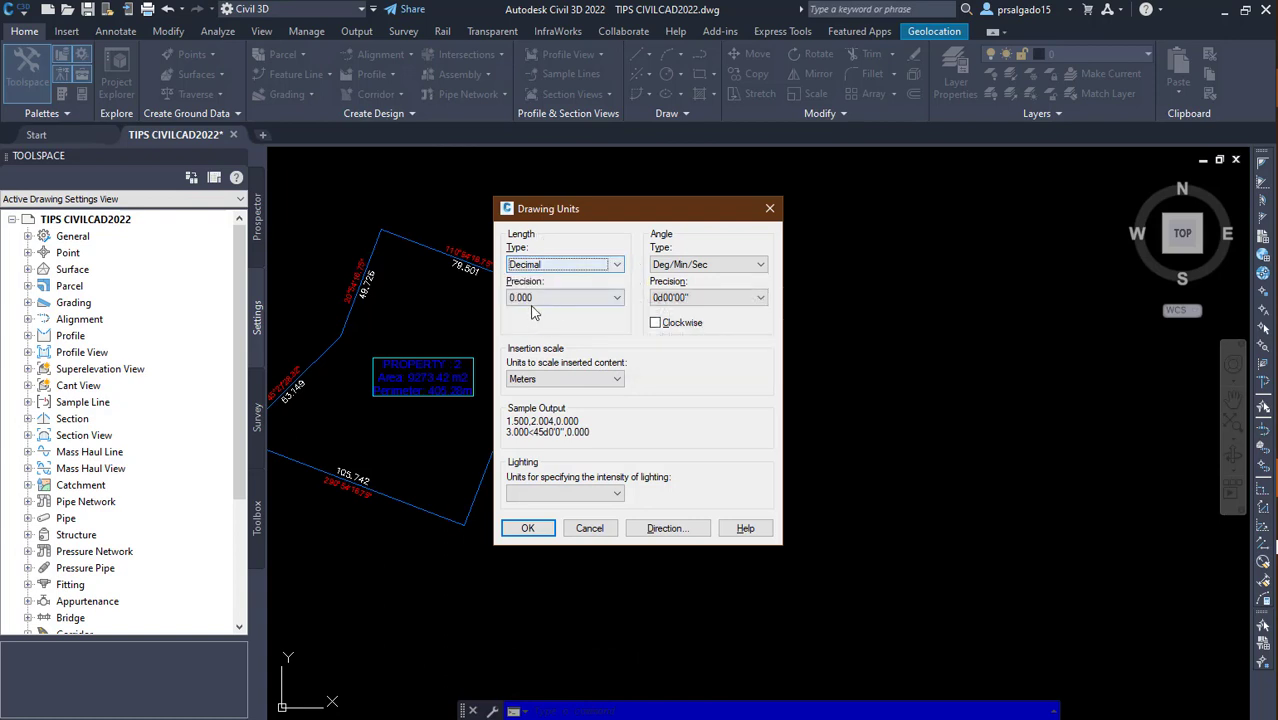
{"action": "left_click", "coordinate": [617, 299]}
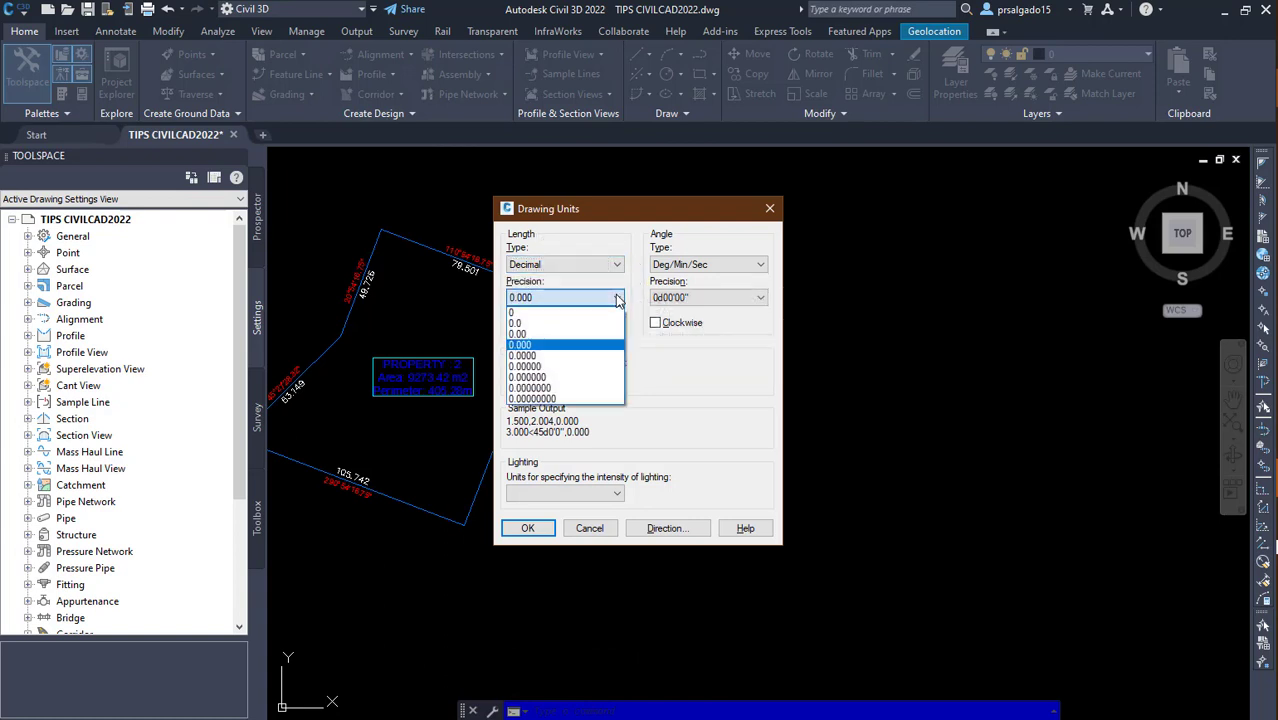
{"action": "left_click", "coordinate": [548, 335]}
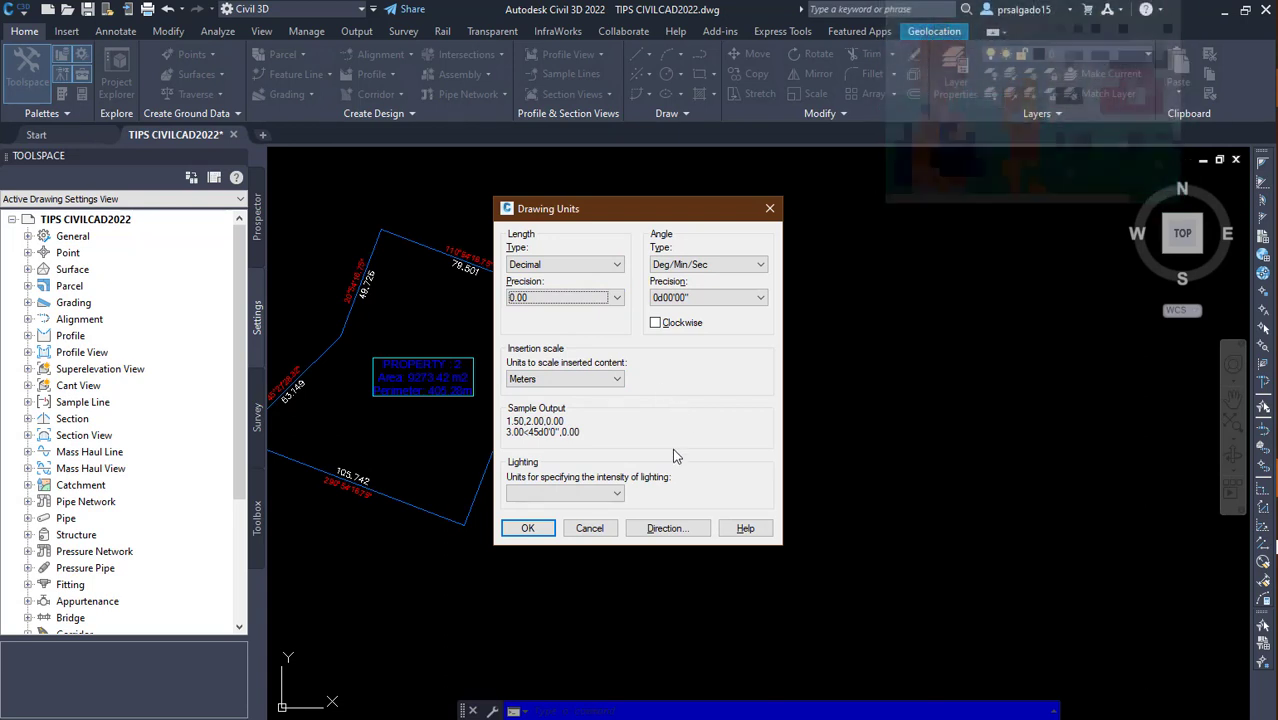
{"action": "left_click", "coordinate": [614, 495]}
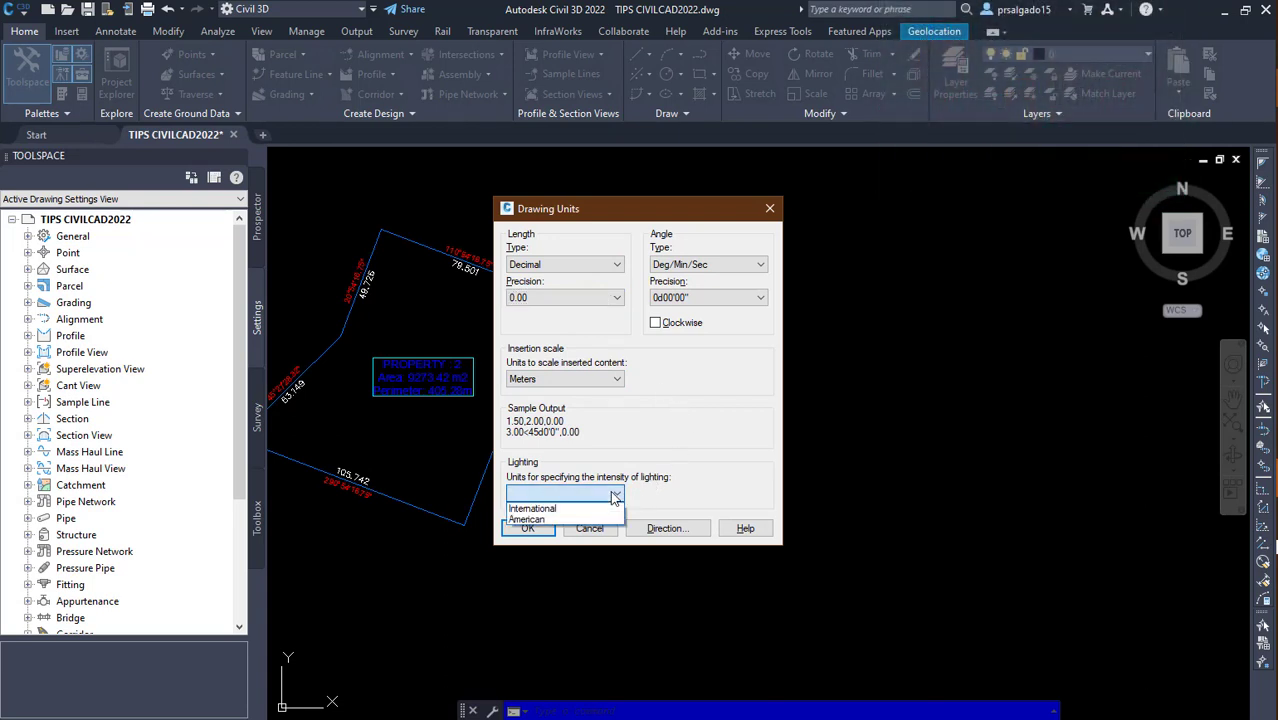
{"action": "left_click", "coordinate": [540, 508]}
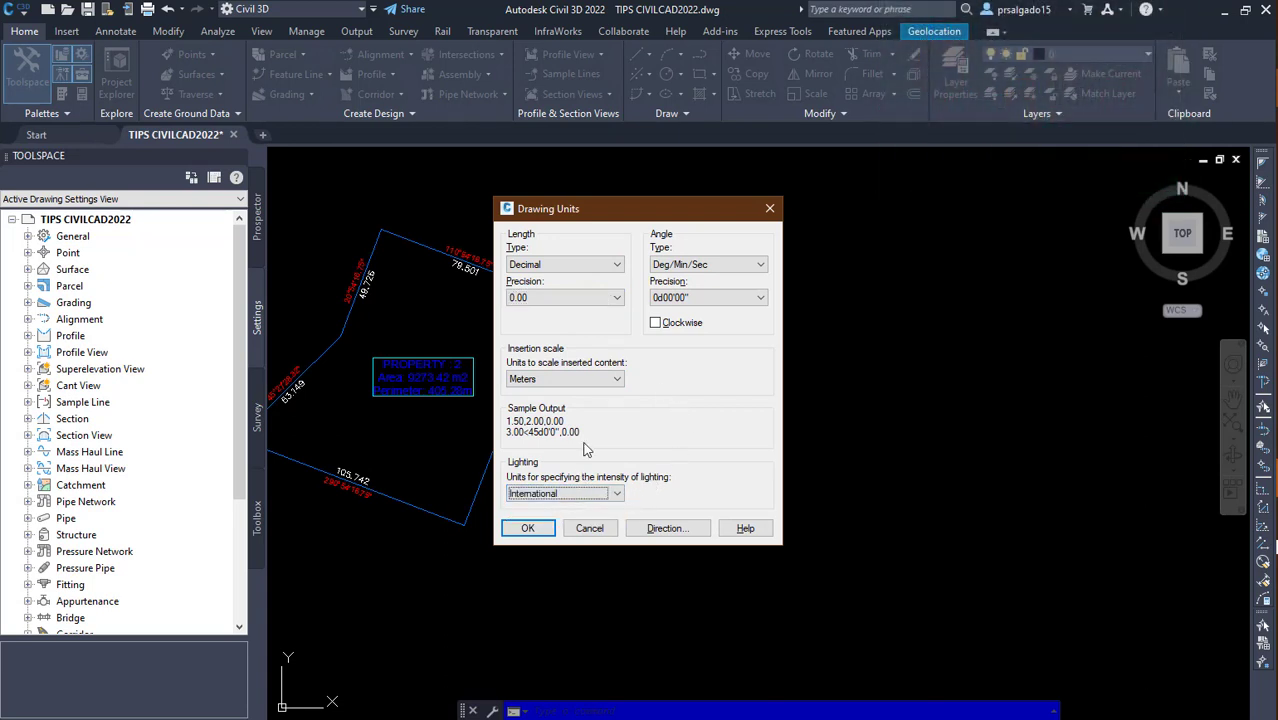
Step: Set the drawing's angle type to Deg/Min/Sec with 0d00'00" precision
{"action": "left_click", "coordinate": [703, 268]}
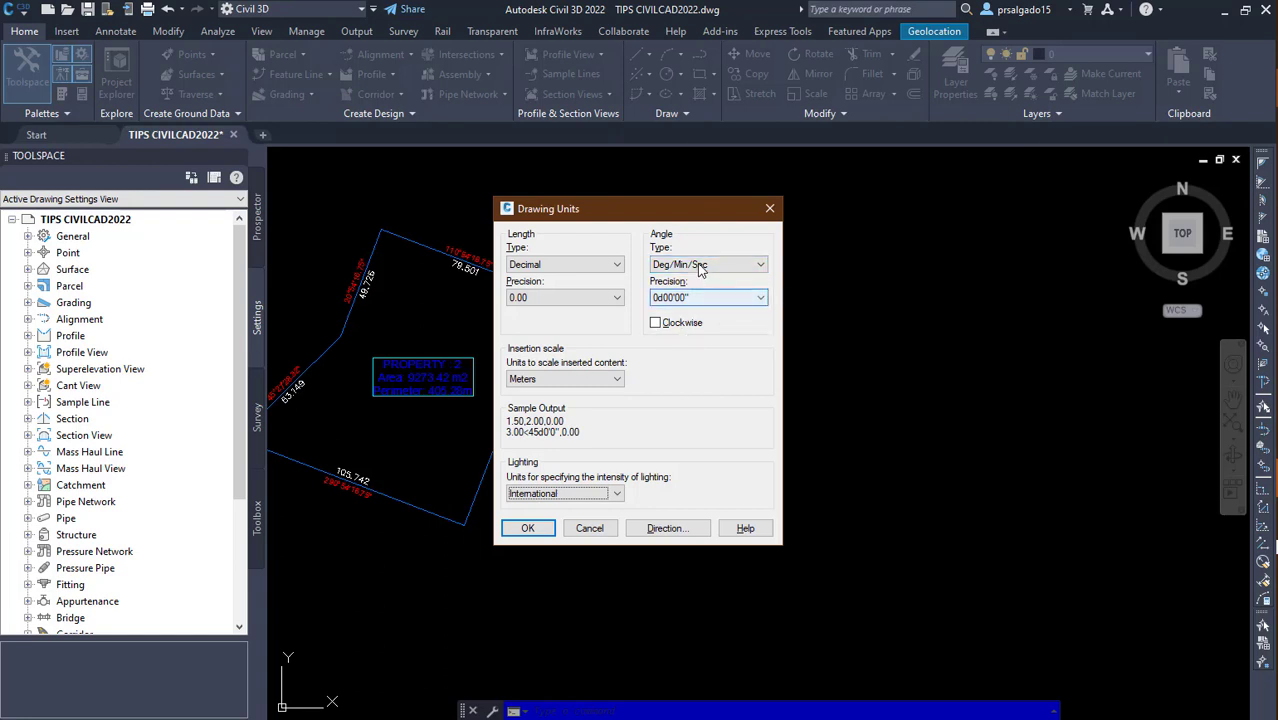
{"action": "left_click", "coordinate": [700, 266]}
{"action": "left_click", "coordinate": [714, 300]}
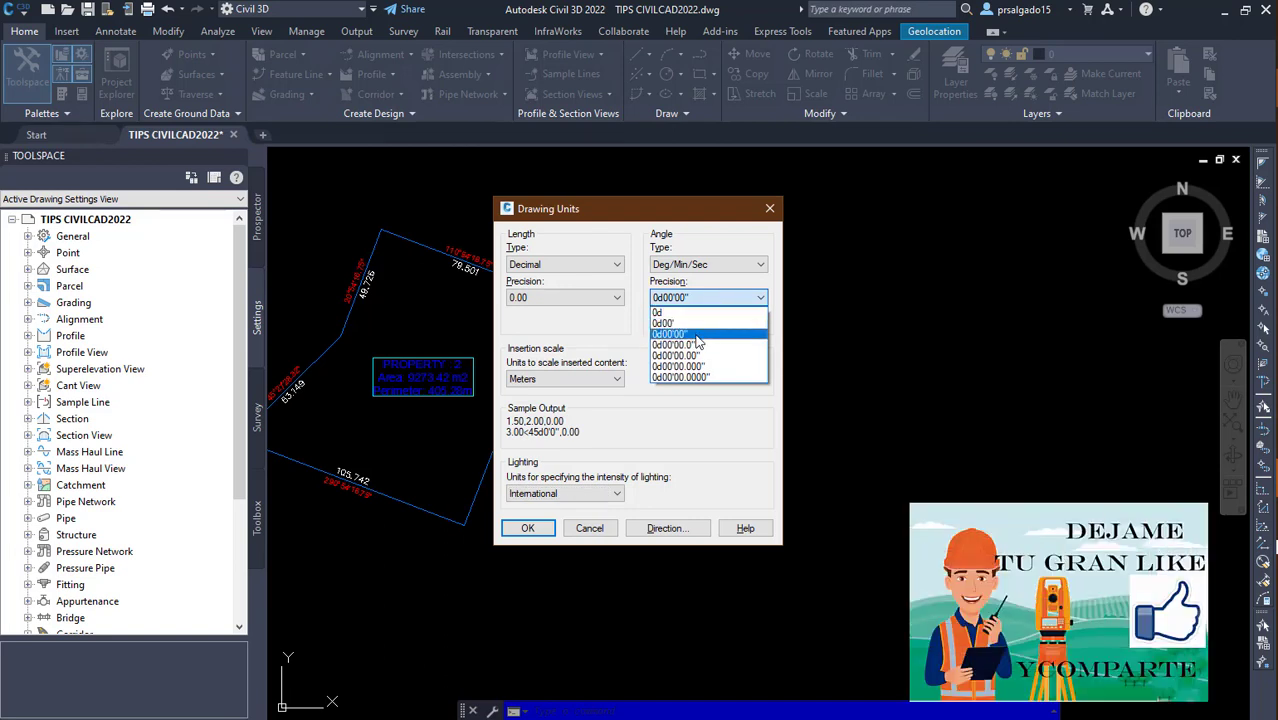
{"action": "left_click", "coordinate": [697, 336]}
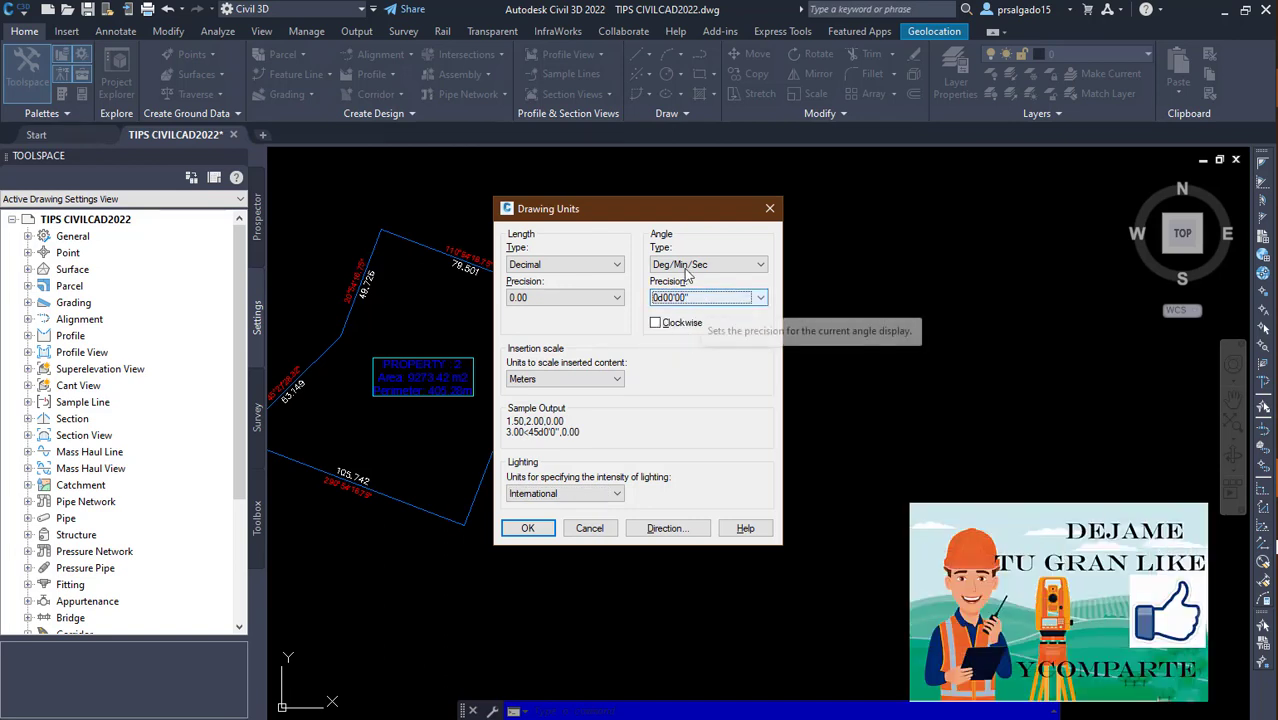
{"action": "left_click_drag", "start_coordinate": [668, 217], "coordinate": [768, 228]}
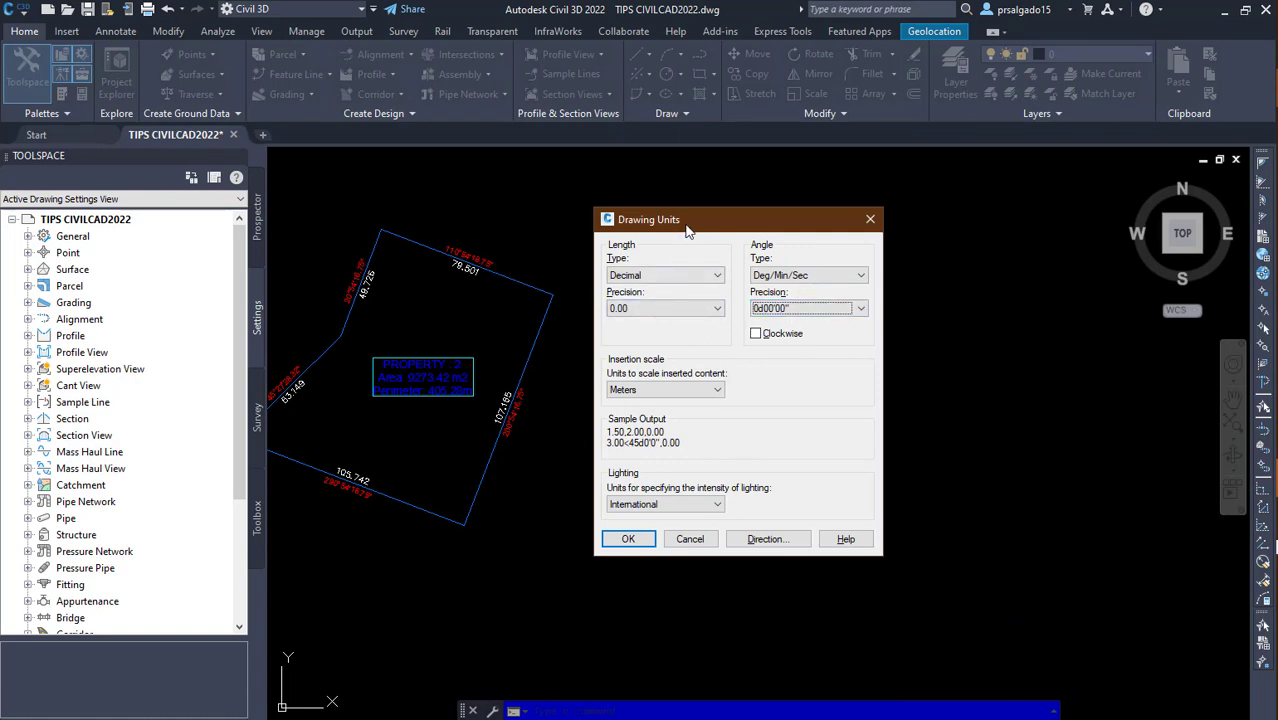
{"action": "left_click_drag", "start_coordinate": [687, 231], "coordinate": [684, 201]}
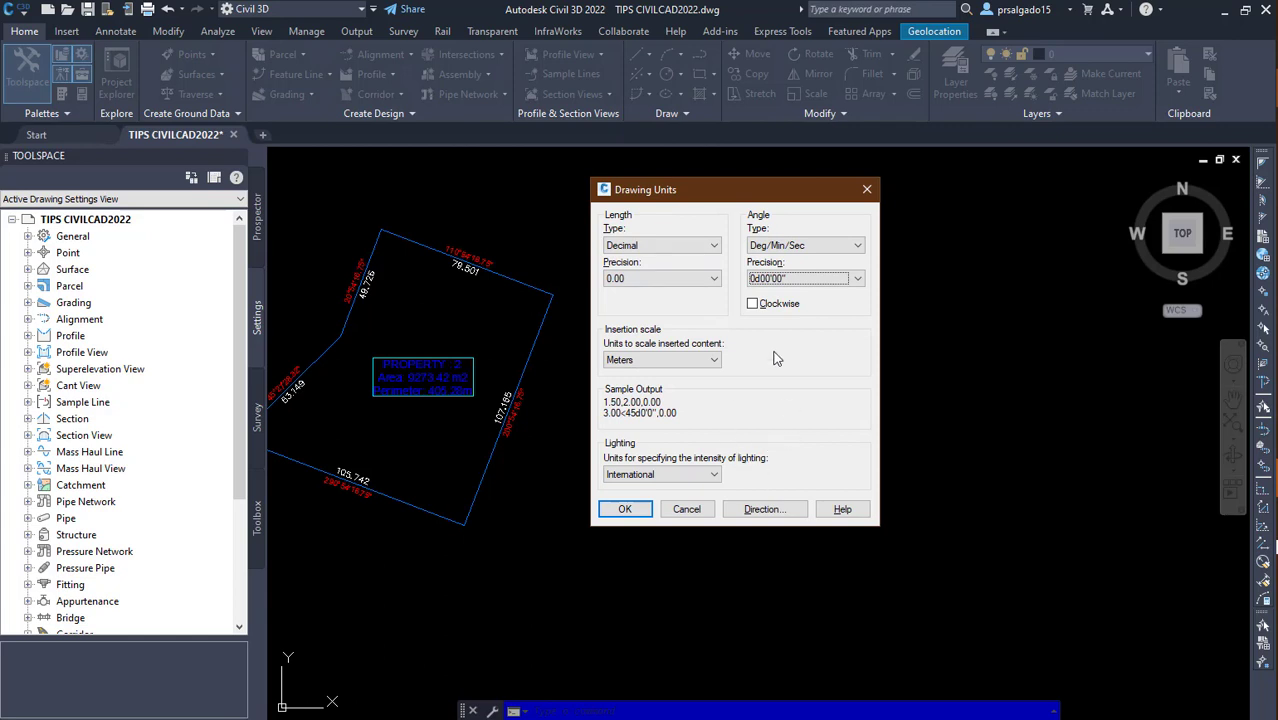
Step: Set the base angle direction to East and apply the drawing units
{"action": "left_click", "coordinate": [763, 511]}
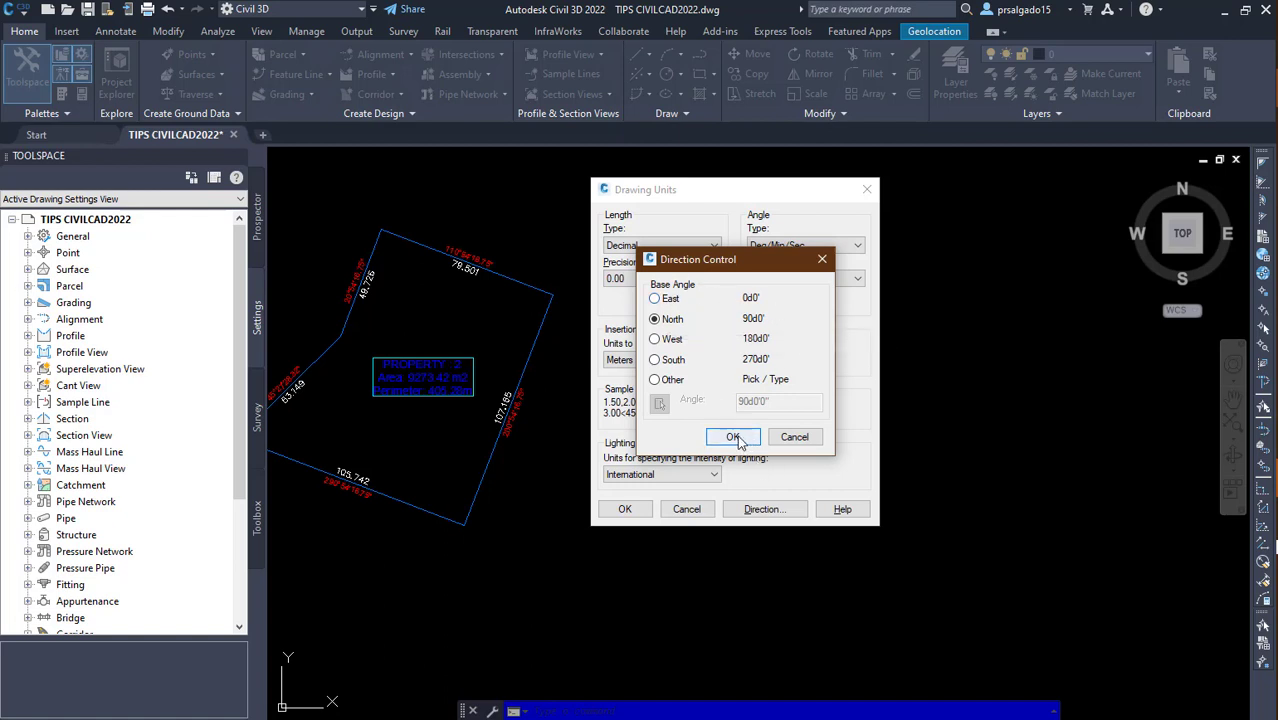
{"action": "left_click", "coordinate": [658, 304]}
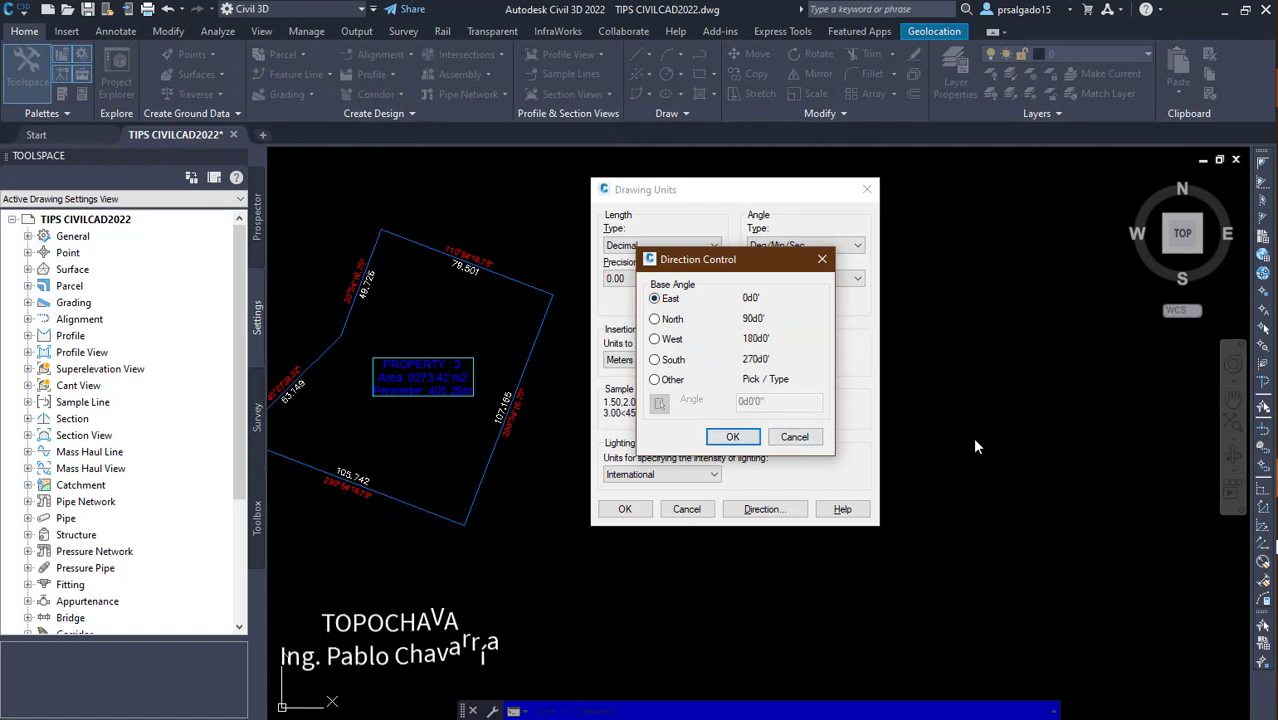
{"action": "left_click", "coordinate": [732, 436]}
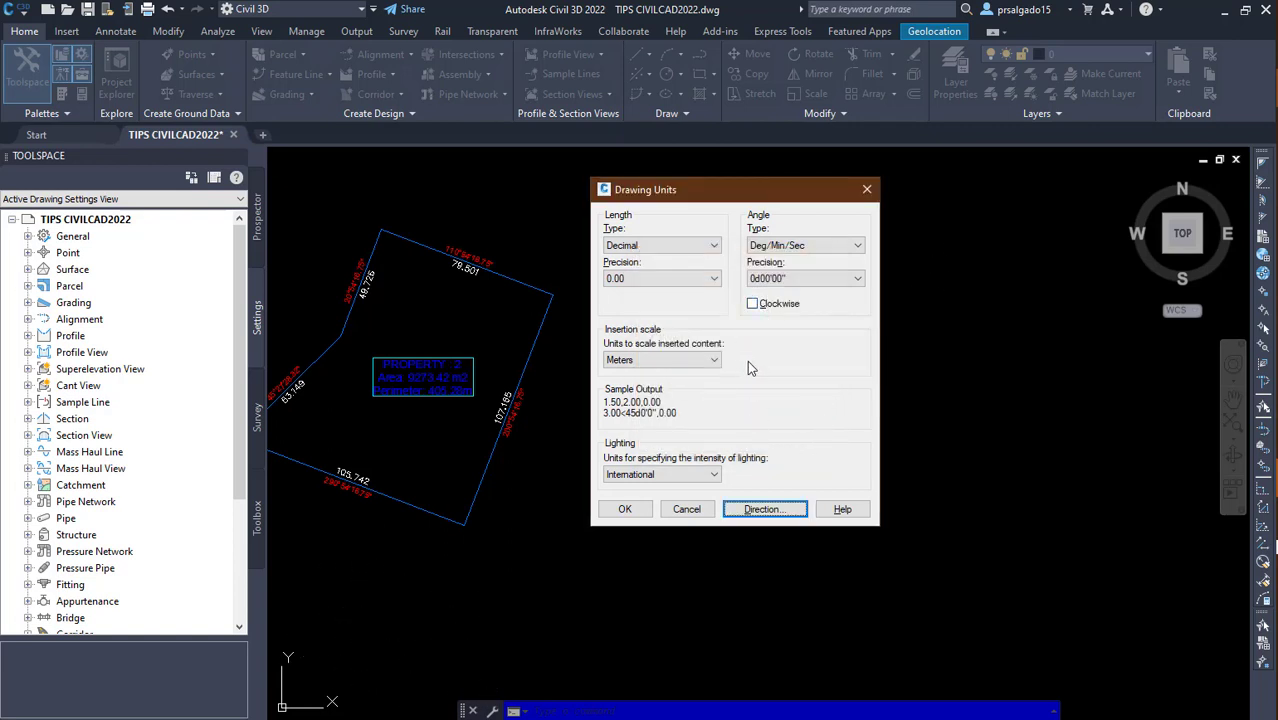
{"action": "left_click", "coordinate": [626, 510]}
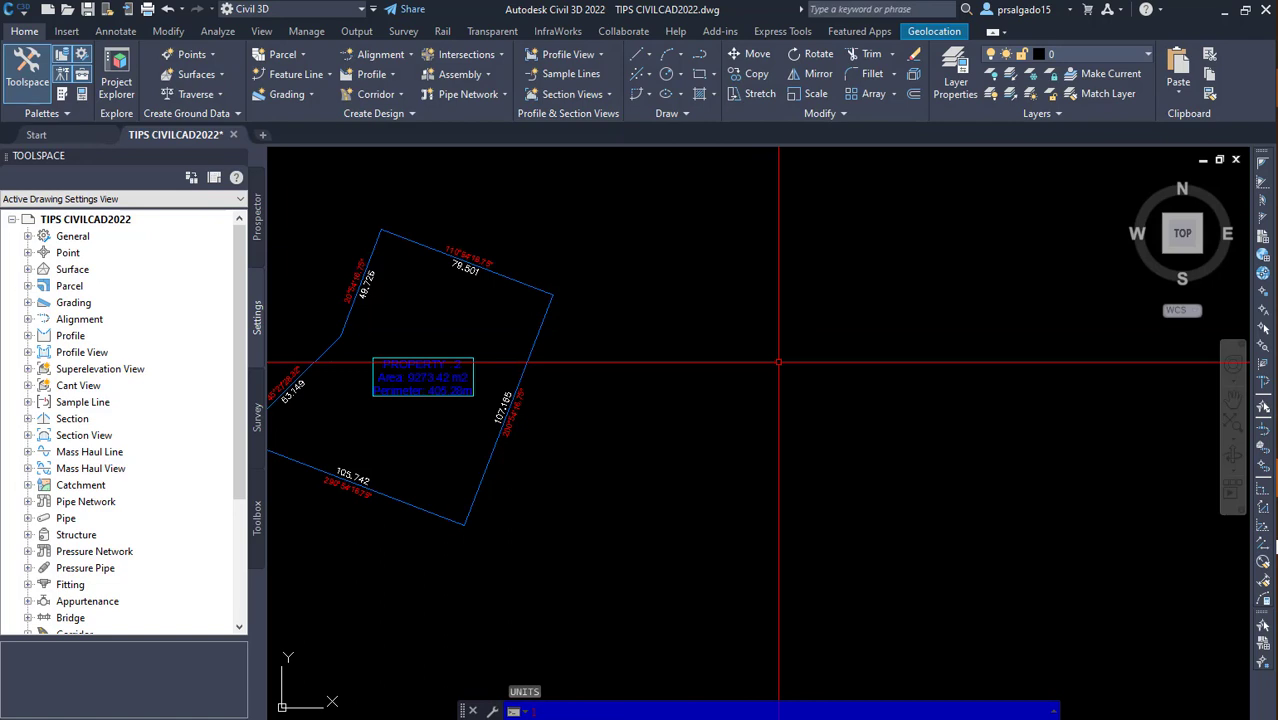
Step: Draw the first boundary line in the empty area beside Property 2 with azimuth 20°54'17", taking the 49.726 distance from the AZIMUT.PNG reference image
{"action": "type", "text": "l"}
{"action": "key", "text": "Return"}
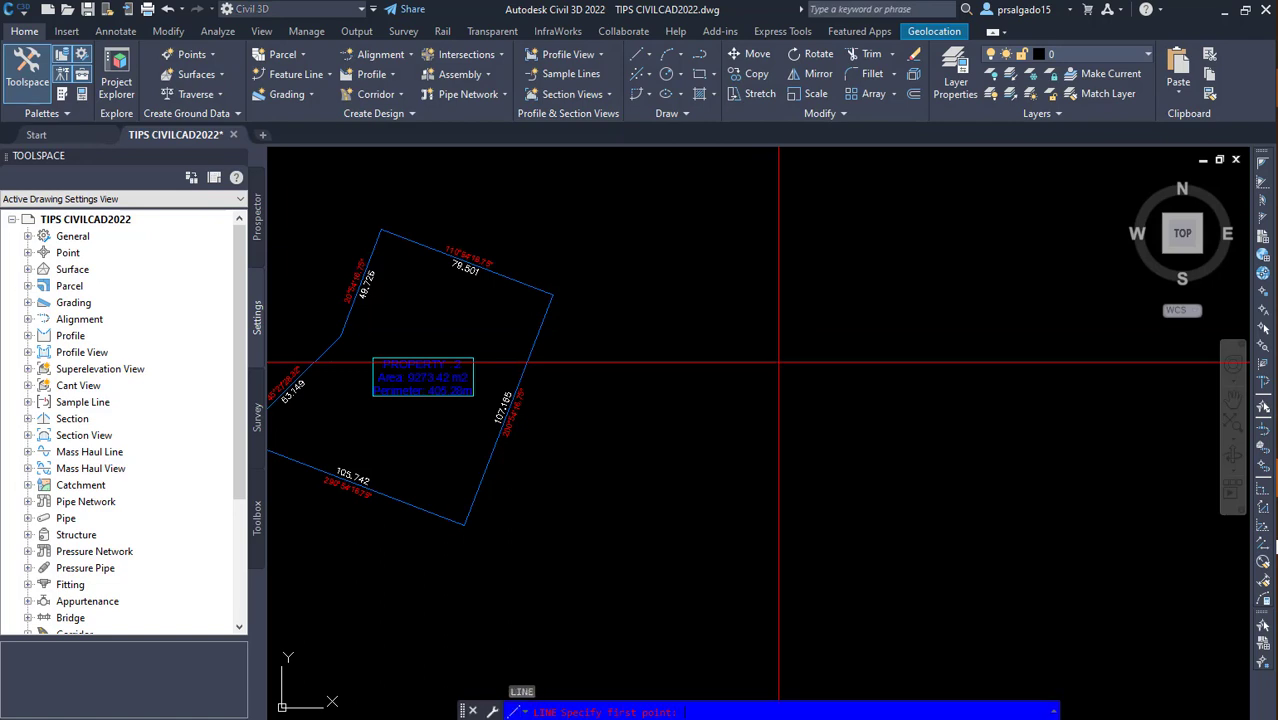
{"action": "left_click", "coordinate": [719, 427]}
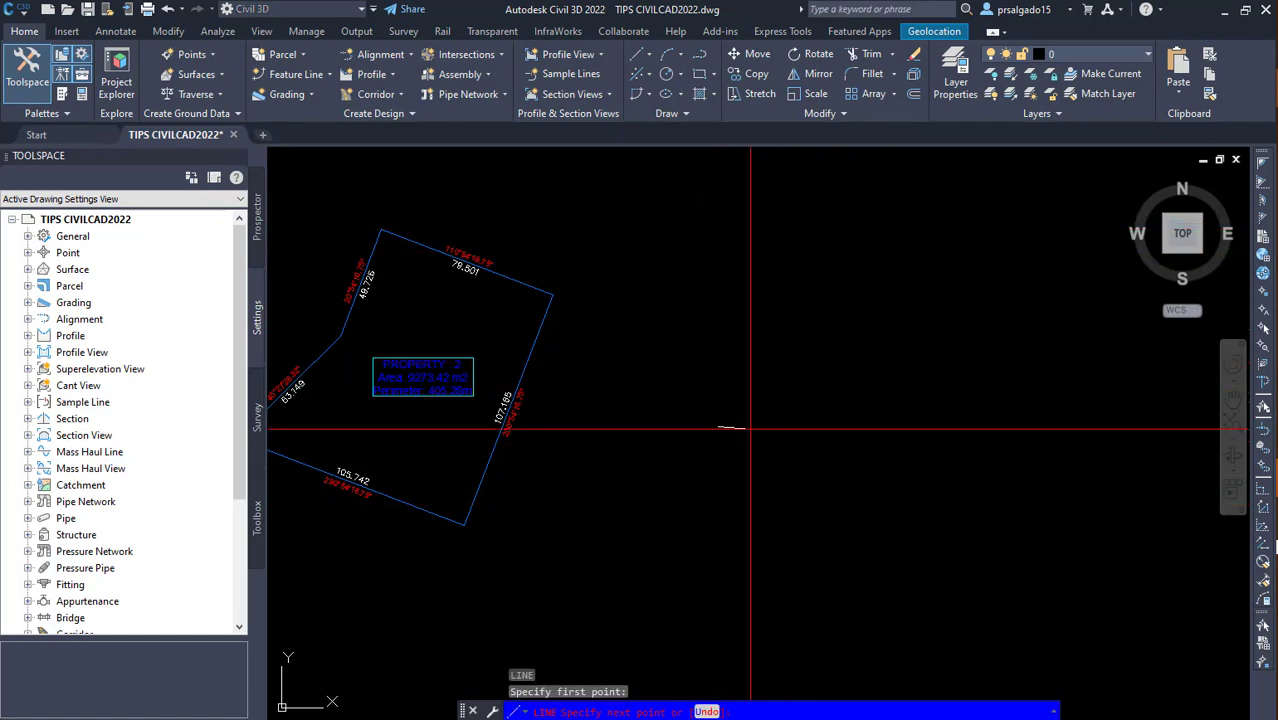
{"action": "scroll", "coordinate": [751, 428], "scroll_direction": "up", "scroll_amount": 5}
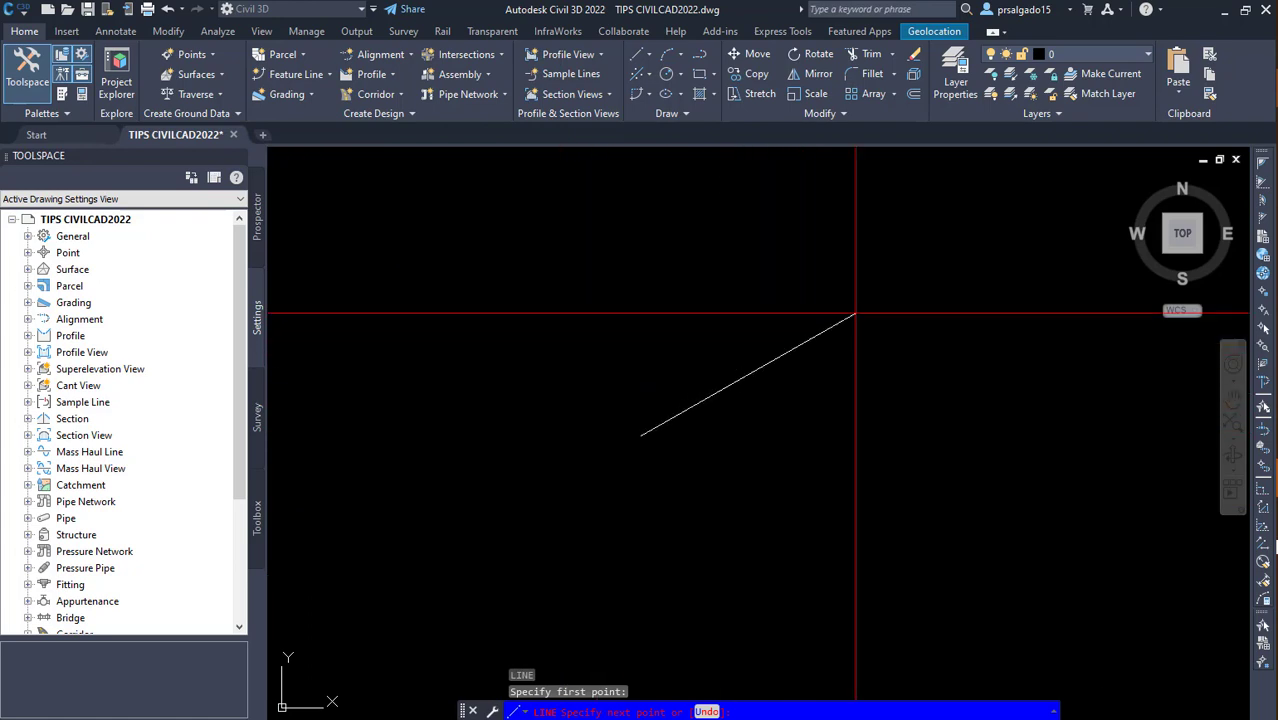
{"action": "left_click", "coordinate": [1263, 201]}
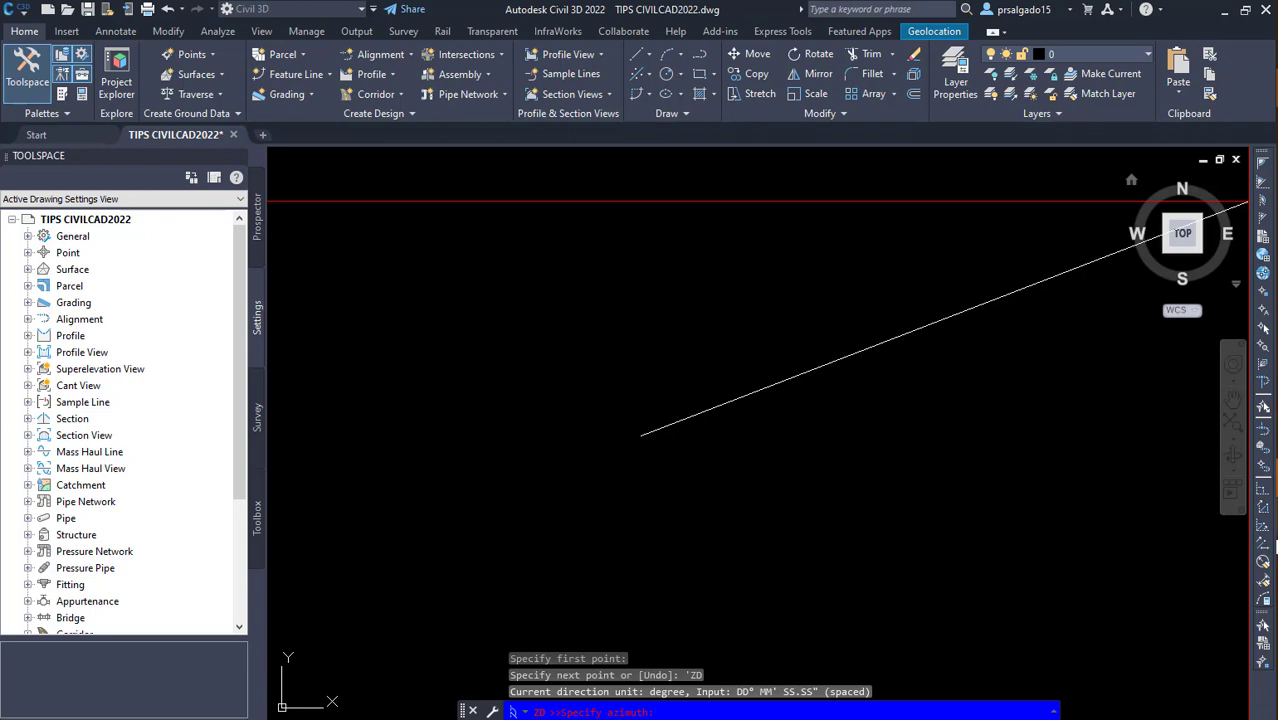
{"action": "key", "text": "alt+Tab"}
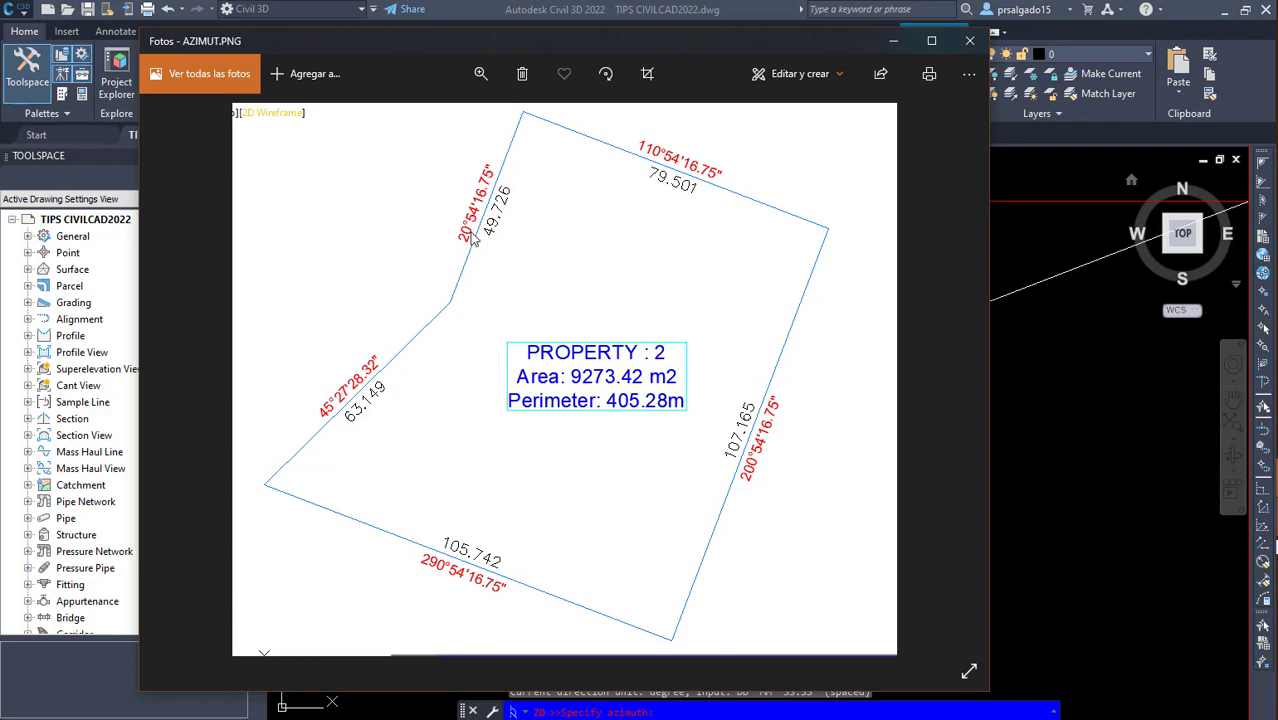
{"action": "left_click", "coordinate": [898, 41]}
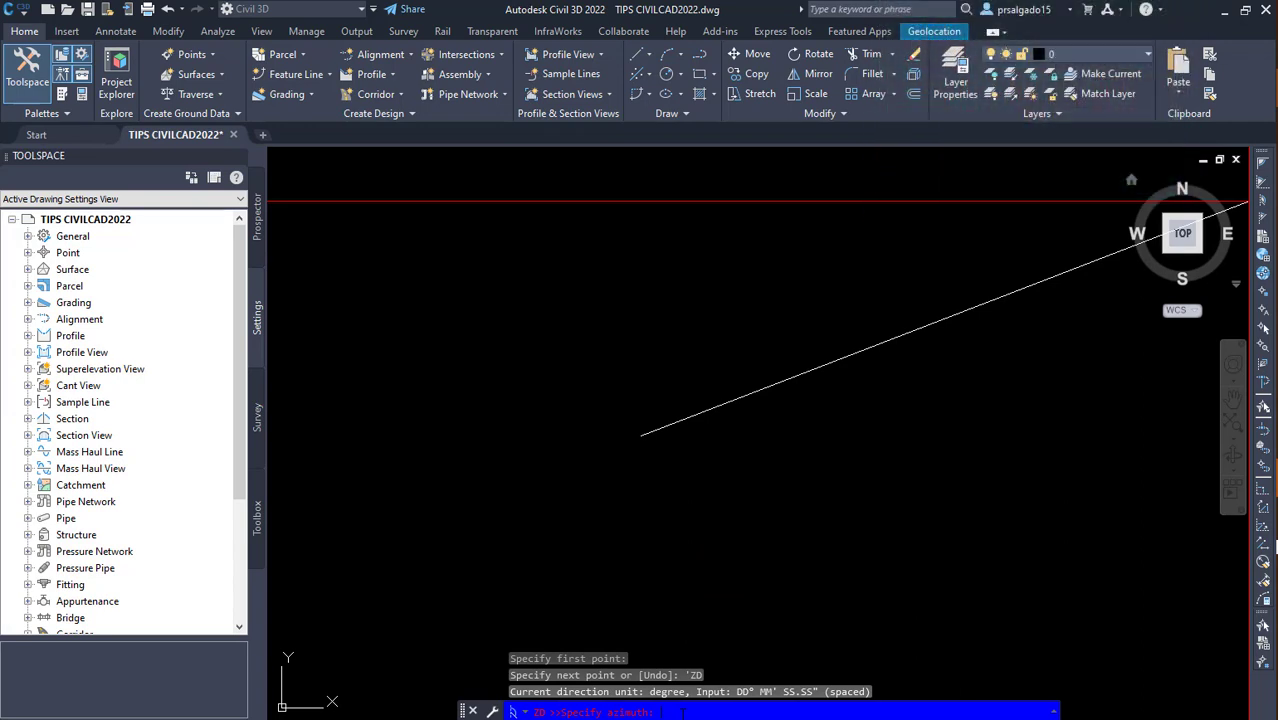
{"action": "type", "text": "20°54'17\""}
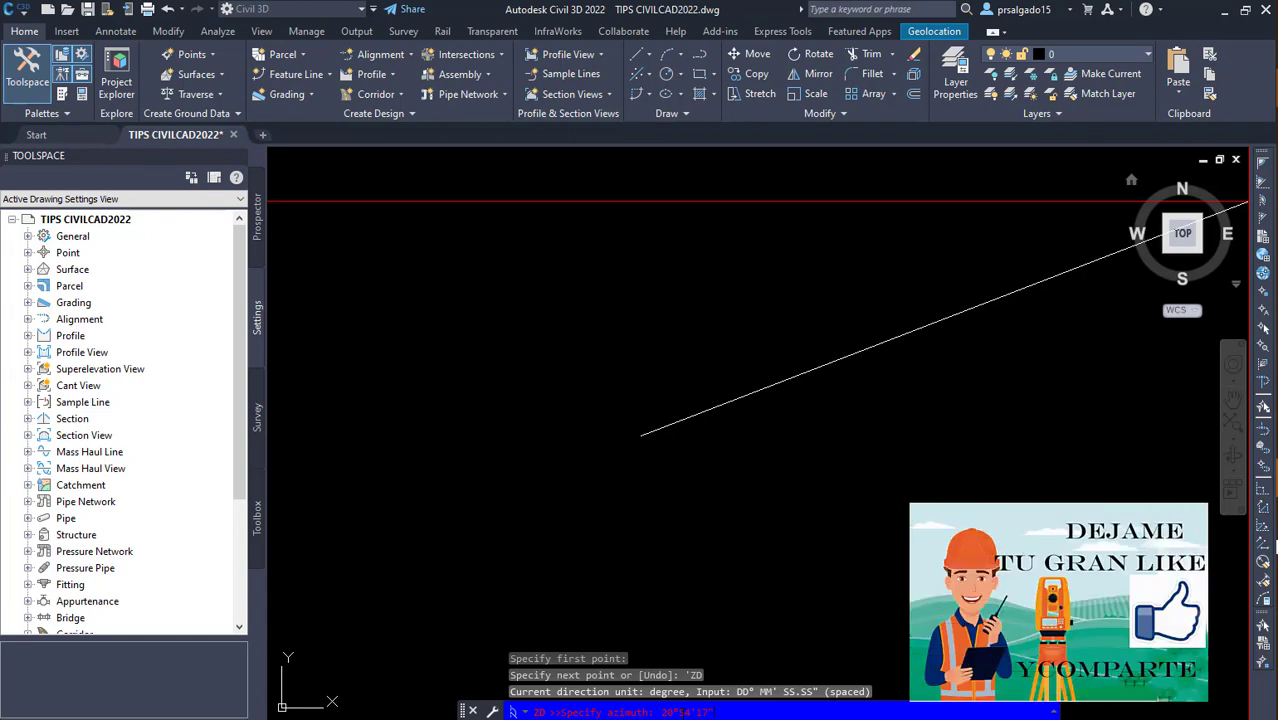
{"action": "key", "text": "Return"}
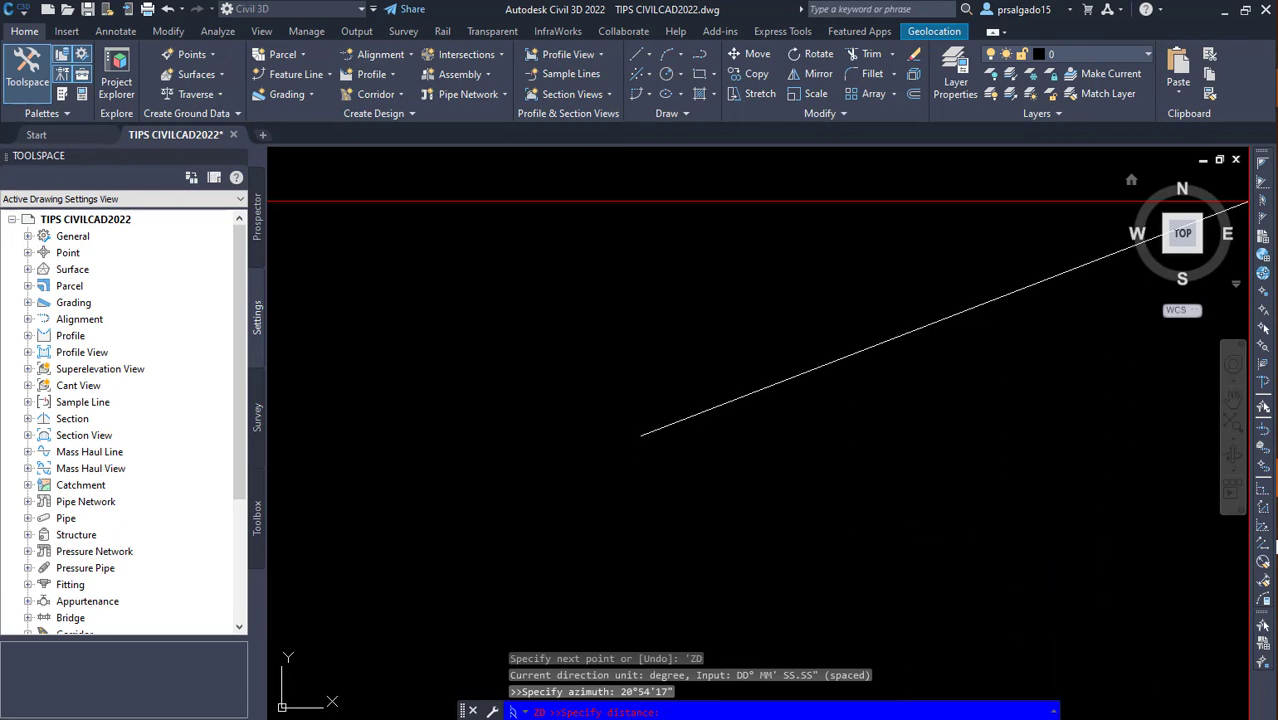
{"action": "key", "text": "alt+Tab"}
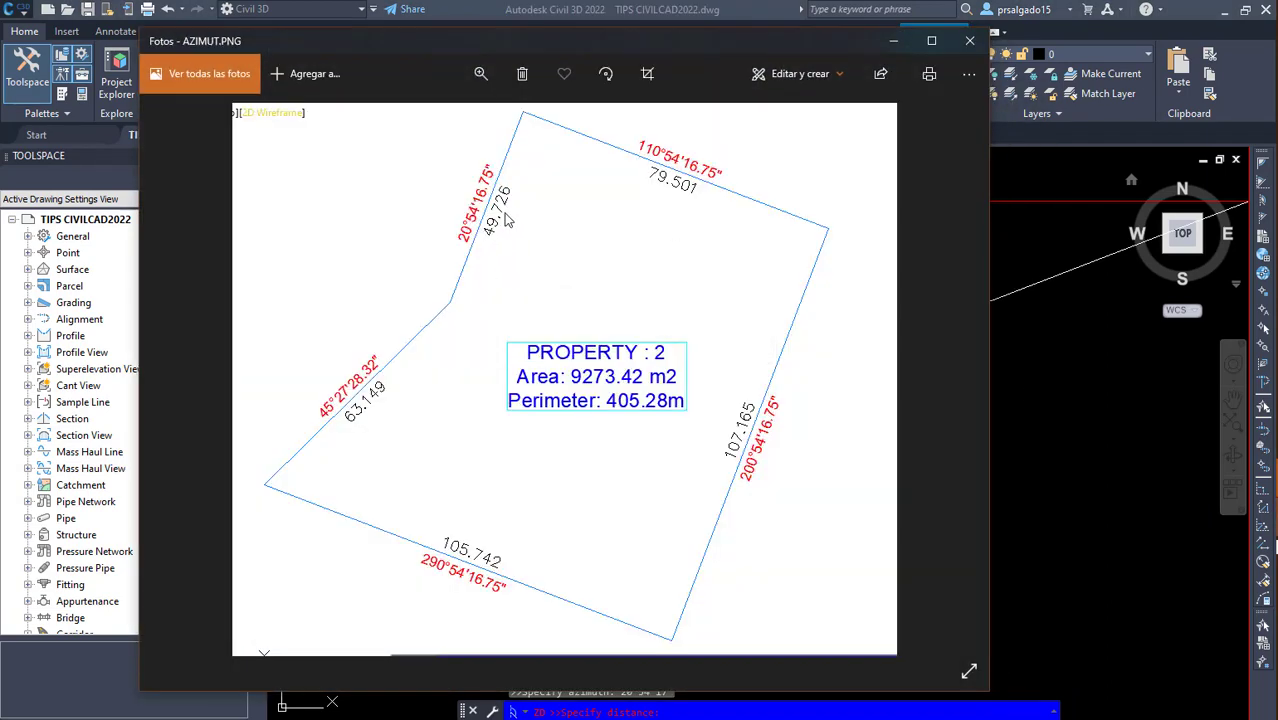
{"action": "left_click", "coordinate": [894, 42]}
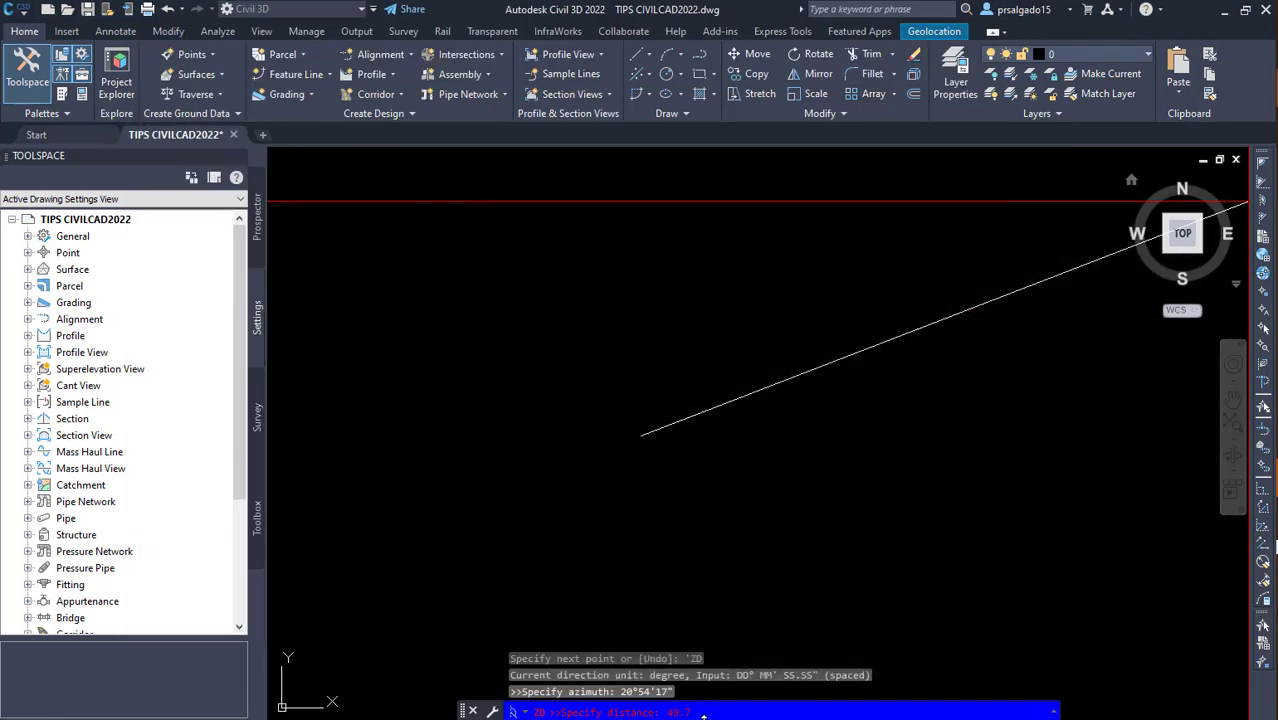
{"action": "key", "text": "Return"}
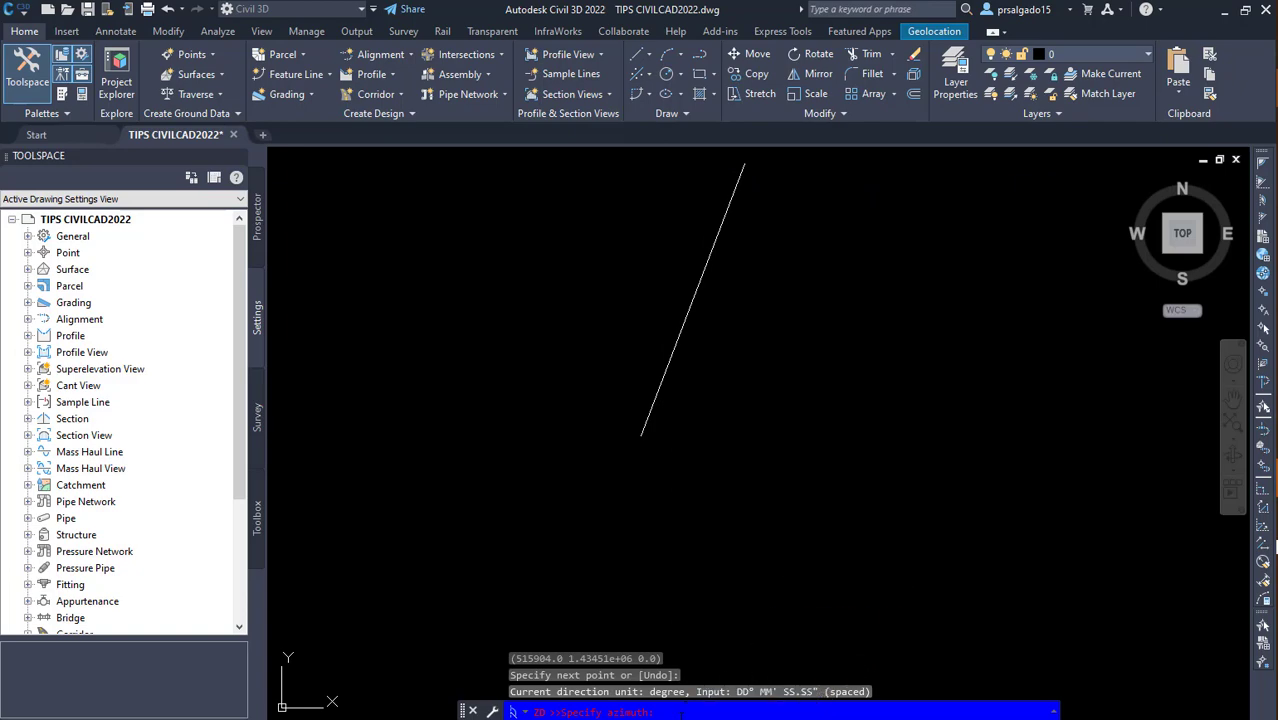
Step: Draw the second boundary line with azimuth 110°54'17", using the 79.501 distance given in AZIMUT.PNG
{"action": "key", "text": "alt+Tab"}
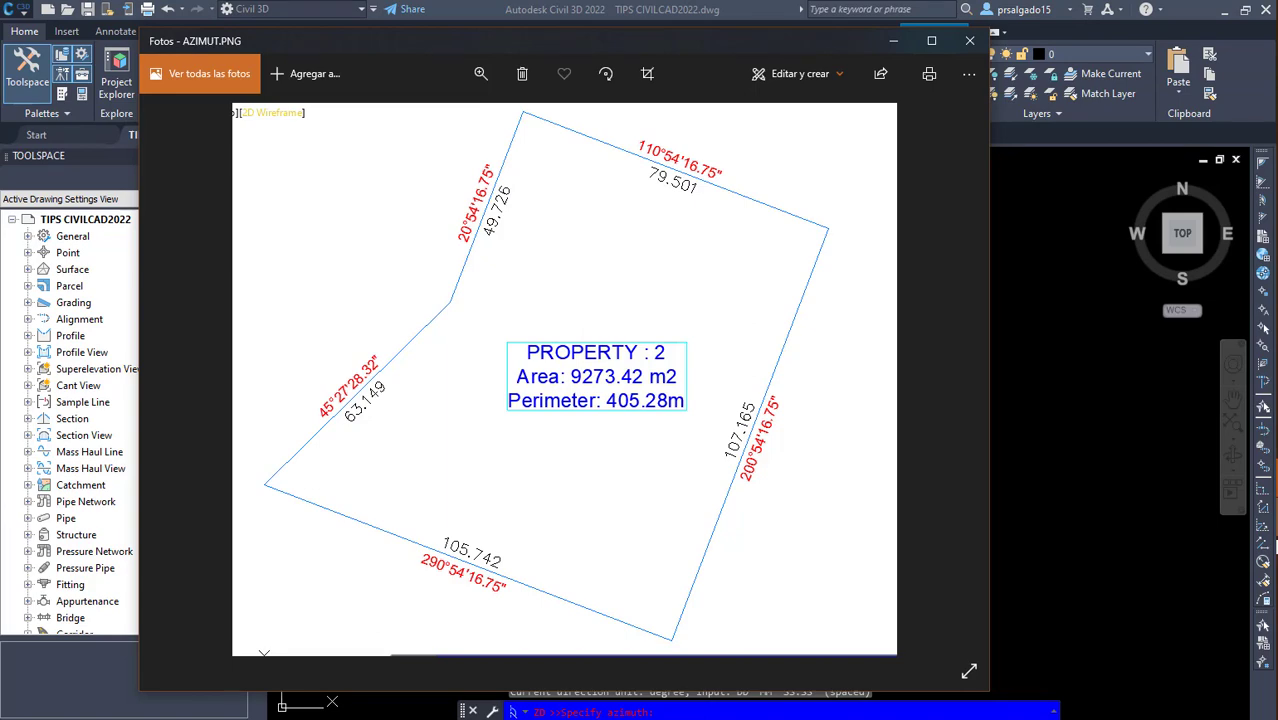
{"action": "key", "text": "alt+Tab"}
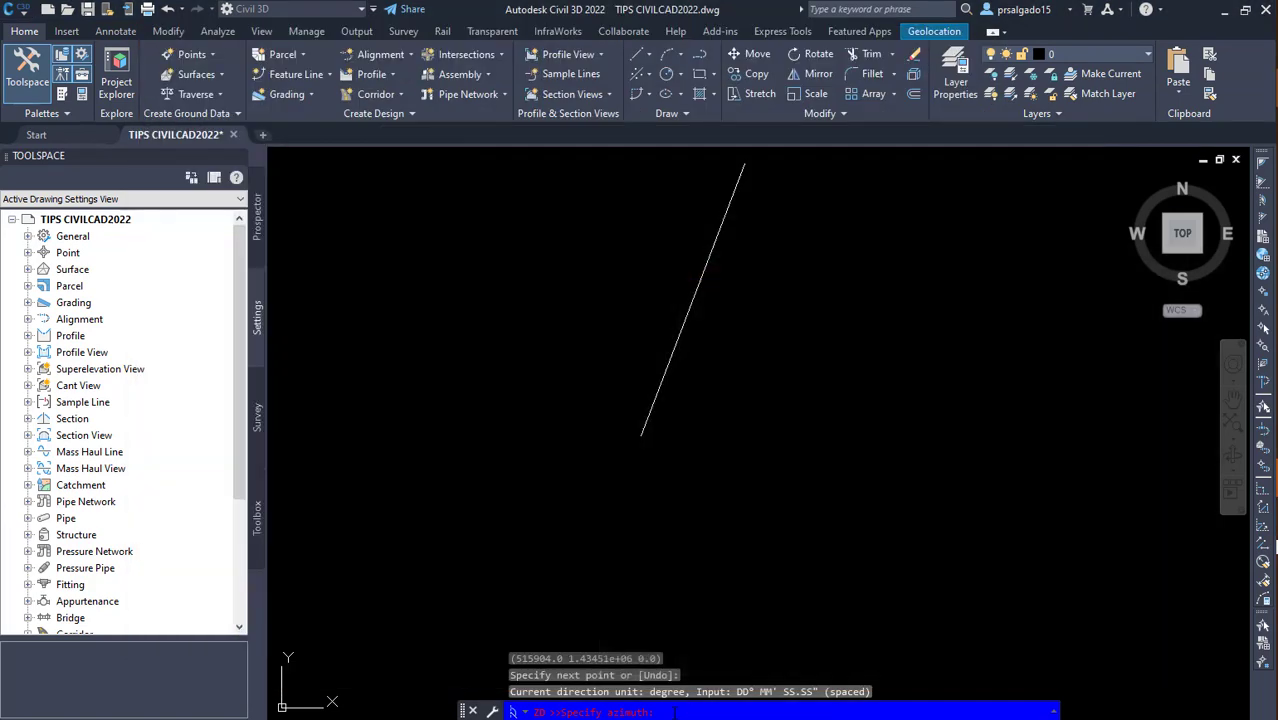
{"action": "type", "text": "110°54'17\""}
{"action": "key", "text": "Return"}
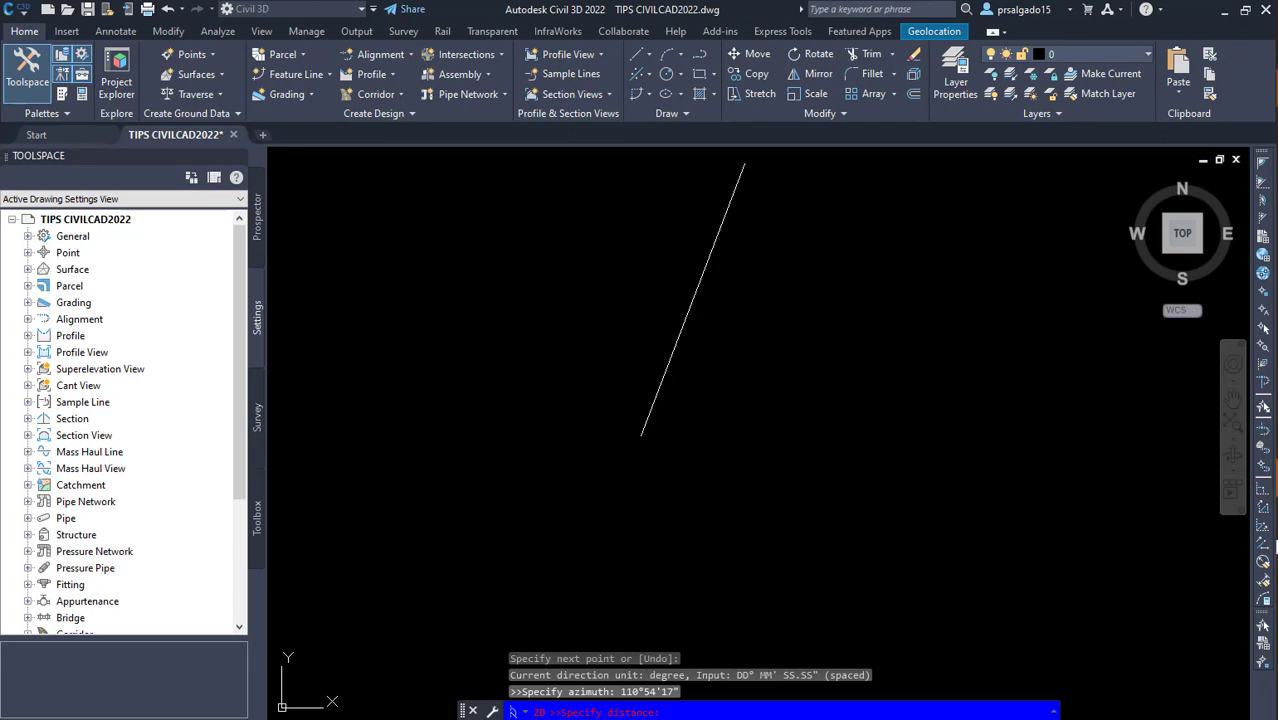
{"action": "key", "text": "alt+Tab"}
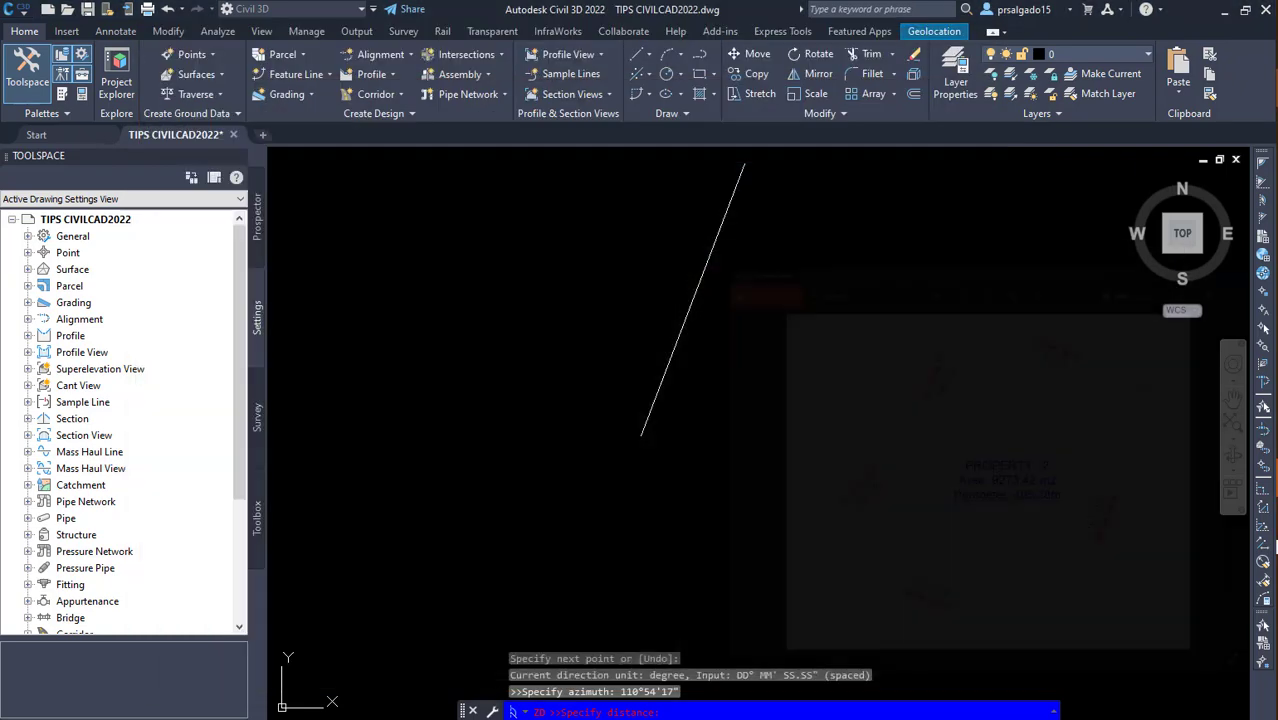
{"action": "left_click", "coordinate": [893, 41]}
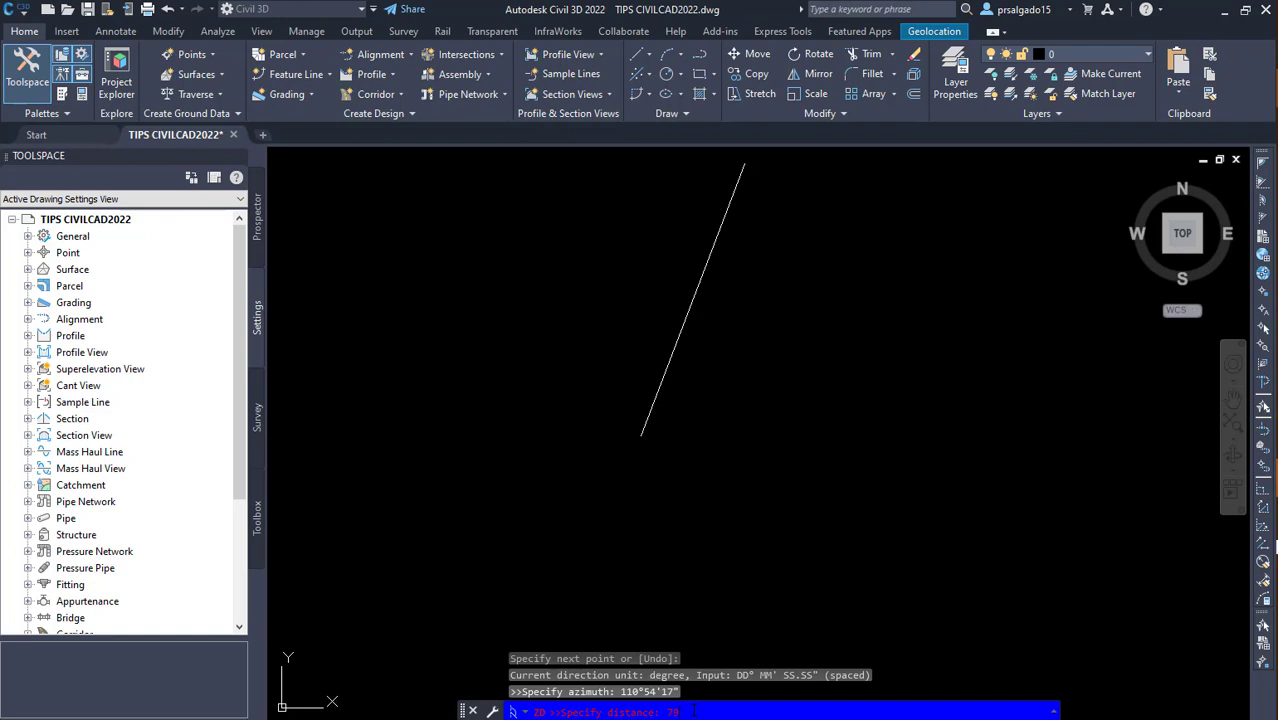
{"action": "key", "text": "Return"}
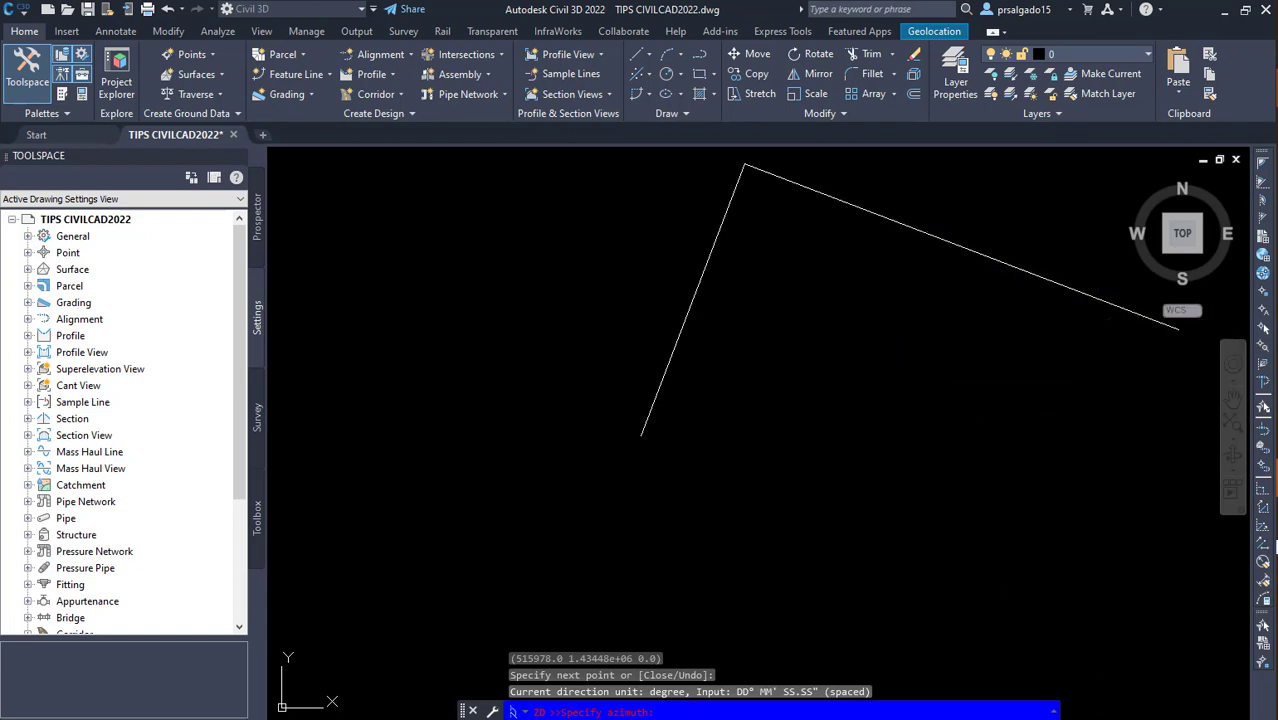
Step: Draw the third boundary line with azimuth 200°54'17", using the 107.165 distance given in AZIMUT.PNG
{"action": "mouse_move", "coordinate": [1260, 517]}
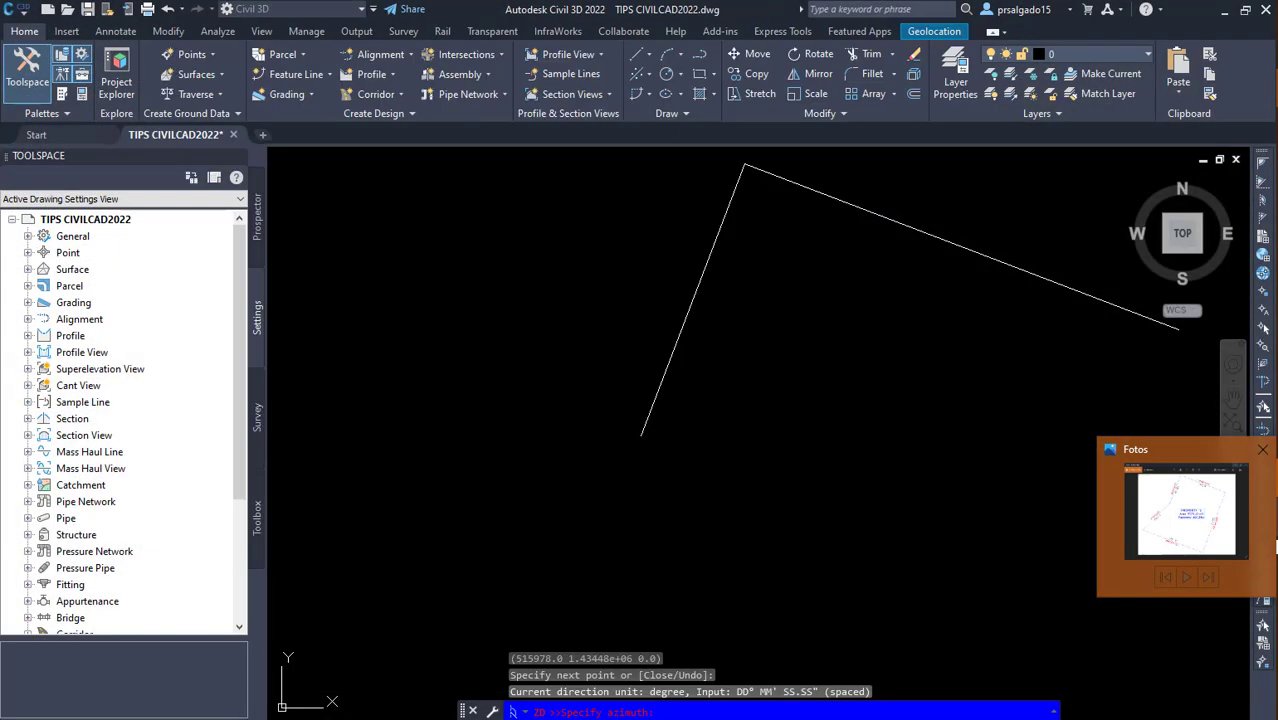
{"action": "left_click", "coordinate": [1193, 507]}
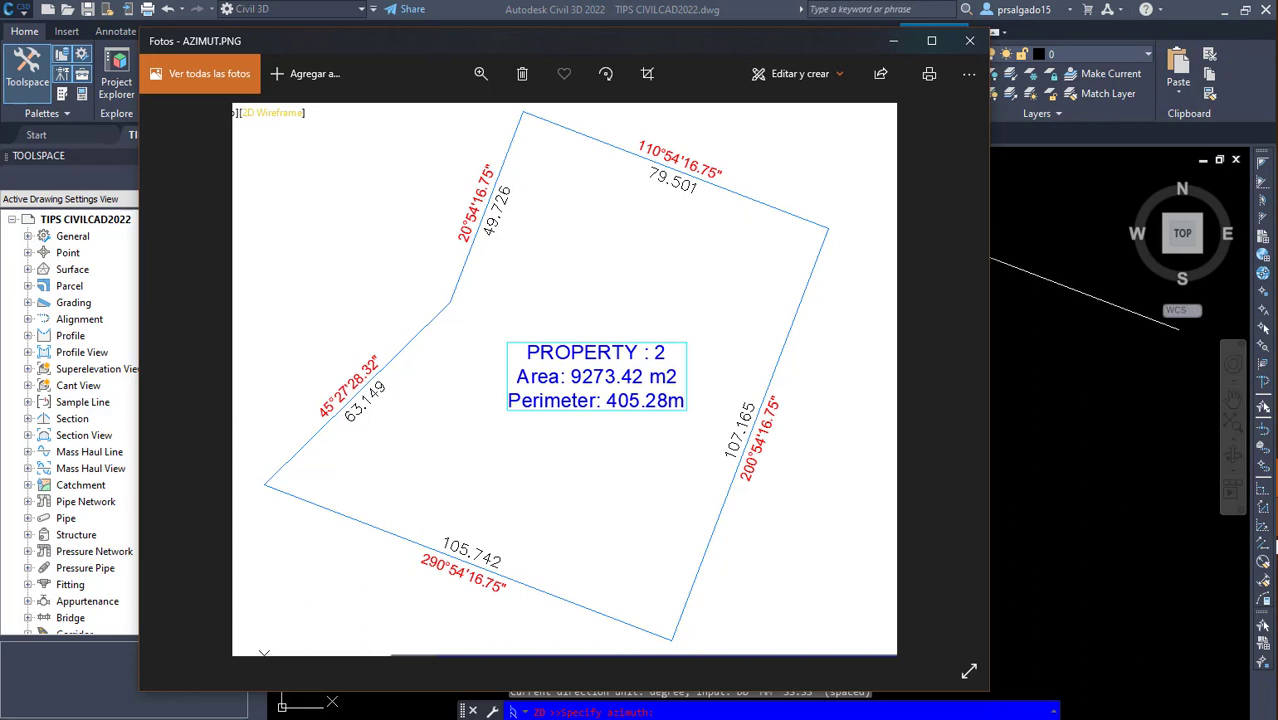
{"action": "left_click", "coordinate": [655, 713]}
{"action": "type", "text": "200"}
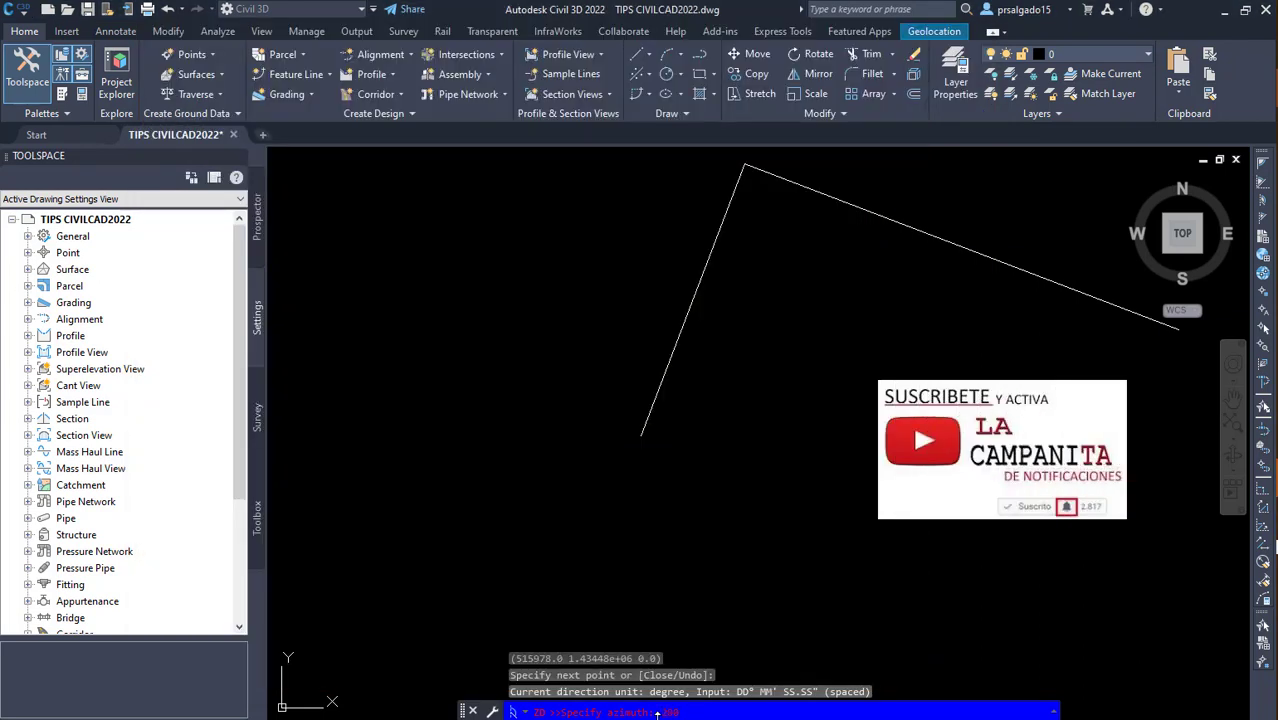
{"action": "key", "text": "alt+Tab"}
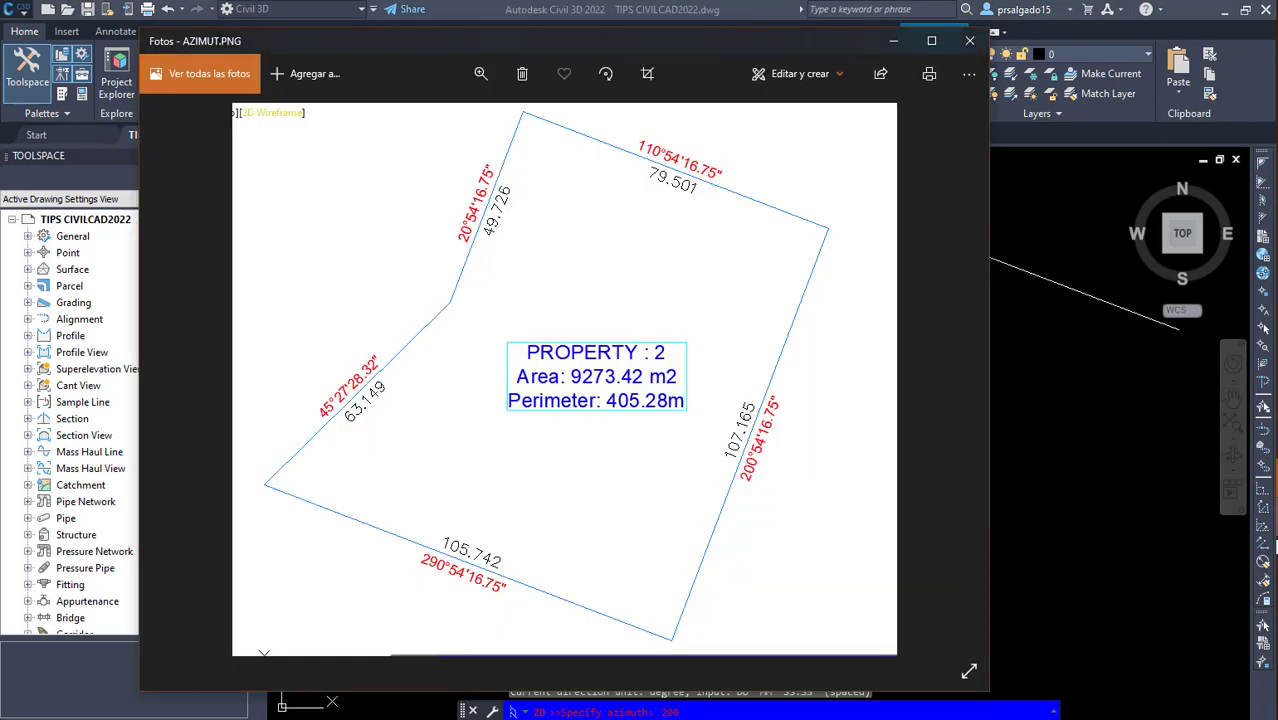
{"action": "left_click", "coordinate": [750, 713]}
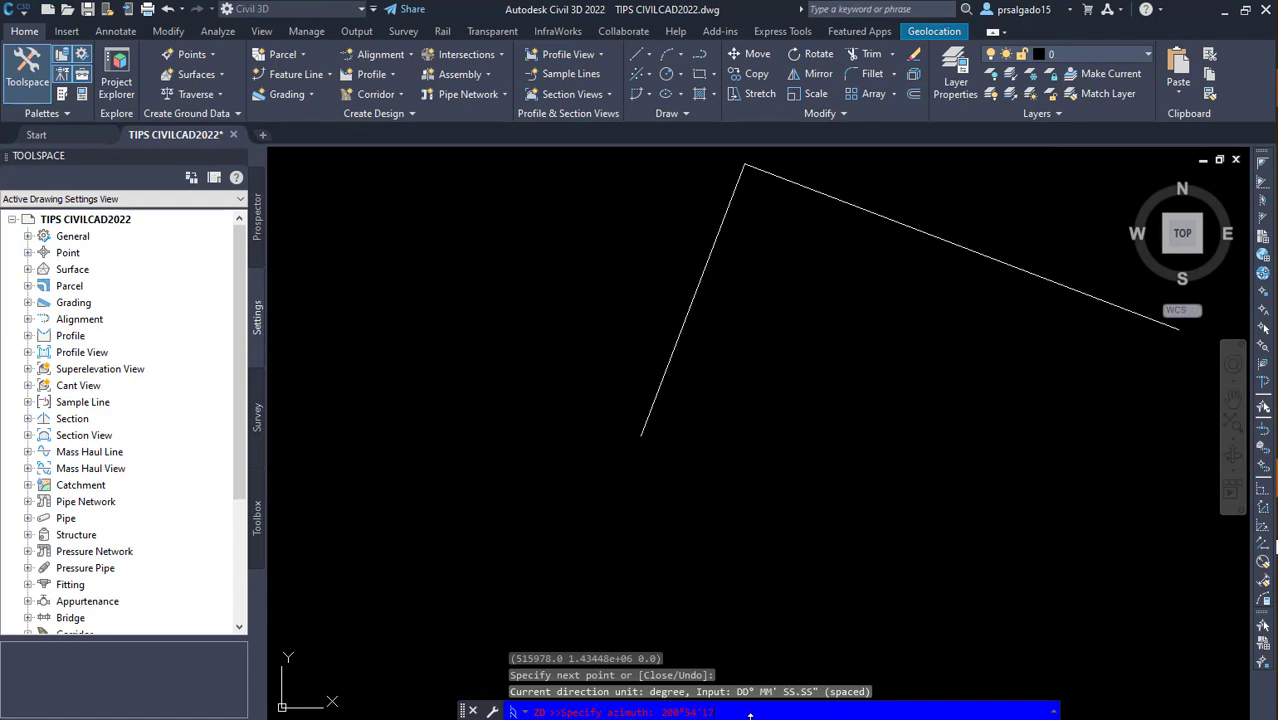
{"action": "key", "text": "Return"}
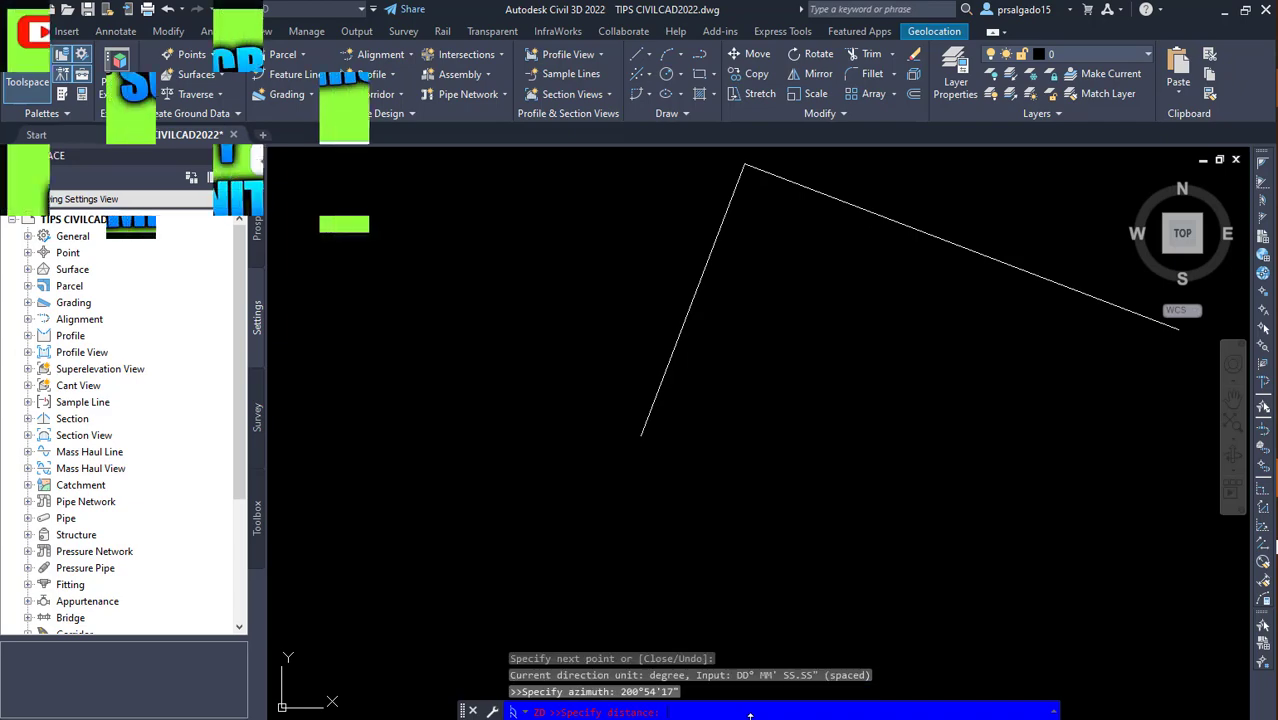
{"action": "key", "text": "alt+Tab"}
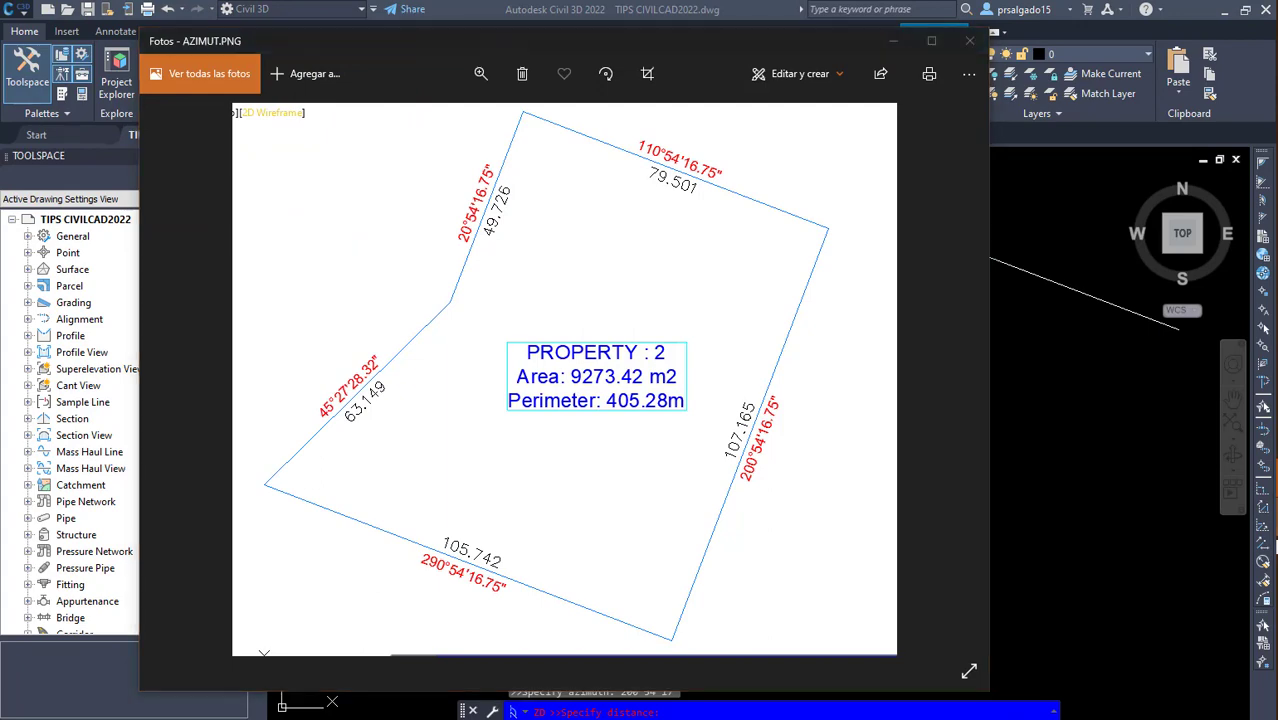
{"action": "key", "text": "alt+Tab"}
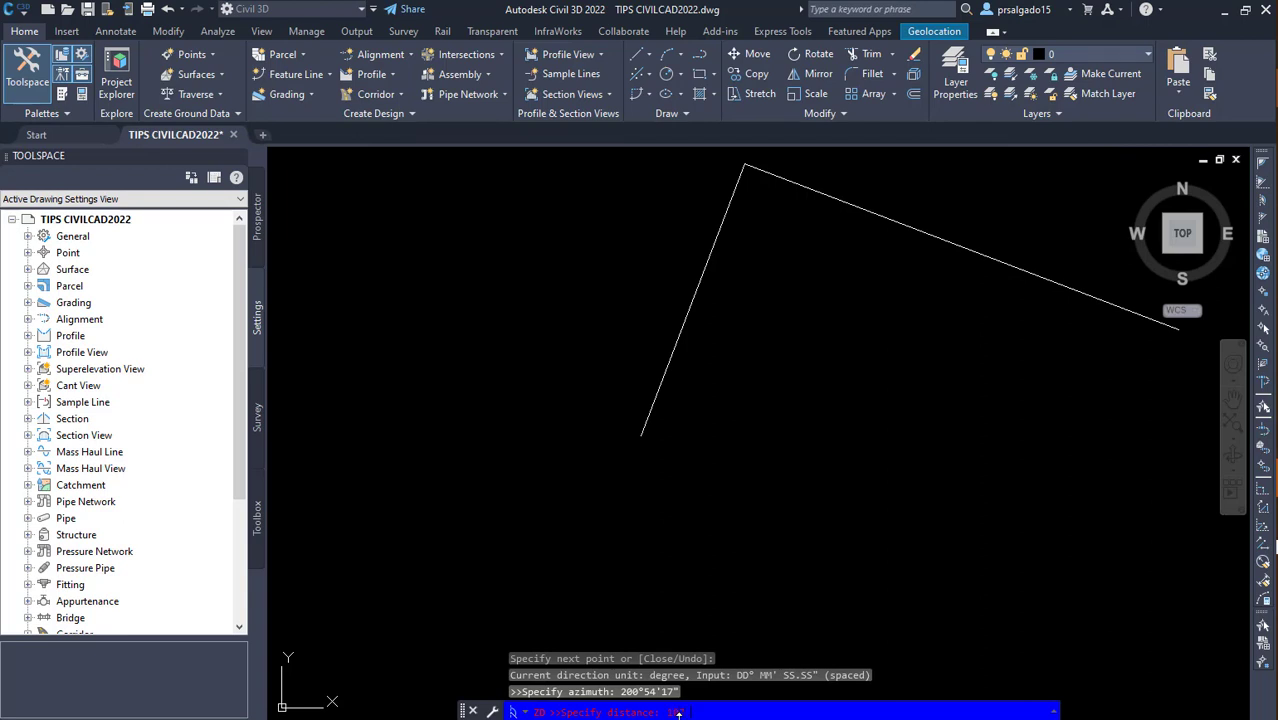
{"action": "key", "text": "Return"}
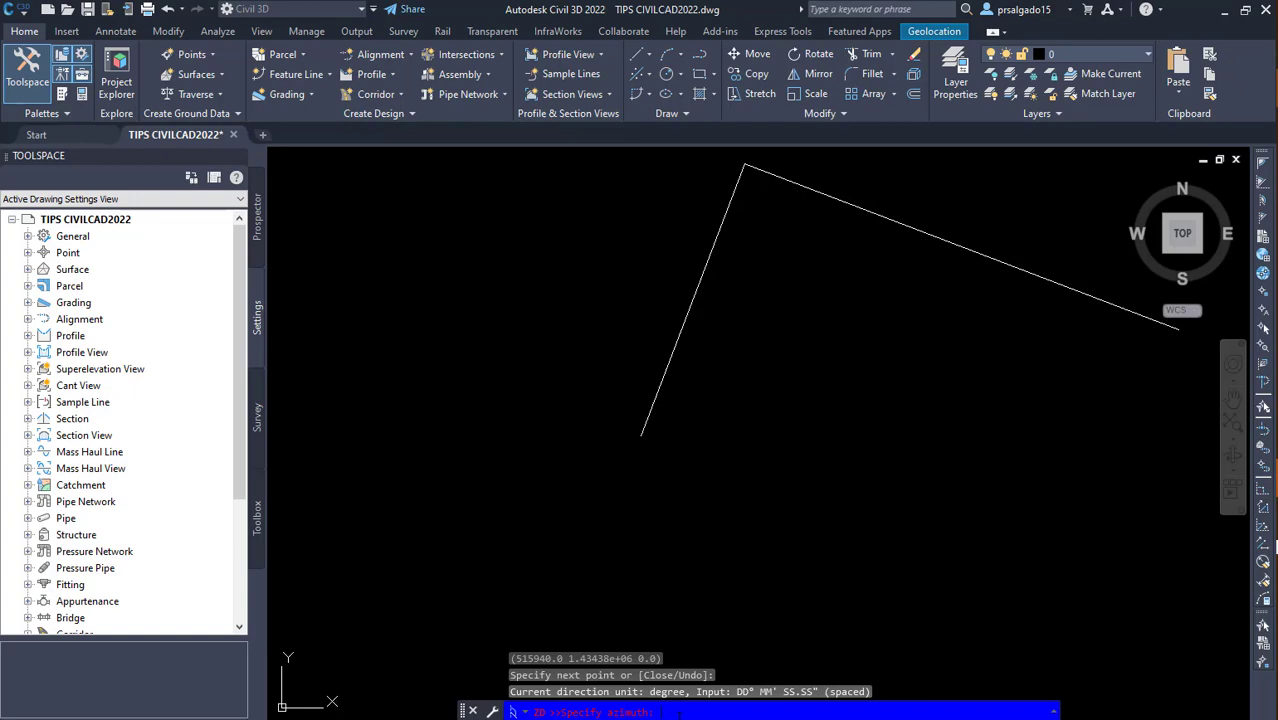
Step: Draw the fourth boundary line with azimuth 290°54'17", using the 105.742 distance given in AZIMUT.PNG
{"action": "key", "text": "alt+Tab"}
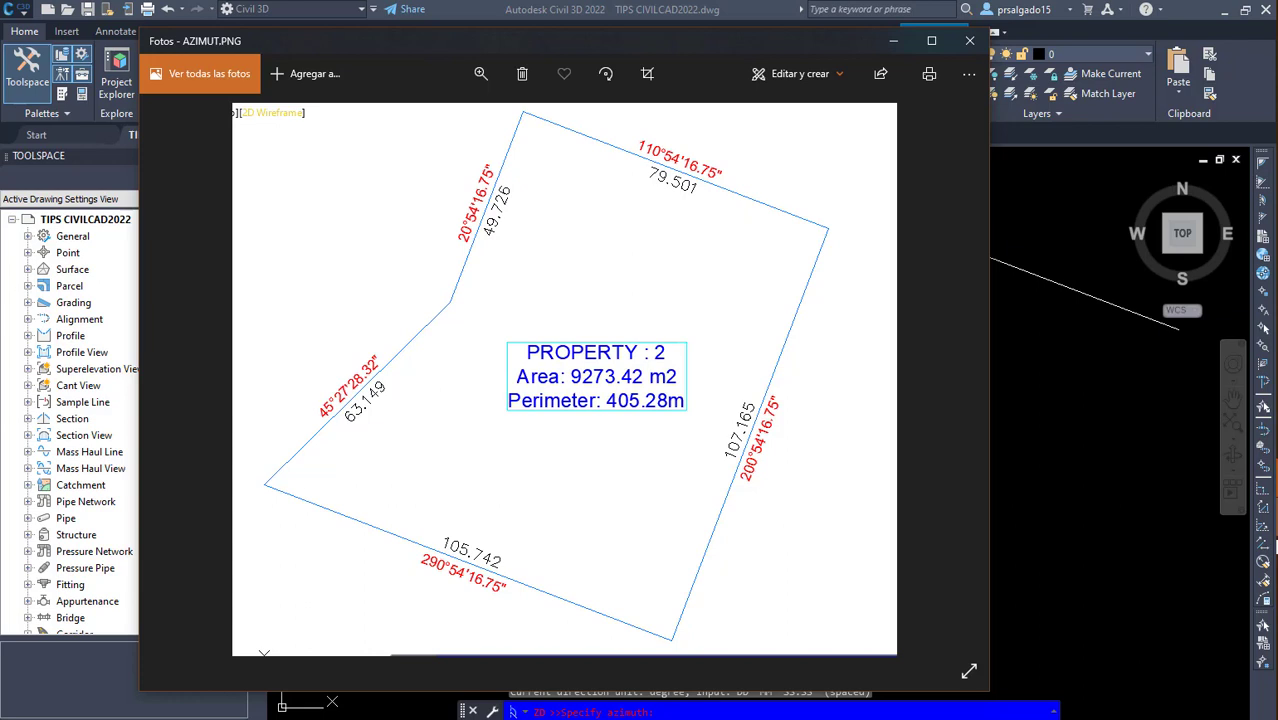
{"action": "key", "text": "alt+Tab"}
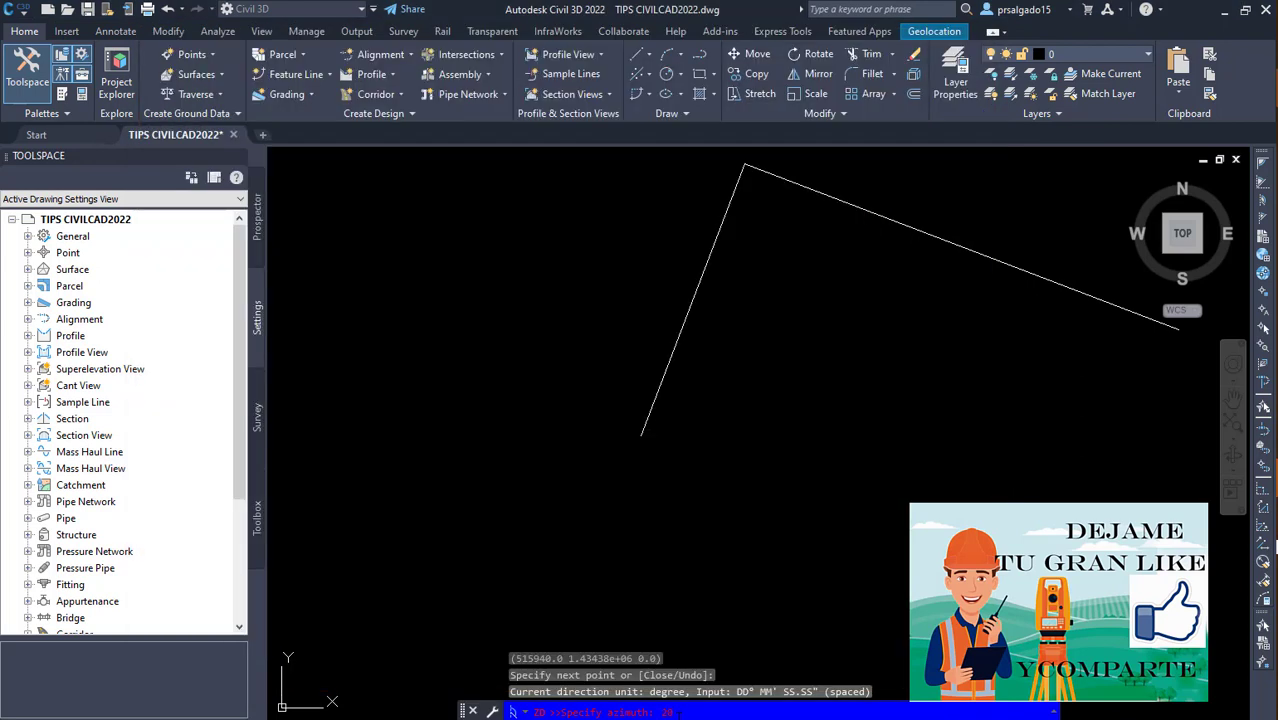
{"action": "type", "text": "98°"}
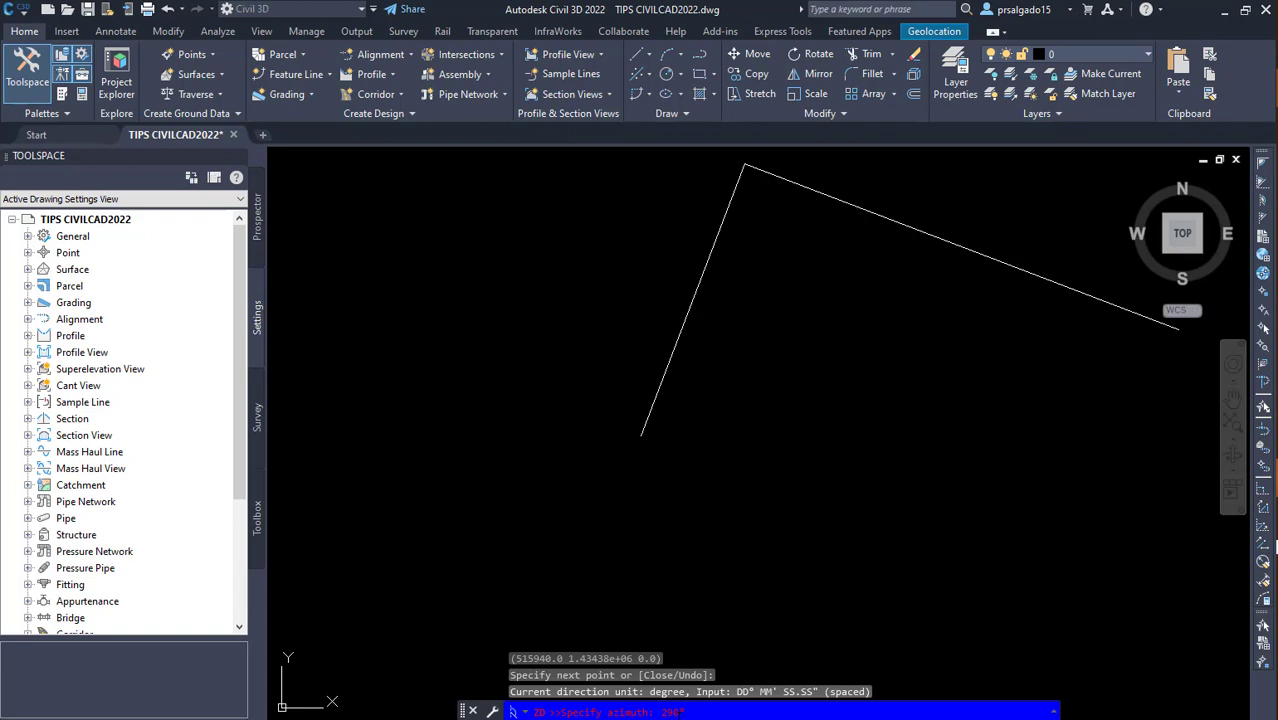
{"action": "type", "text": "54'17\""}
{"action": "key", "text": "Return"}
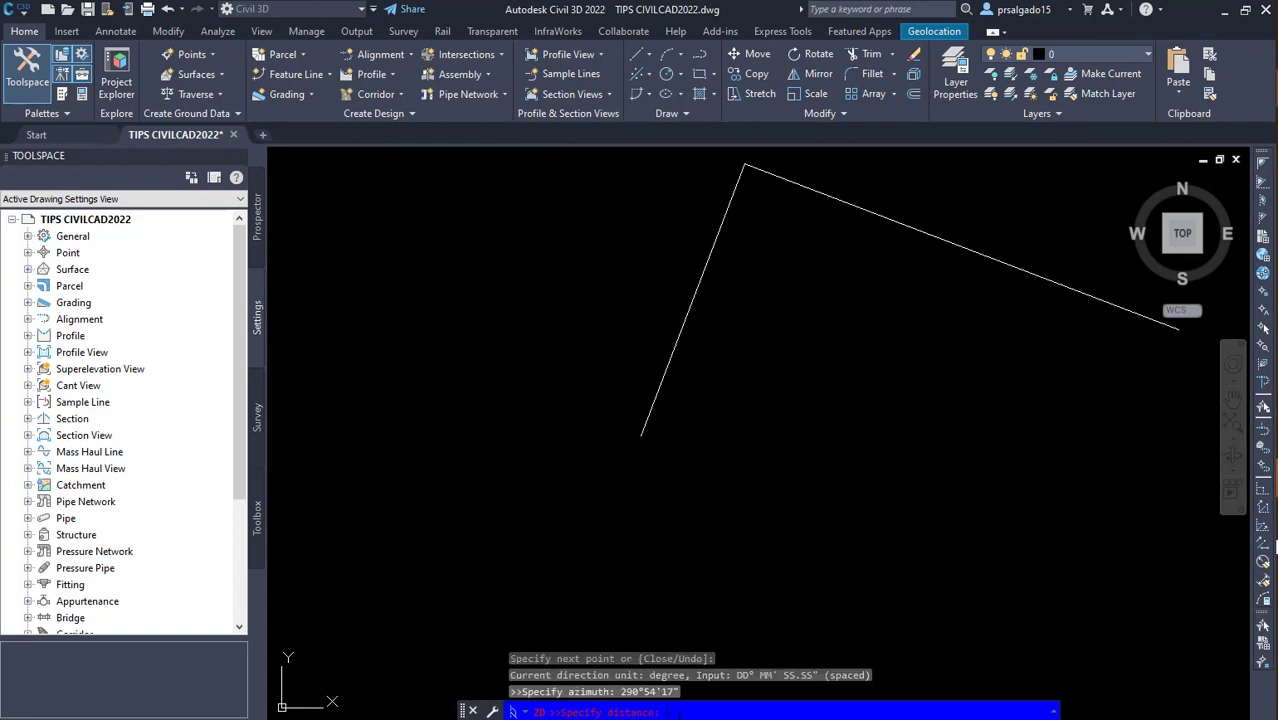
{"action": "key", "text": "alt+Tab"}
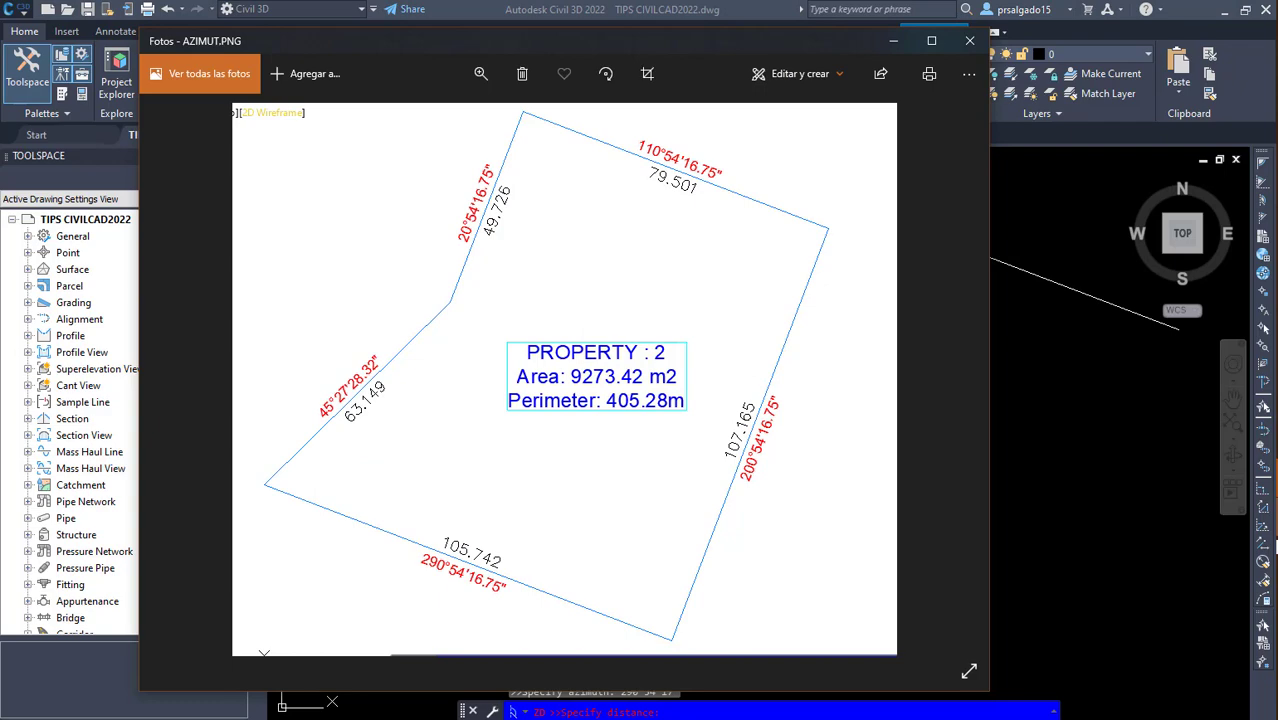
{"action": "key", "text": "alt+Tab"}
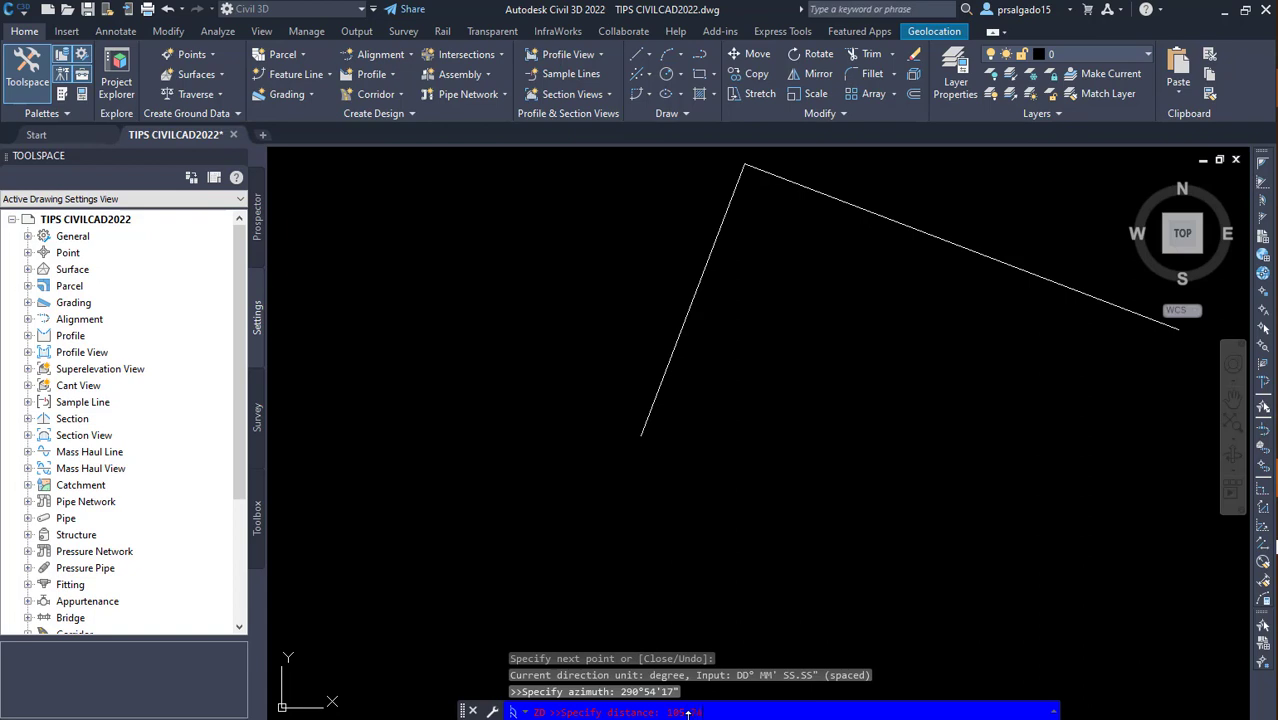
{"action": "key", "text": "Return"}
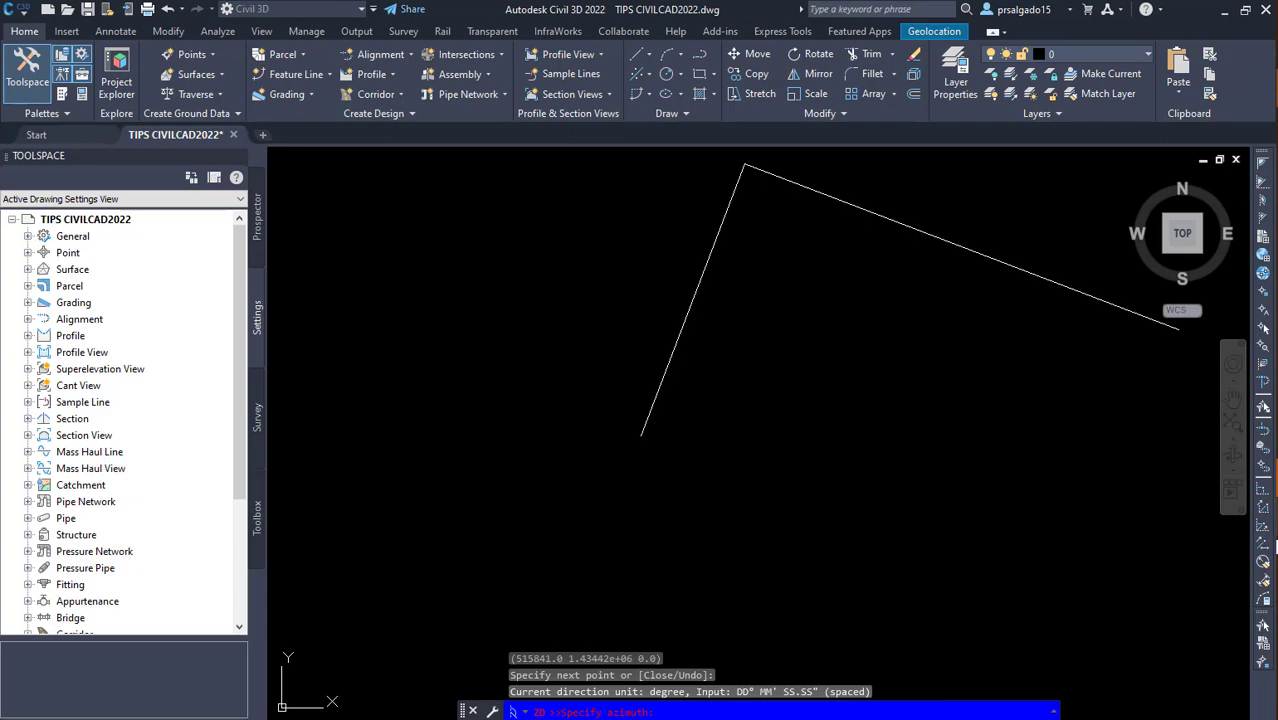
Step: Draw the fifth boundary line with azimuth 45°27'28" and distance 63.15, reading the values from AZIMUT.PNG
{"action": "left_click", "coordinate": [1275, 545]}
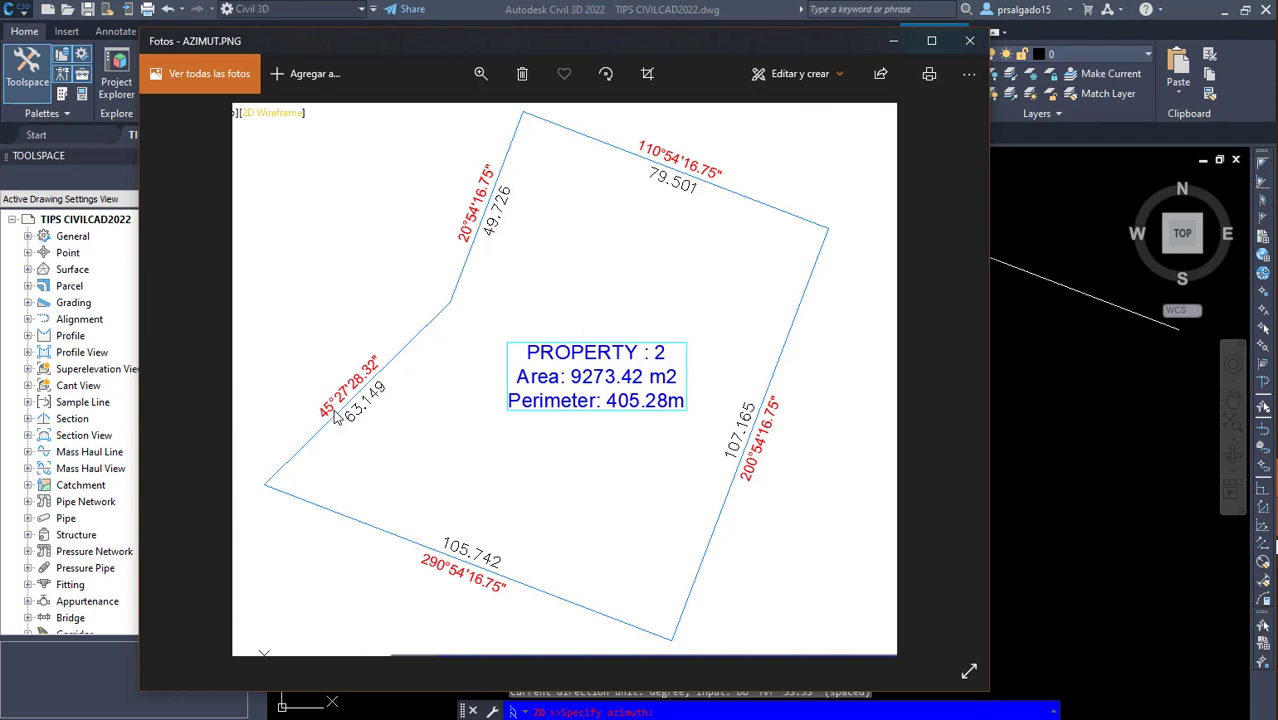
{"action": "left_click", "coordinate": [703, 712]}
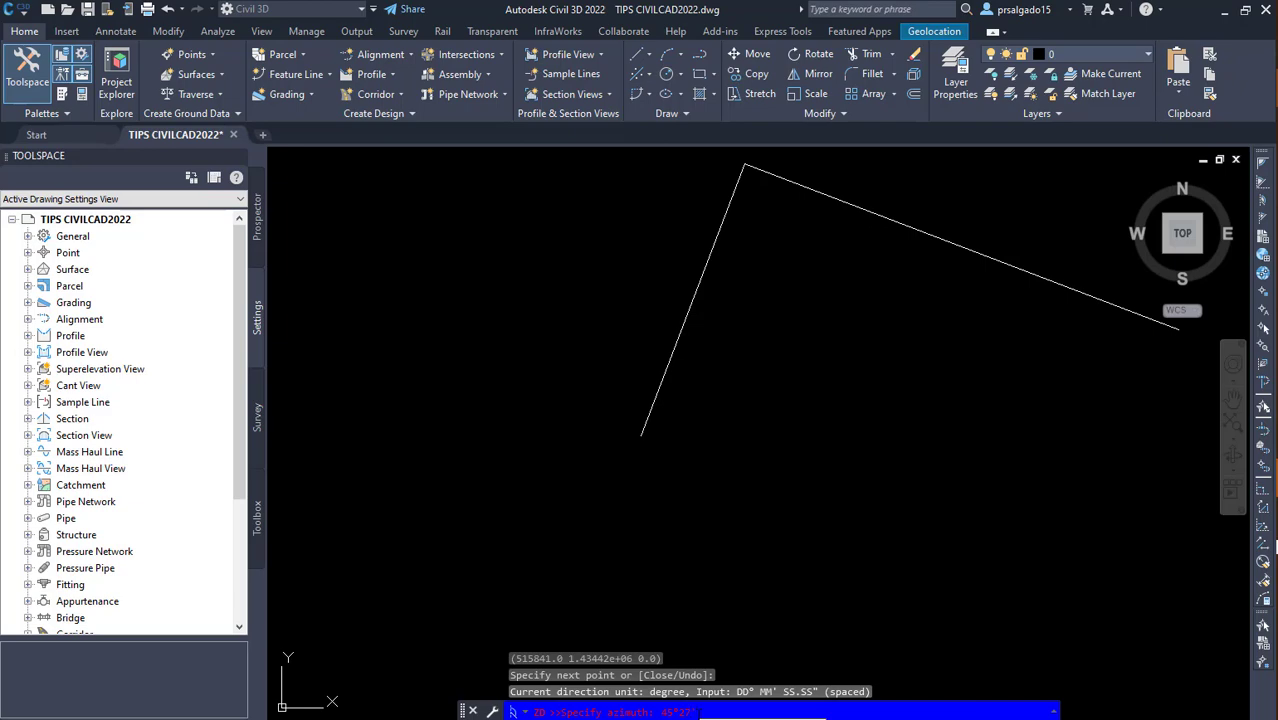
{"action": "key", "text": "alt+Tab"}
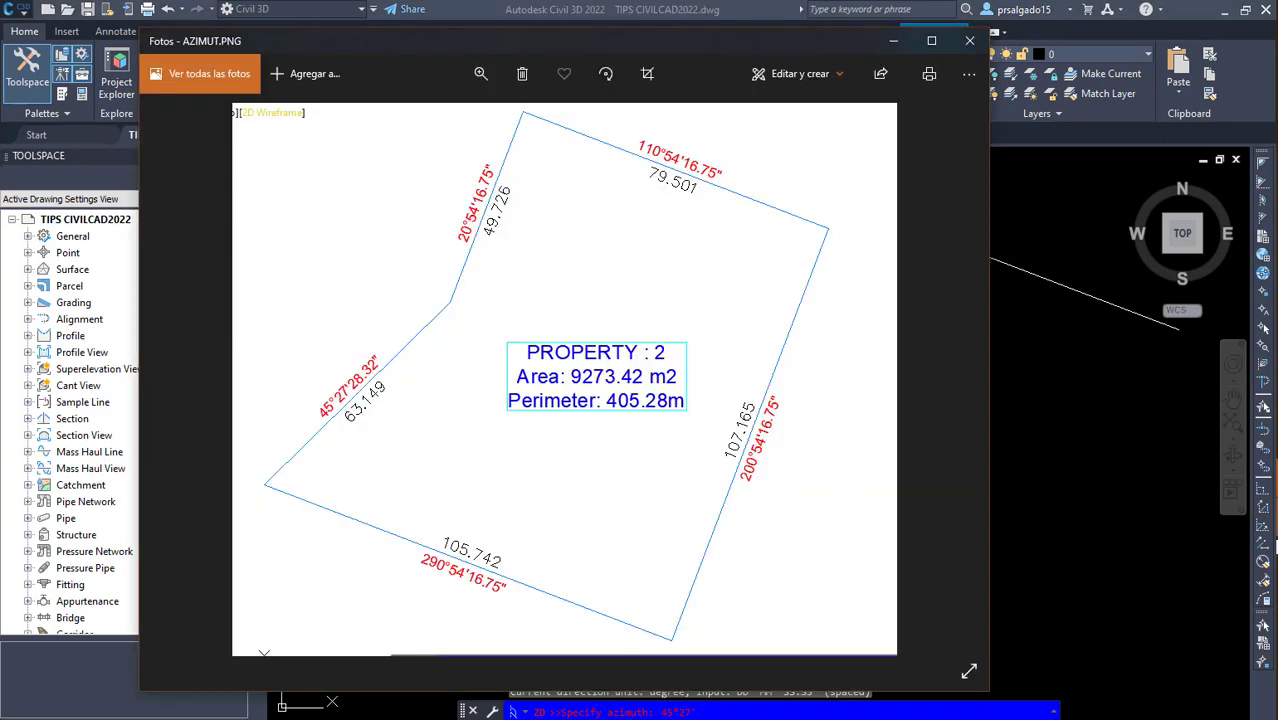
{"action": "key", "text": "alt+Tab"}
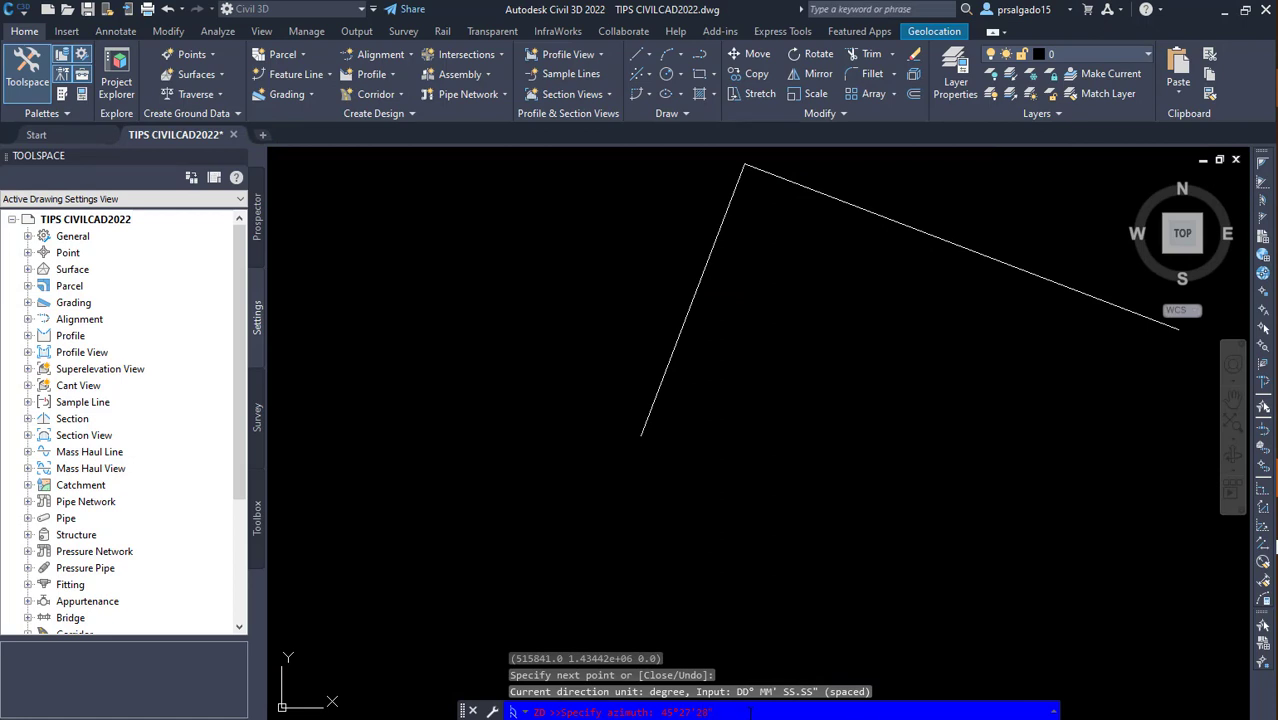
{"action": "key", "text": "Return"}
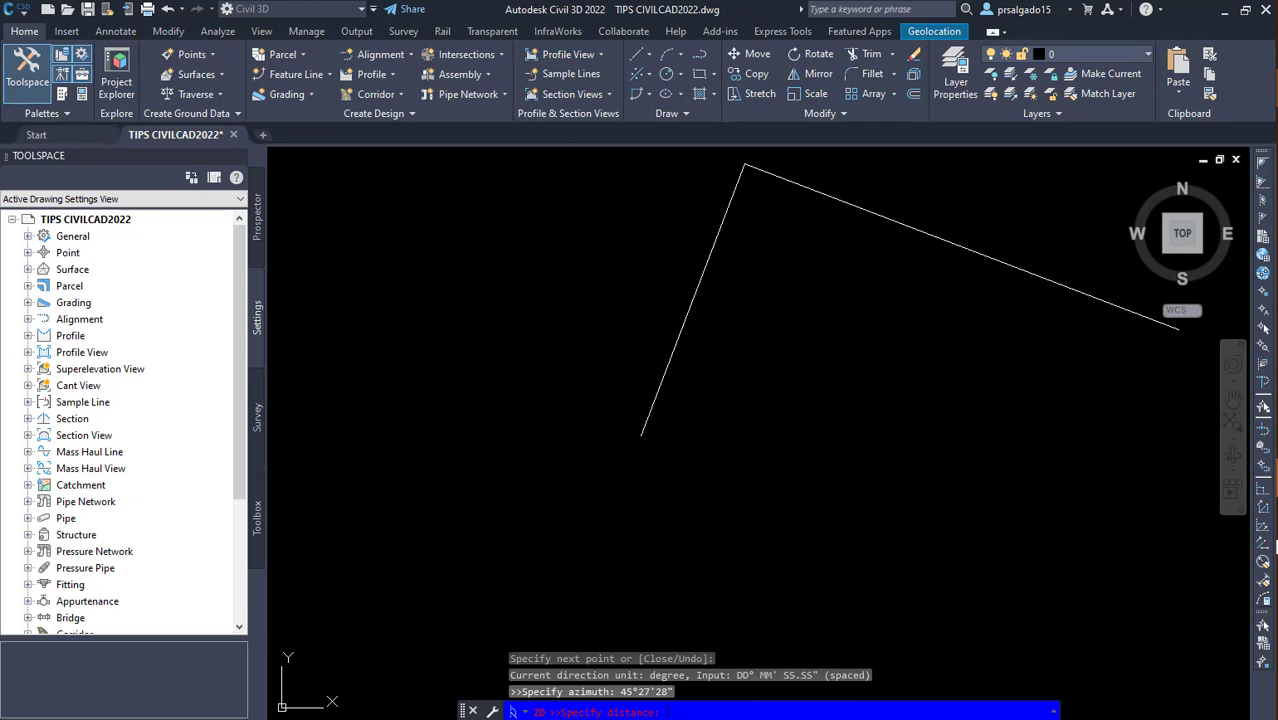
{"action": "key", "text": "alt+Tab"}
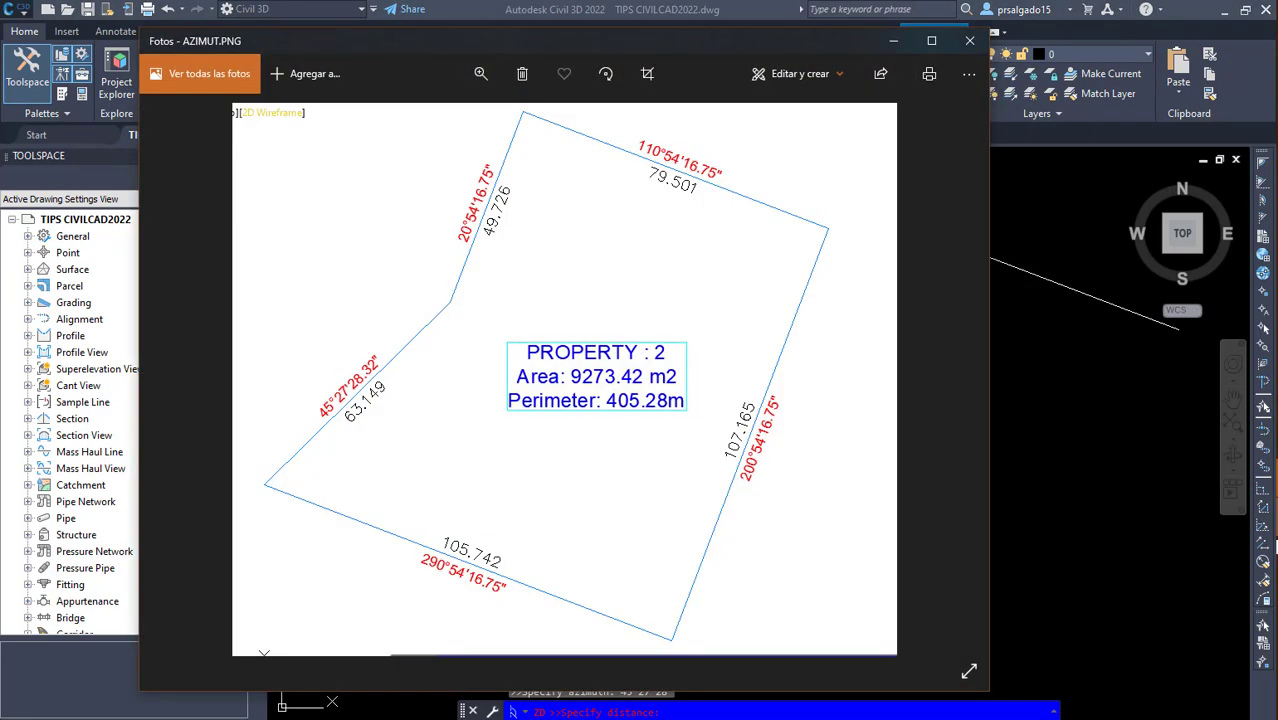
{"action": "key", "text": "alt+Tab"}
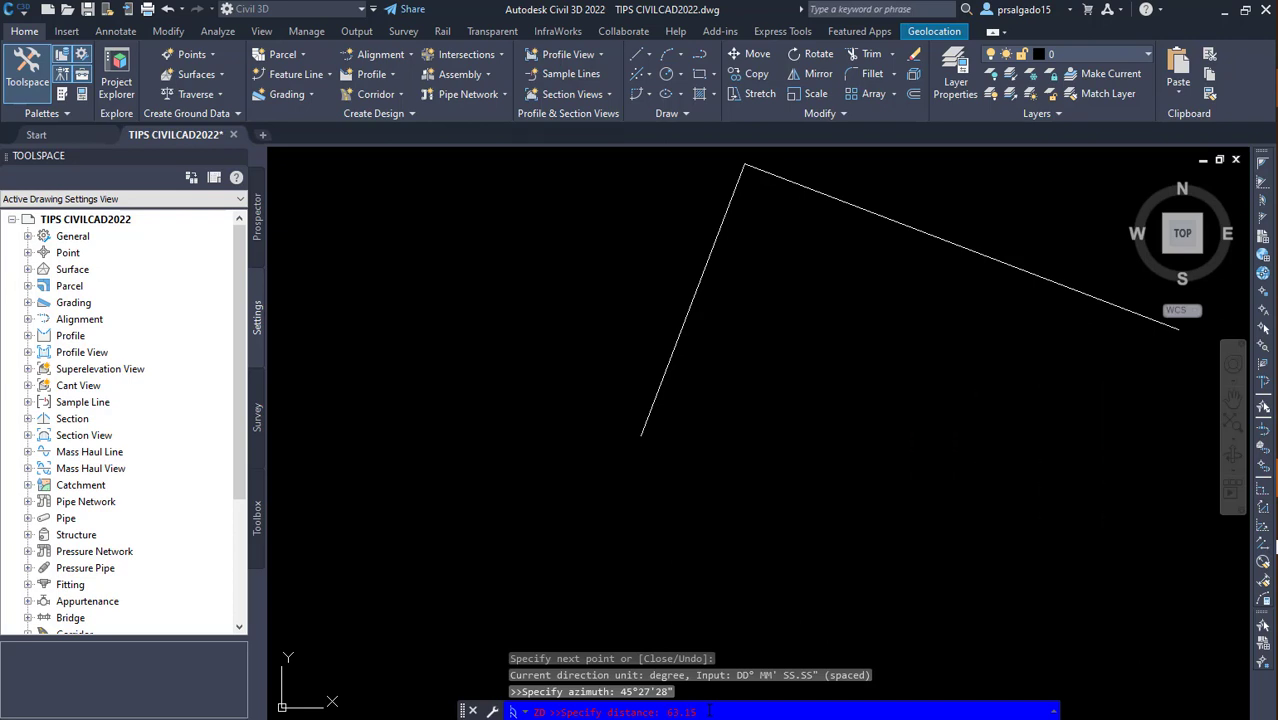
{"action": "key", "text": "Return"}
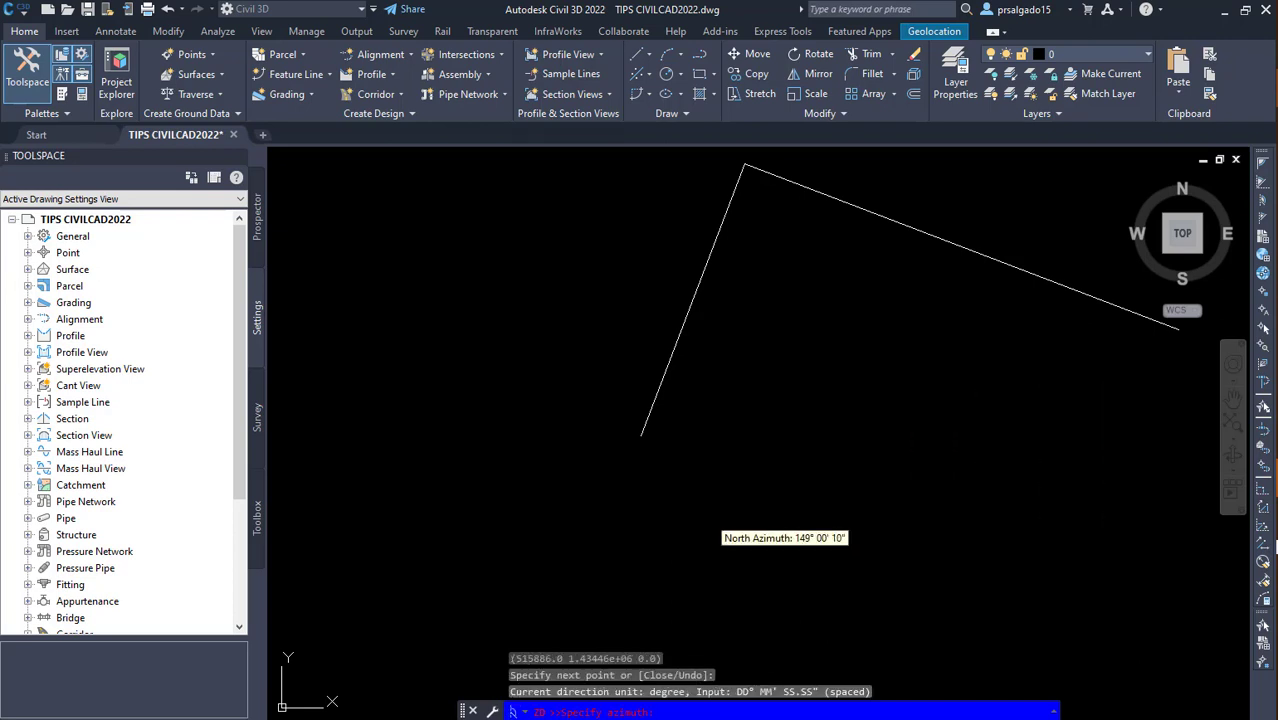
Step: End the azimuth entry and finish the boundary with the Close option of the Line command
{"action": "key", "text": "Return"}
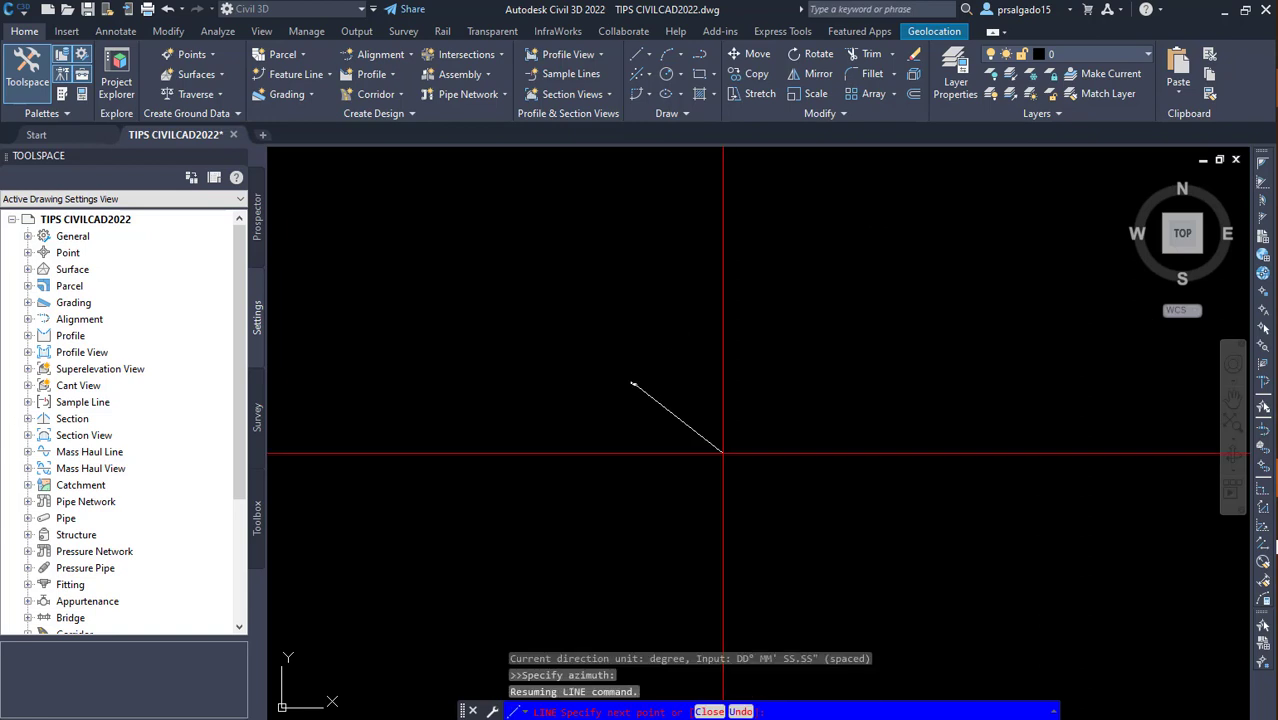
{"action": "scroll", "coordinate": [860, 400], "scroll_direction": "down", "scroll_amount": 4}
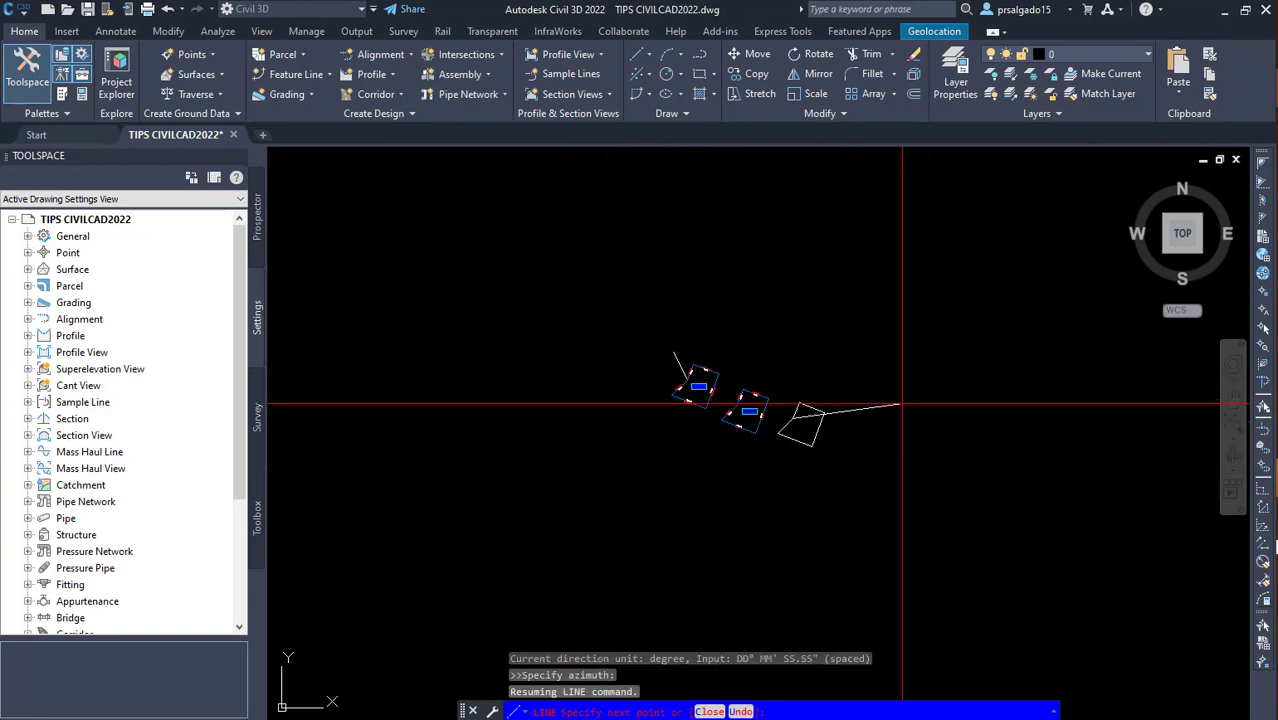
{"action": "scroll", "coordinate": [783, 413], "scroll_direction": "up", "scroll_amount": 5}
{"action": "scroll", "coordinate": [783, 413], "scroll_direction": "down", "scroll_amount": 2}
{"action": "scroll", "coordinate": [776, 366], "scroll_direction": "up", "scroll_amount": 6}
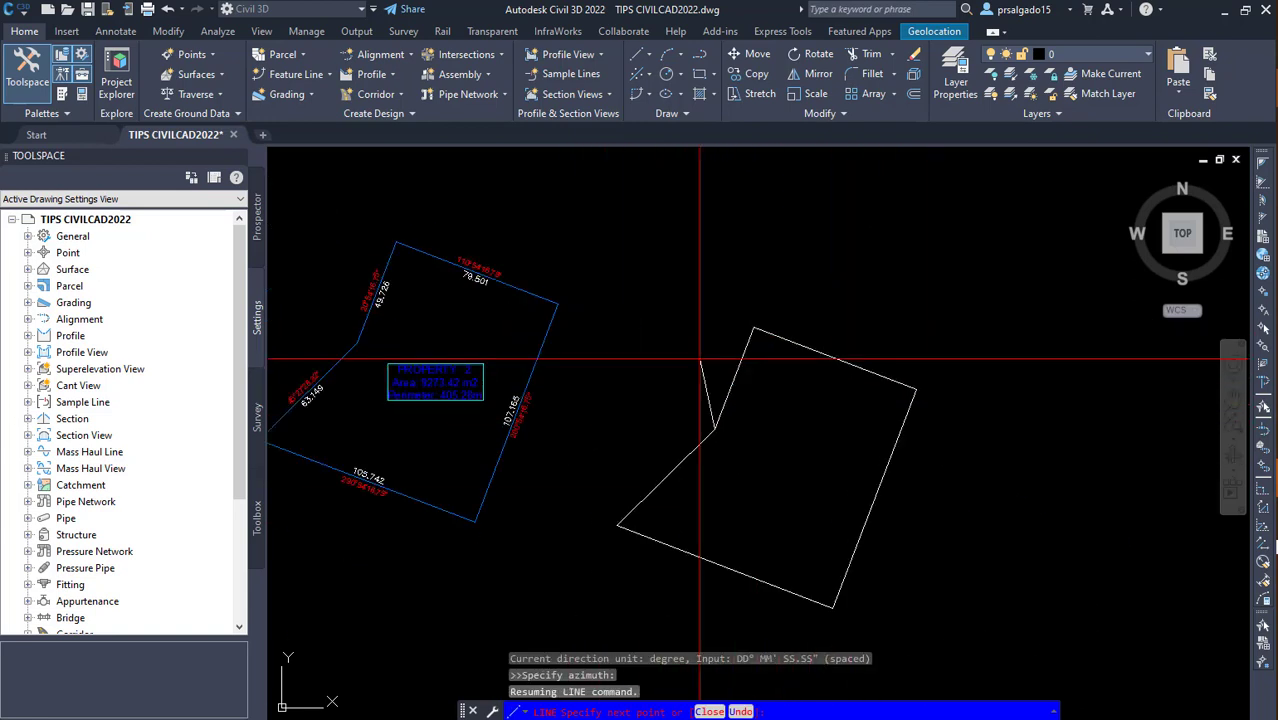
{"action": "scroll", "coordinate": [724, 645], "scroll_direction": "down", "scroll_amount": 3}
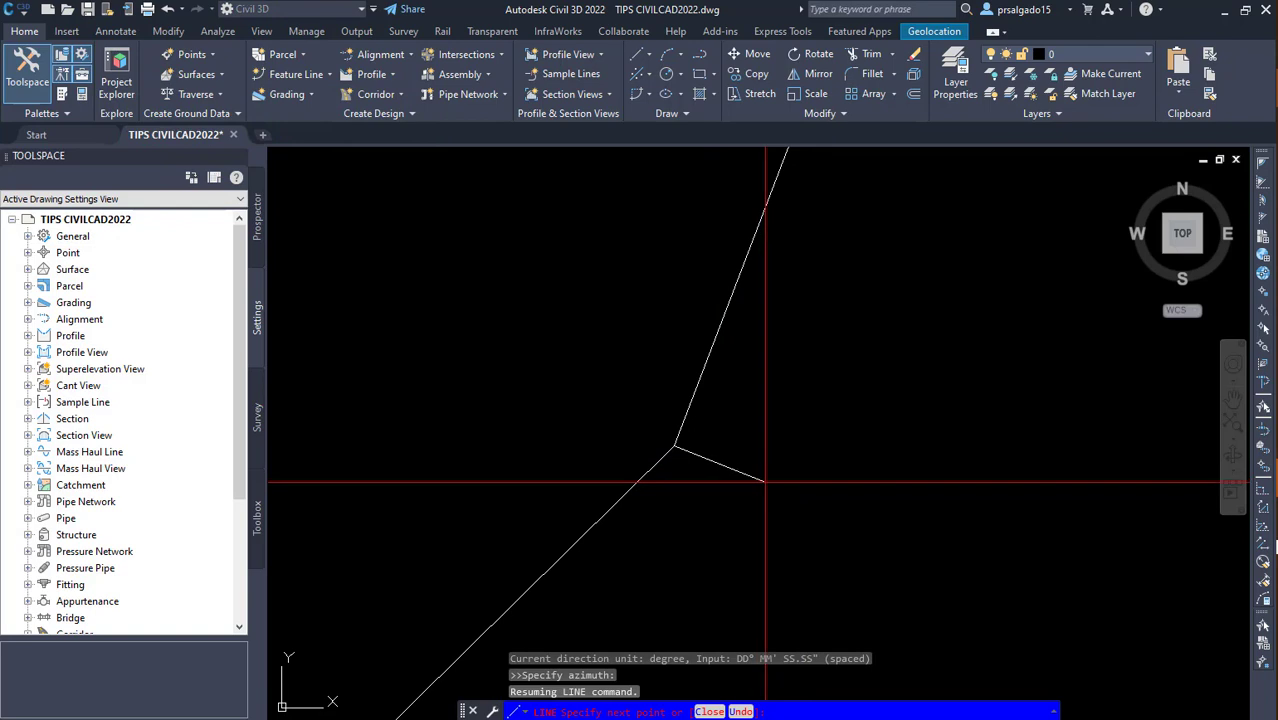
{"action": "left_click", "coordinate": [709, 711]}
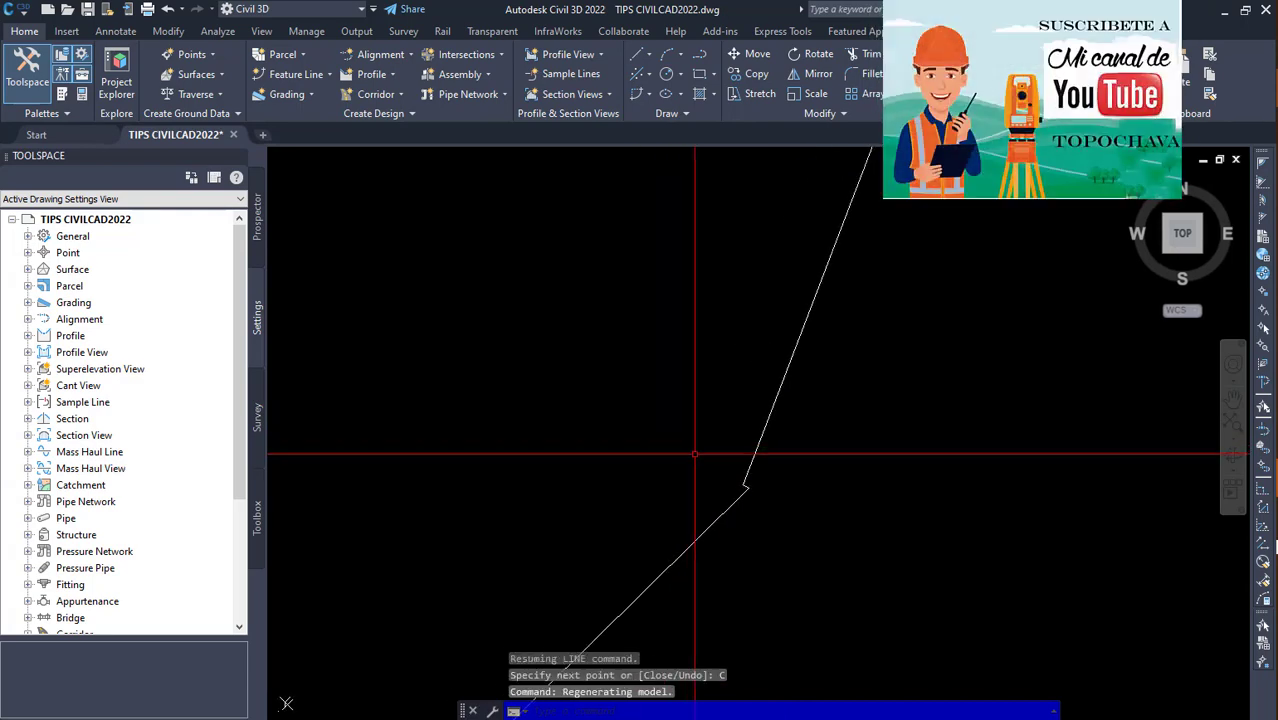
Step: Check the length of the tiny closing segment between the first and fifth lines in its properties, and delete that segment
{"action": "scroll", "coordinate": [756, 446], "scroll_direction": "up", "scroll_amount": 5}
{"action": "scroll", "coordinate": [662, 471], "scroll_direction": "up", "scroll_amount": 3}
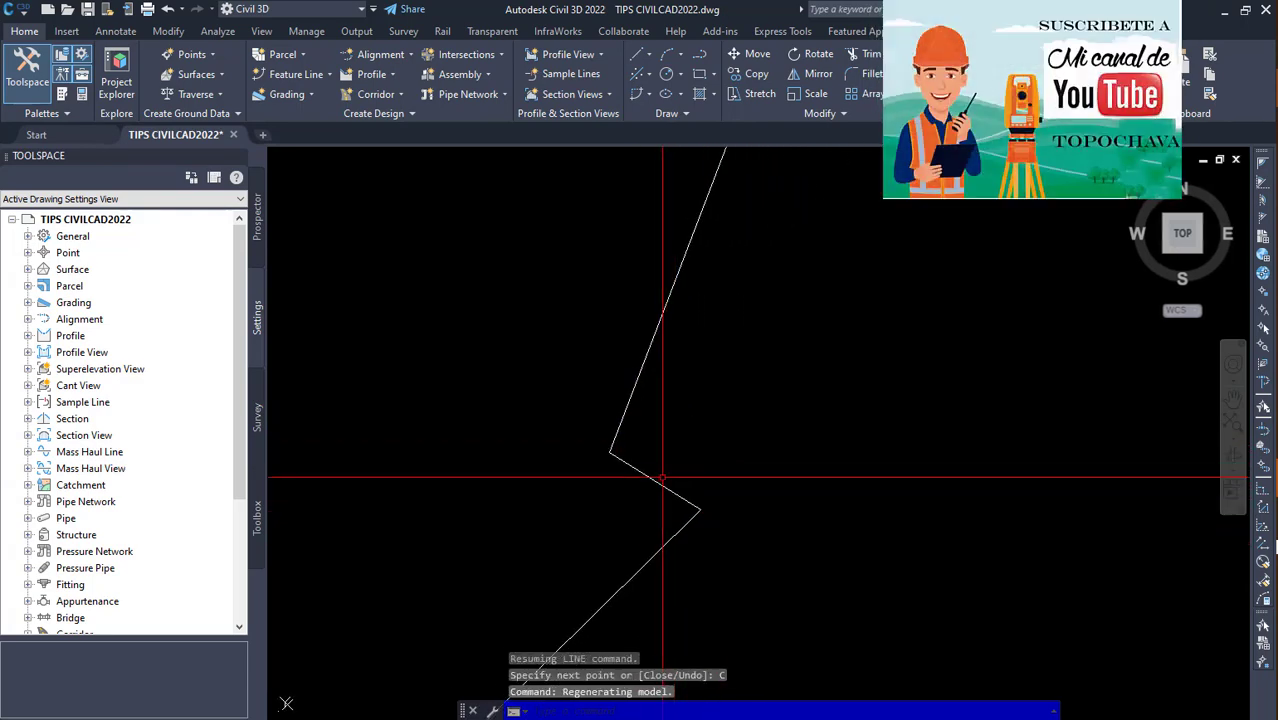
{"action": "left_click", "coordinate": [662, 473]}
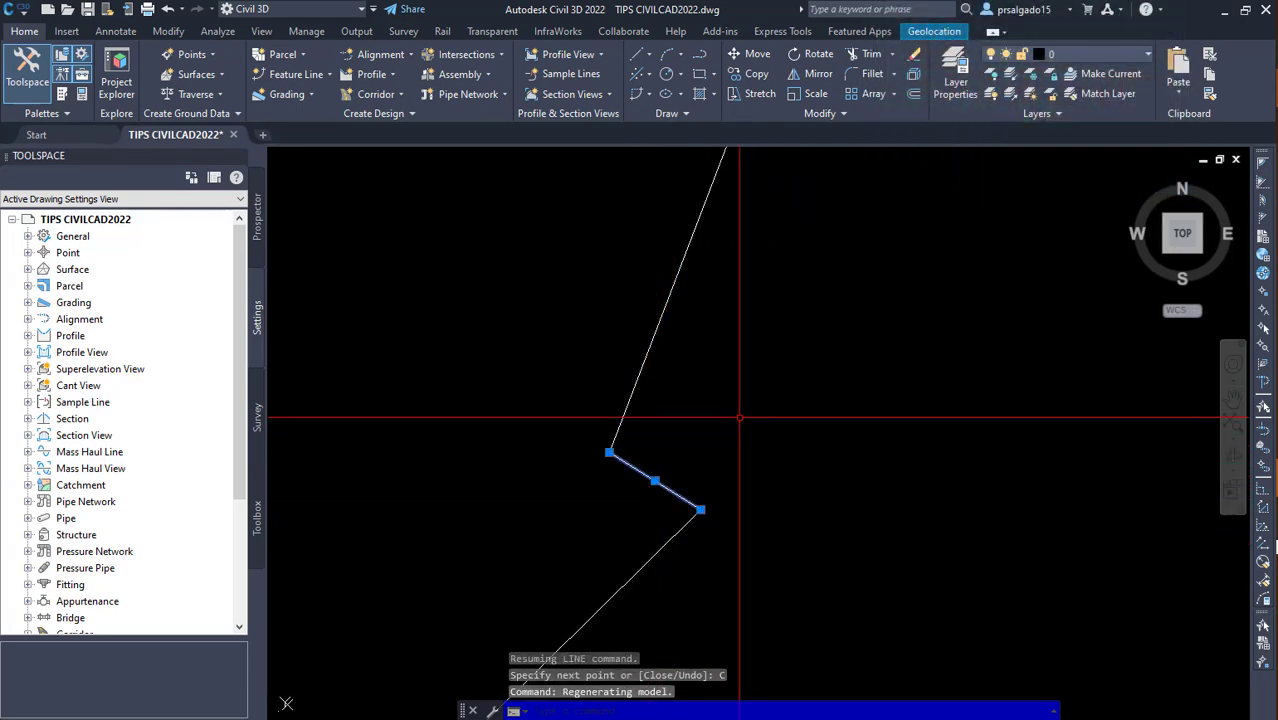
{"action": "scroll", "coordinate": [730, 418], "scroll_direction": "down", "scroll_amount": 8}
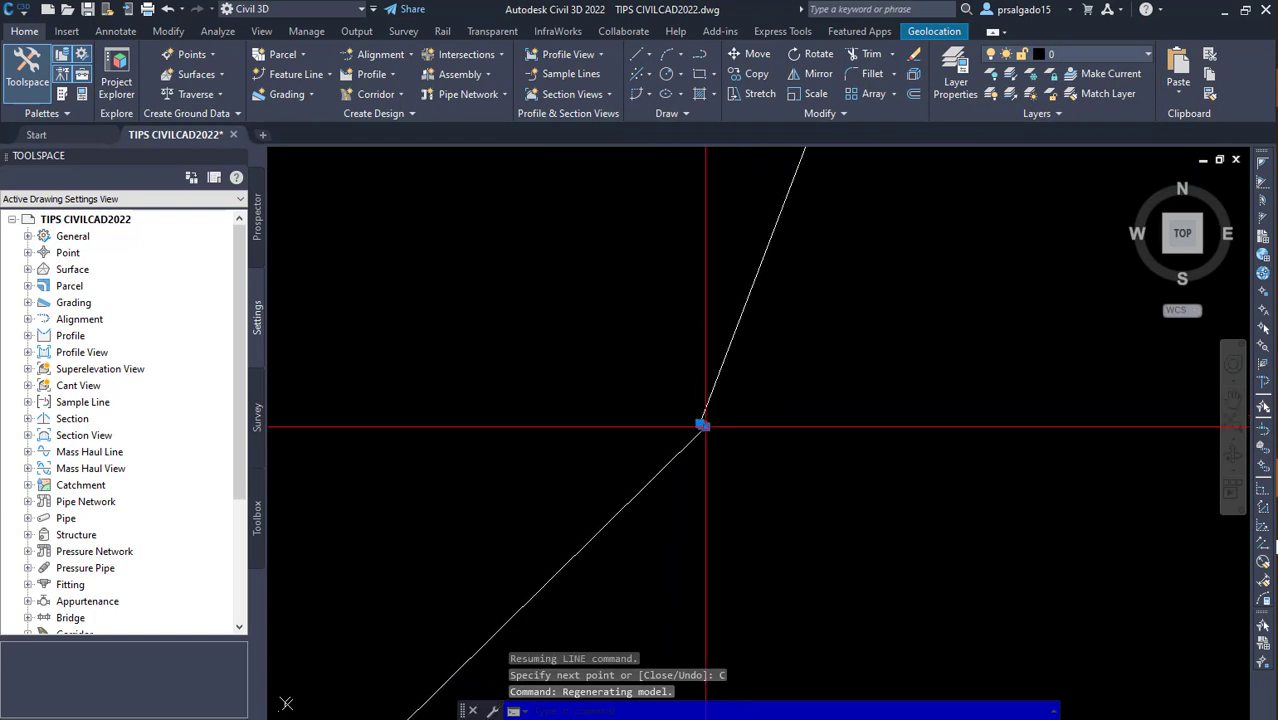
{"action": "mouse_move", "coordinate": [705, 427]}
{"action": "scroll", "coordinate": [680, 430], "scroll_direction": "up", "scroll_amount": 5}
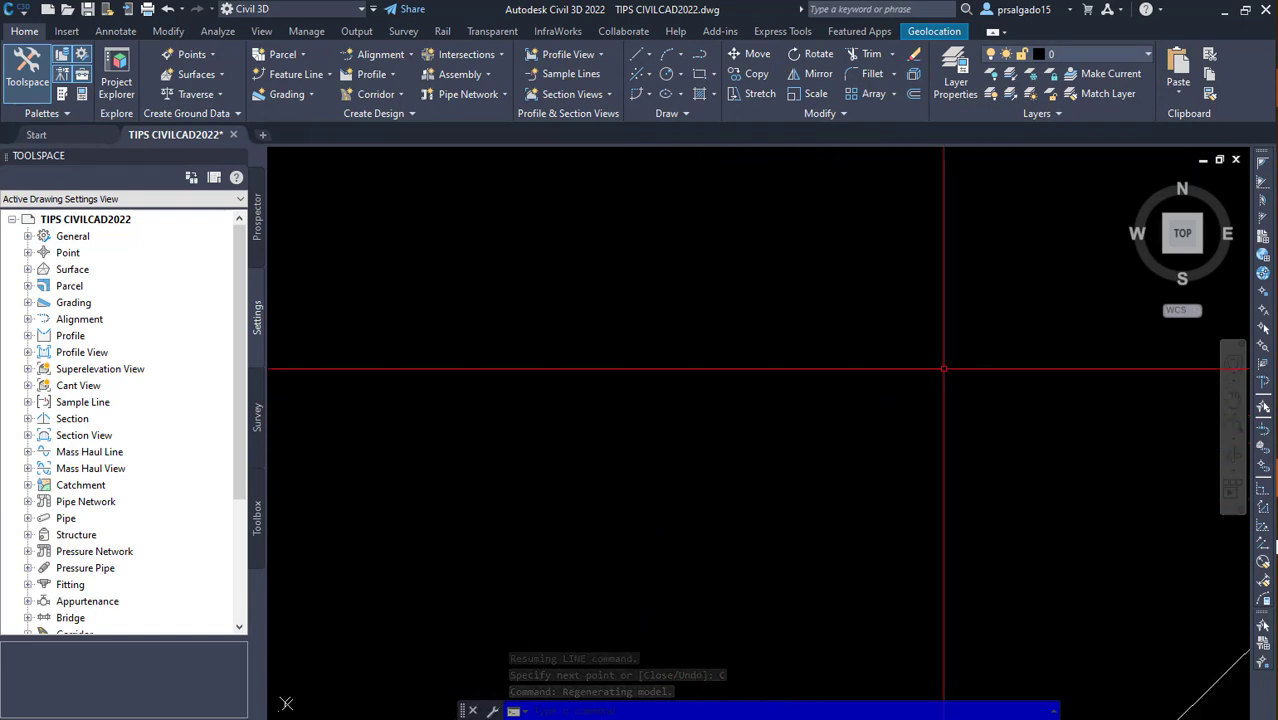
{"action": "scroll", "coordinate": [985, 376], "scroll_direction": "up", "scroll_amount": 8}
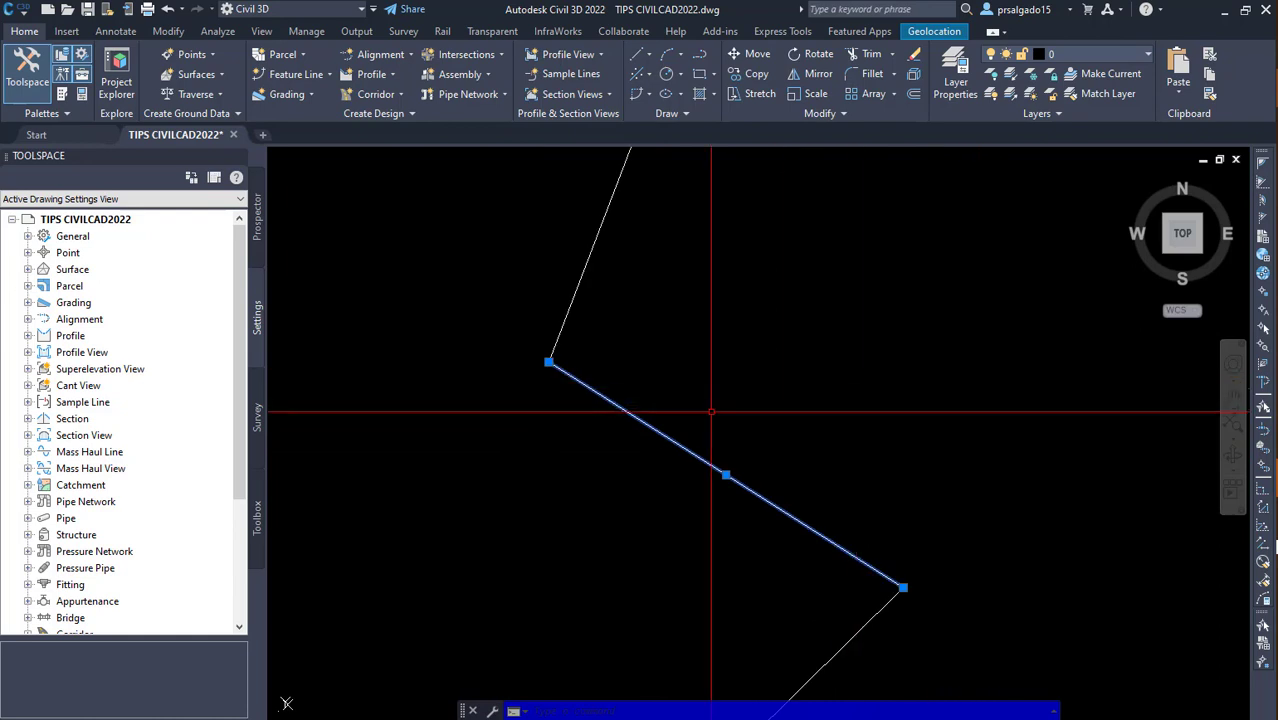
{"action": "scroll", "coordinate": [686, 432], "scroll_direction": "down", "scroll_amount": 8}
{"action": "scroll", "coordinate": [686, 432], "scroll_direction": "up", "scroll_amount": 4}
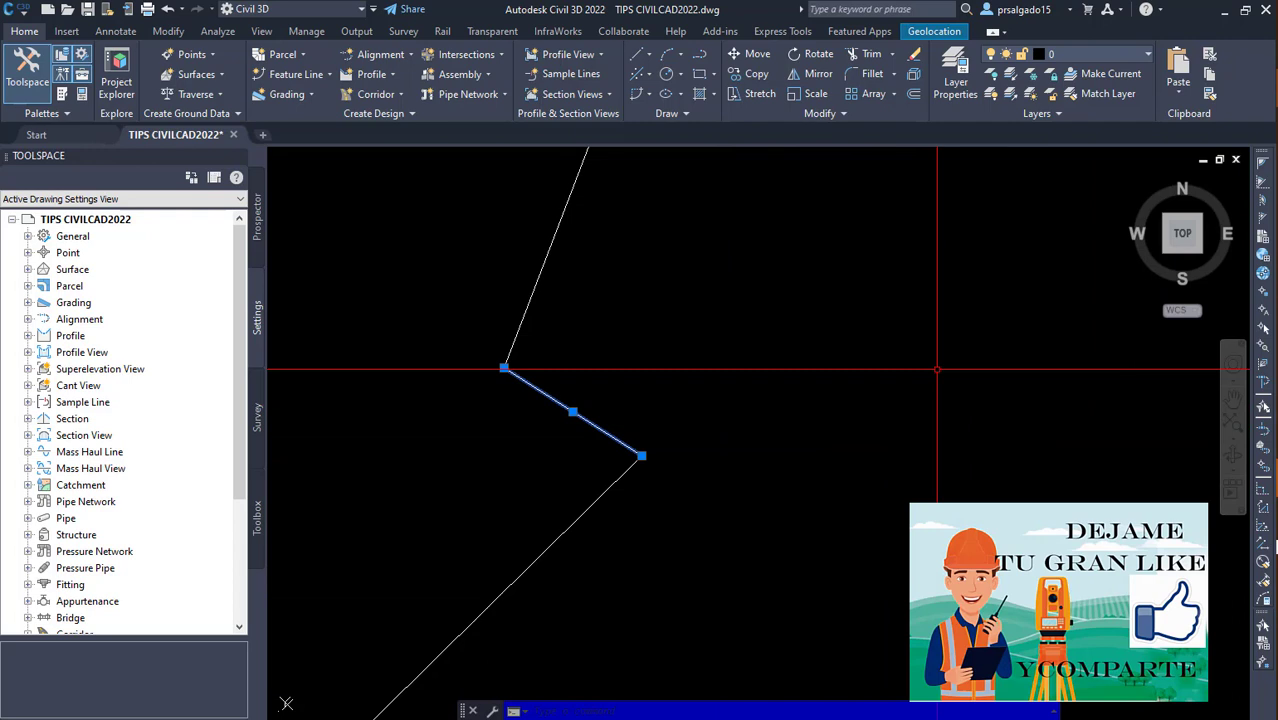
{"action": "type", "text": "pr"}
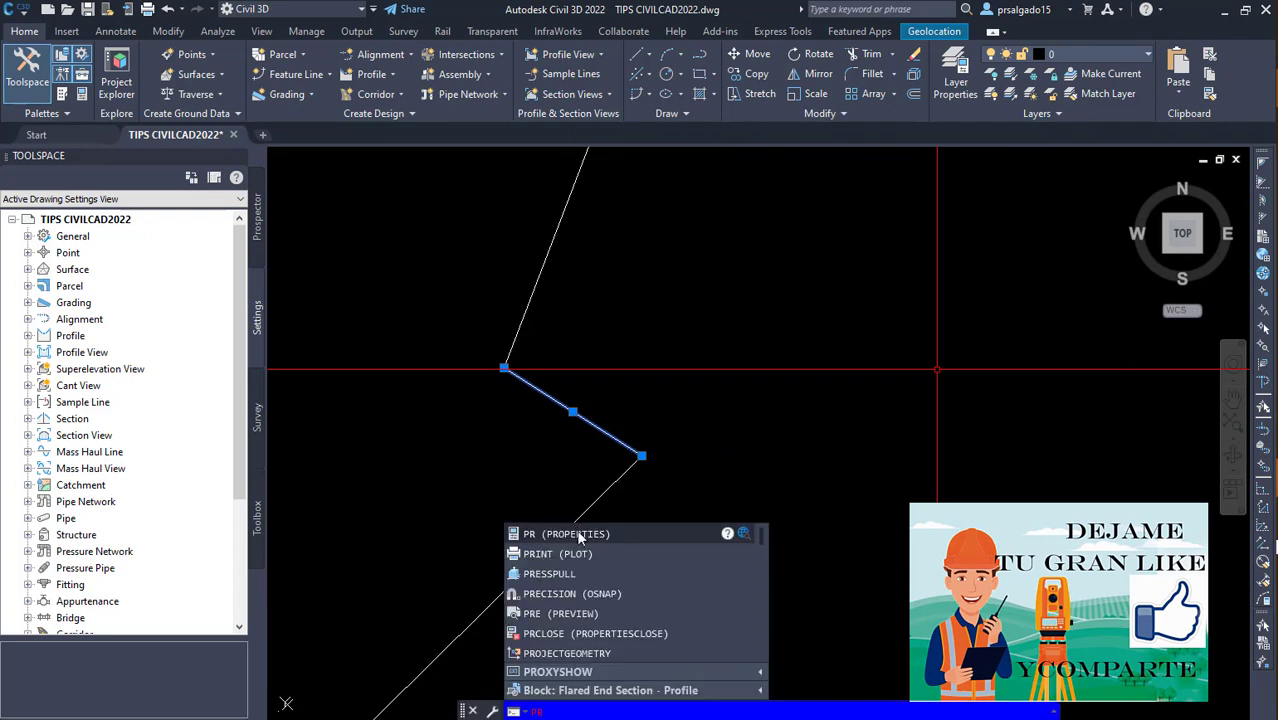
{"action": "left_click", "coordinate": [566, 533]}
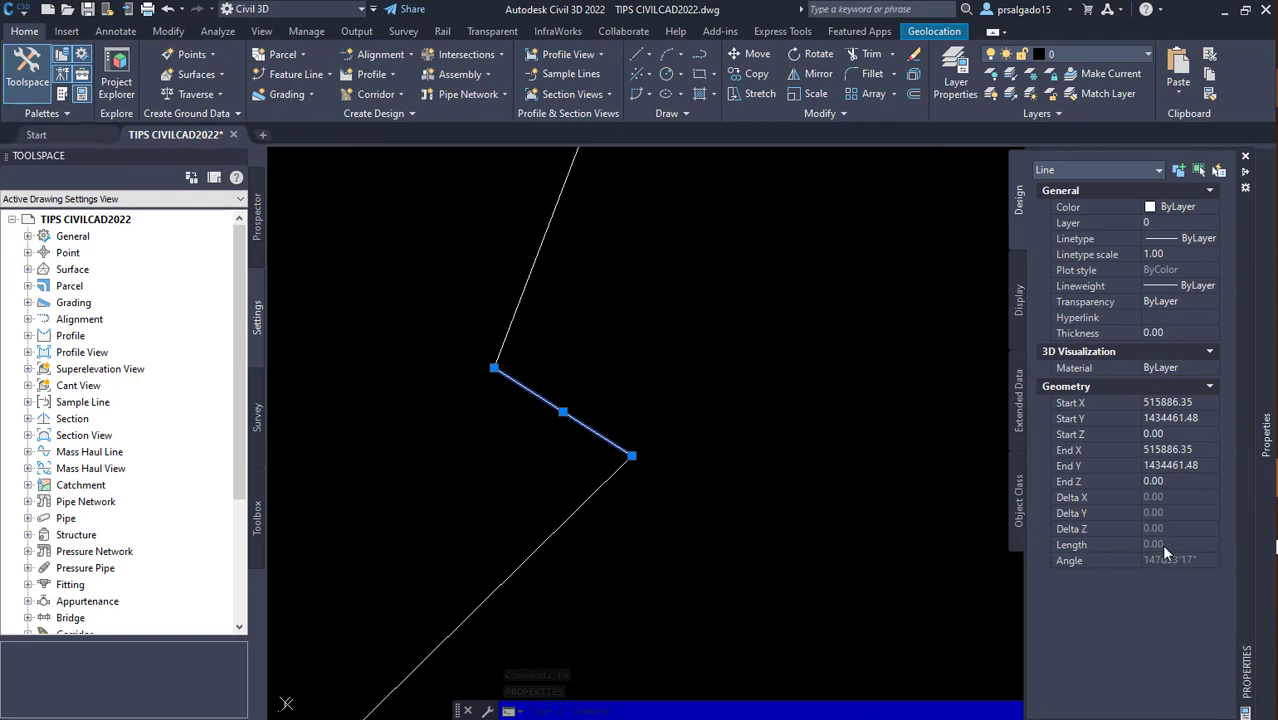
{"action": "scroll", "coordinate": [650, 430], "scroll_direction": "down", "scroll_amount": 5}
{"action": "key", "text": "ctrl+1"}
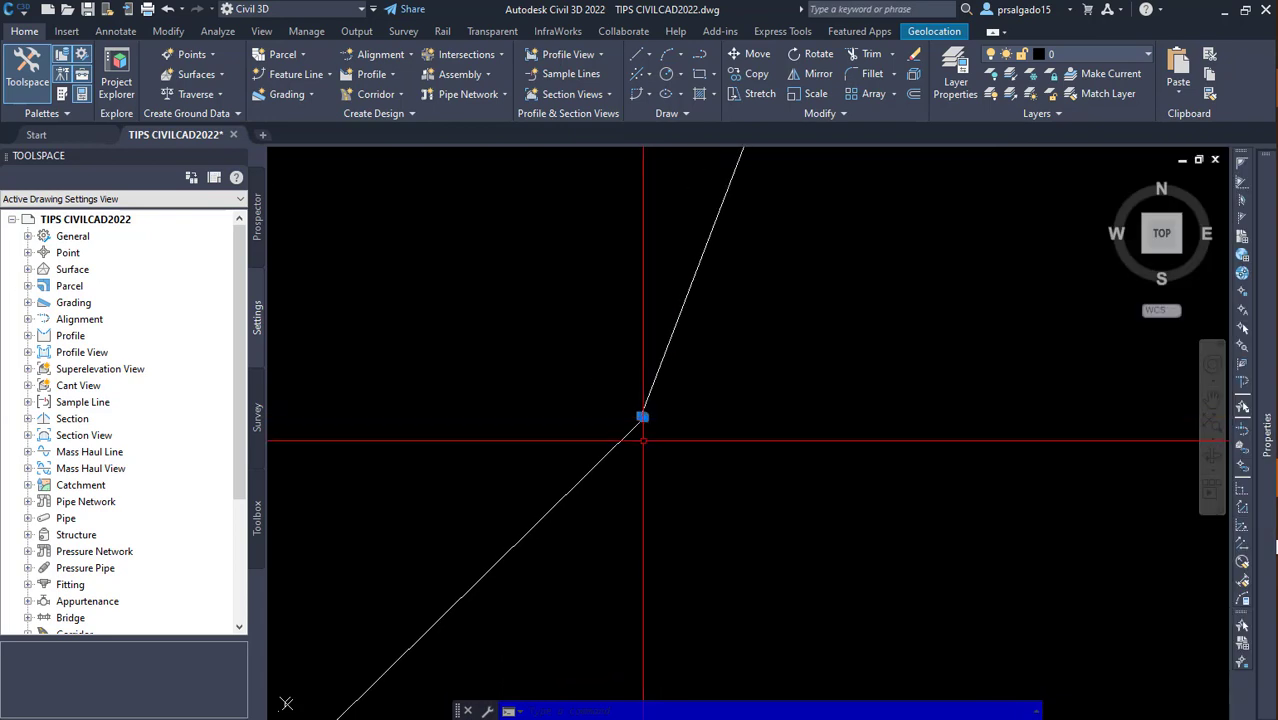
{"action": "scroll", "coordinate": [667, 478], "scroll_direction": "up", "scroll_amount": 10}
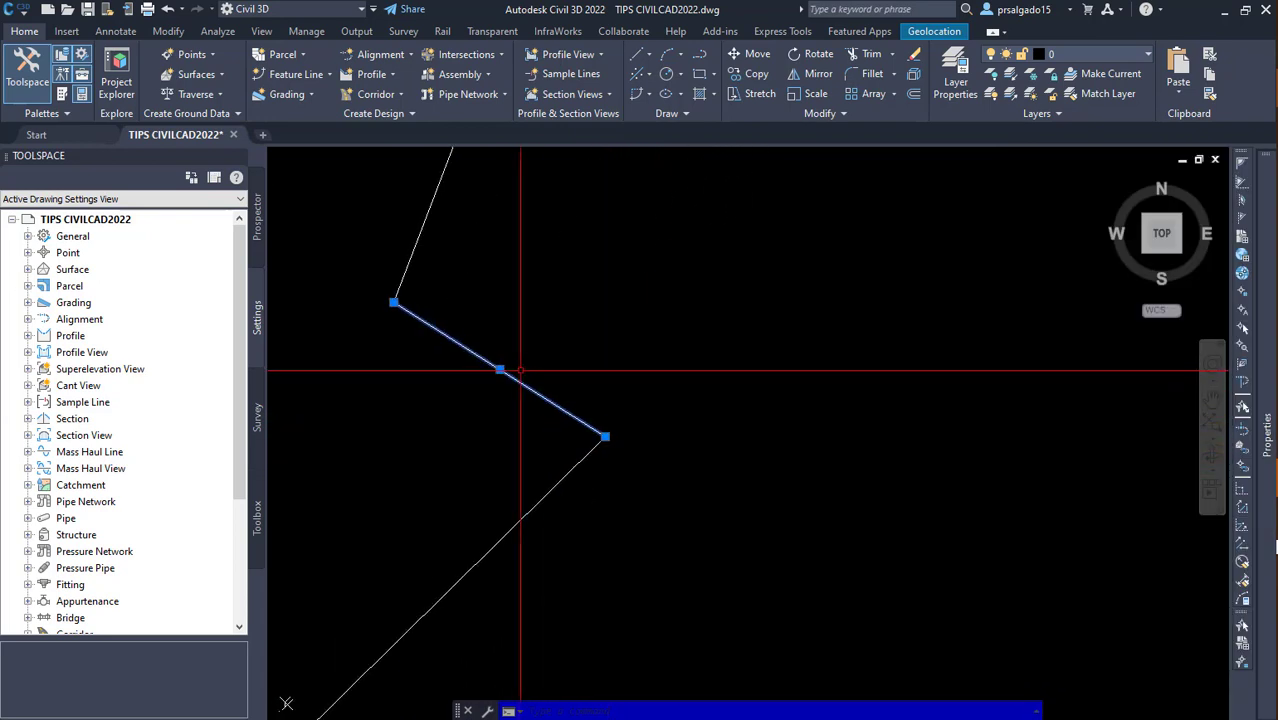
{"action": "key", "text": "Delete"}
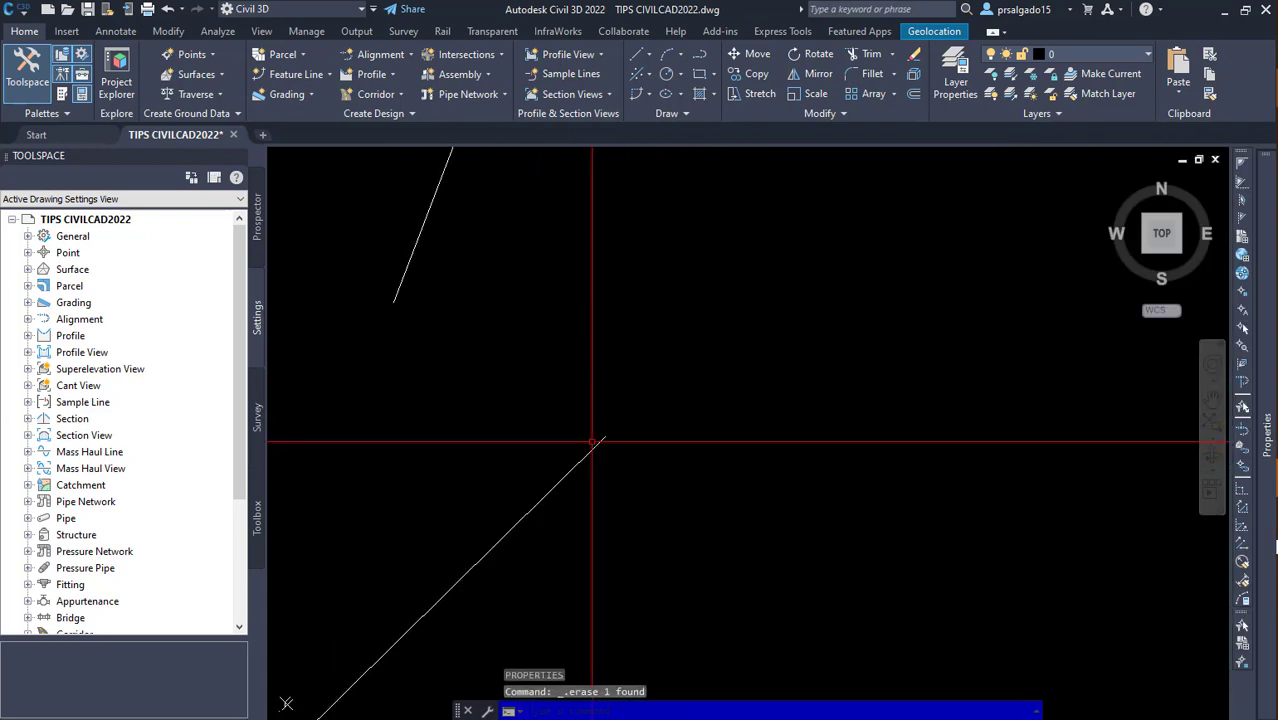
{"action": "left_click", "coordinate": [603, 436]}
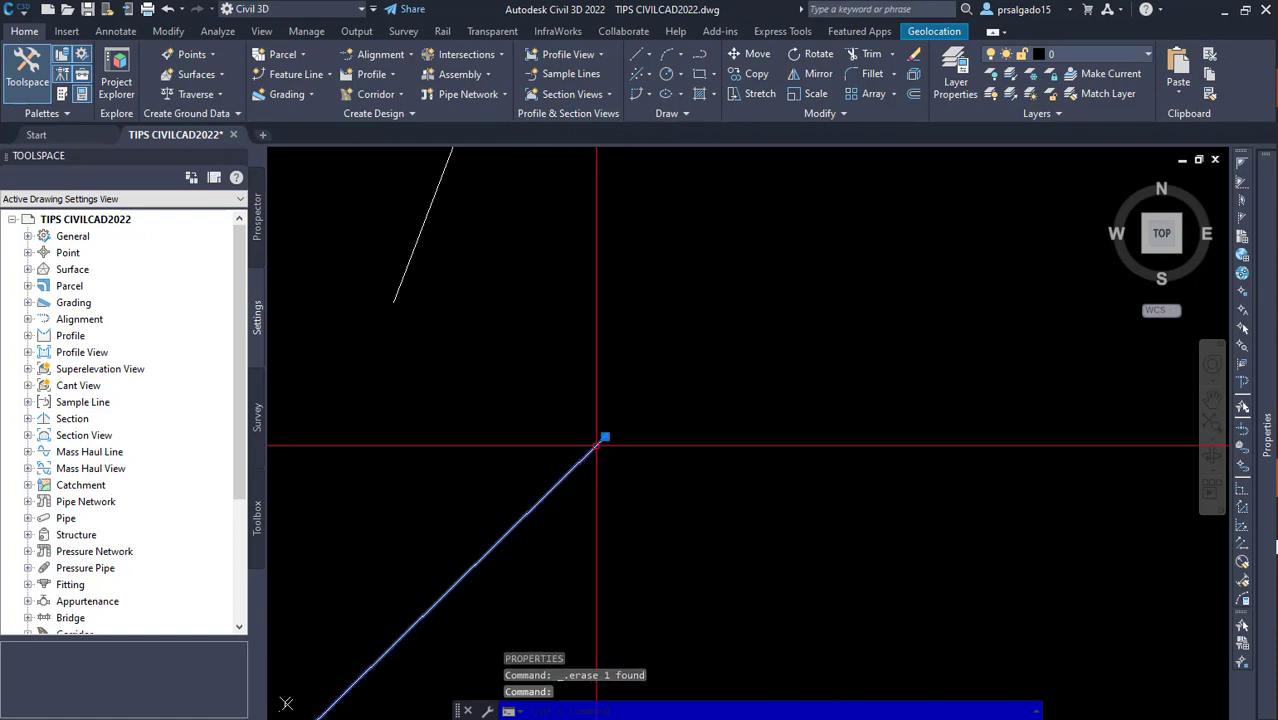
{"action": "left_click", "coordinate": [605, 437]}
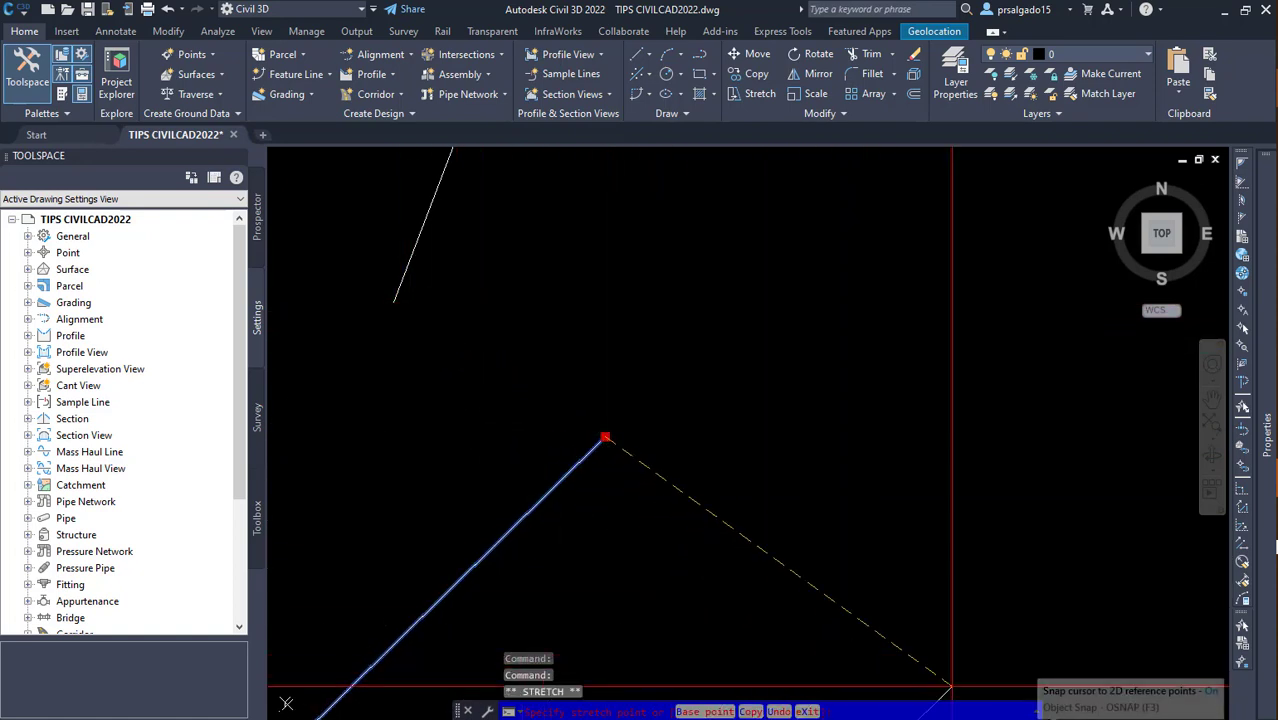
{"action": "right_click", "coordinate": [1040, 716]}
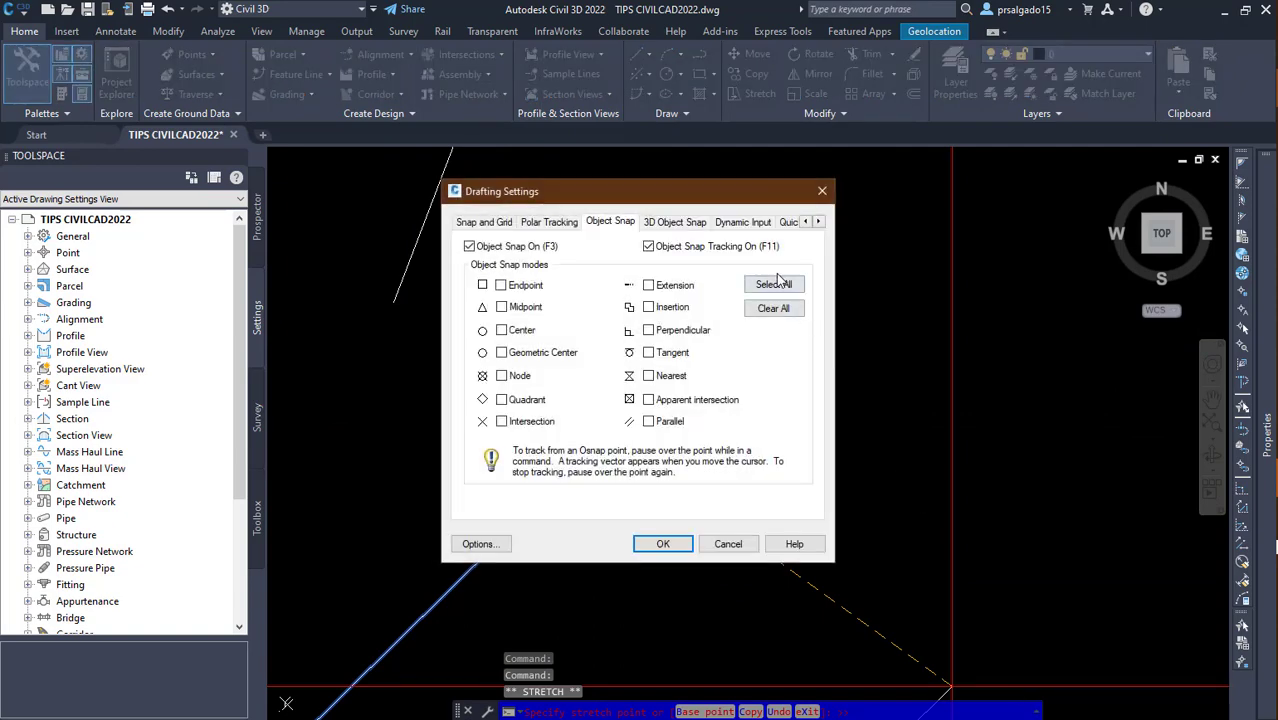
{"action": "key", "text": "Escape"}
{"action": "key", "text": "Escape"}
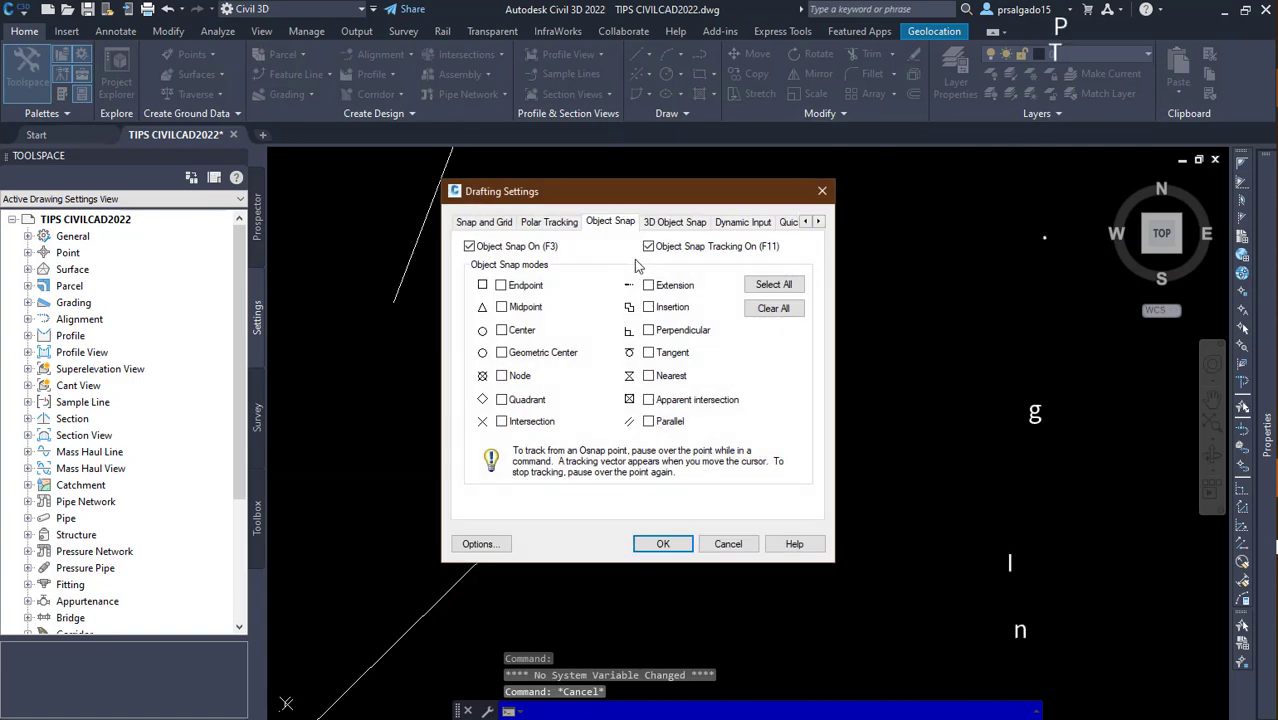
{"action": "left_click", "coordinate": [822, 191]}
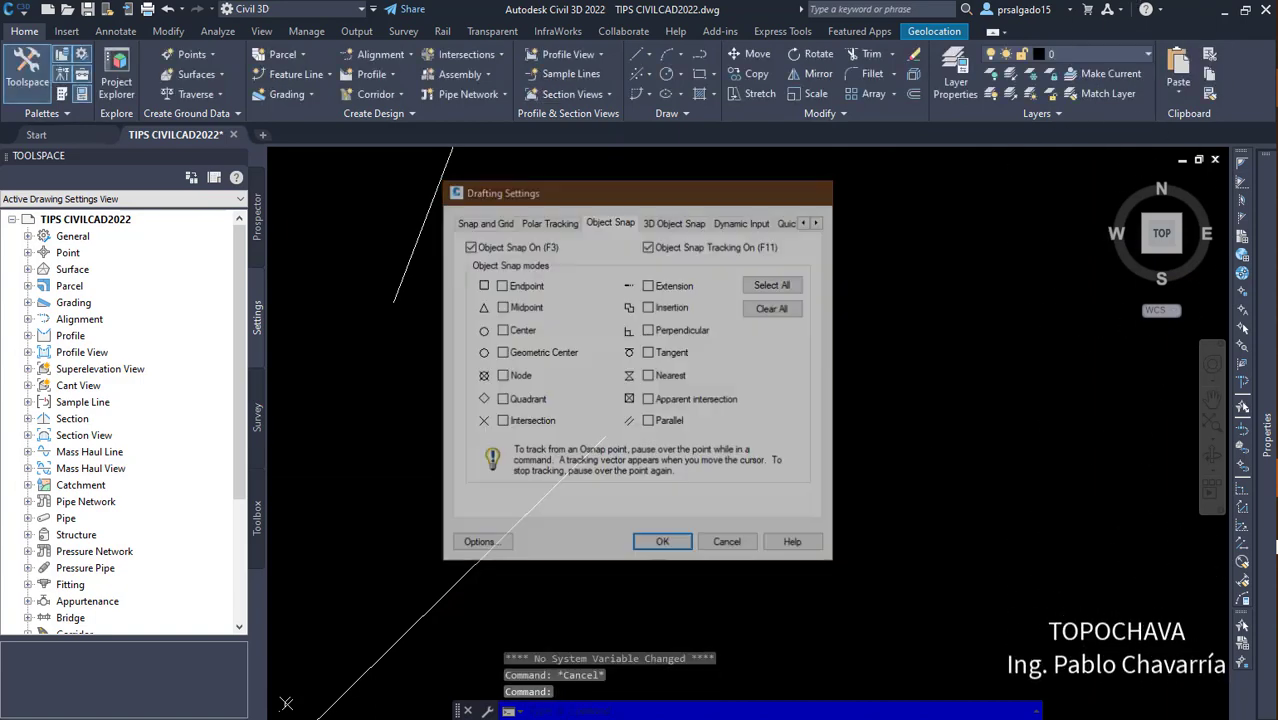
Step: Enable the Endpoint object snap mode
{"action": "right_click", "coordinate": [1034, 693], "text": "shift"}
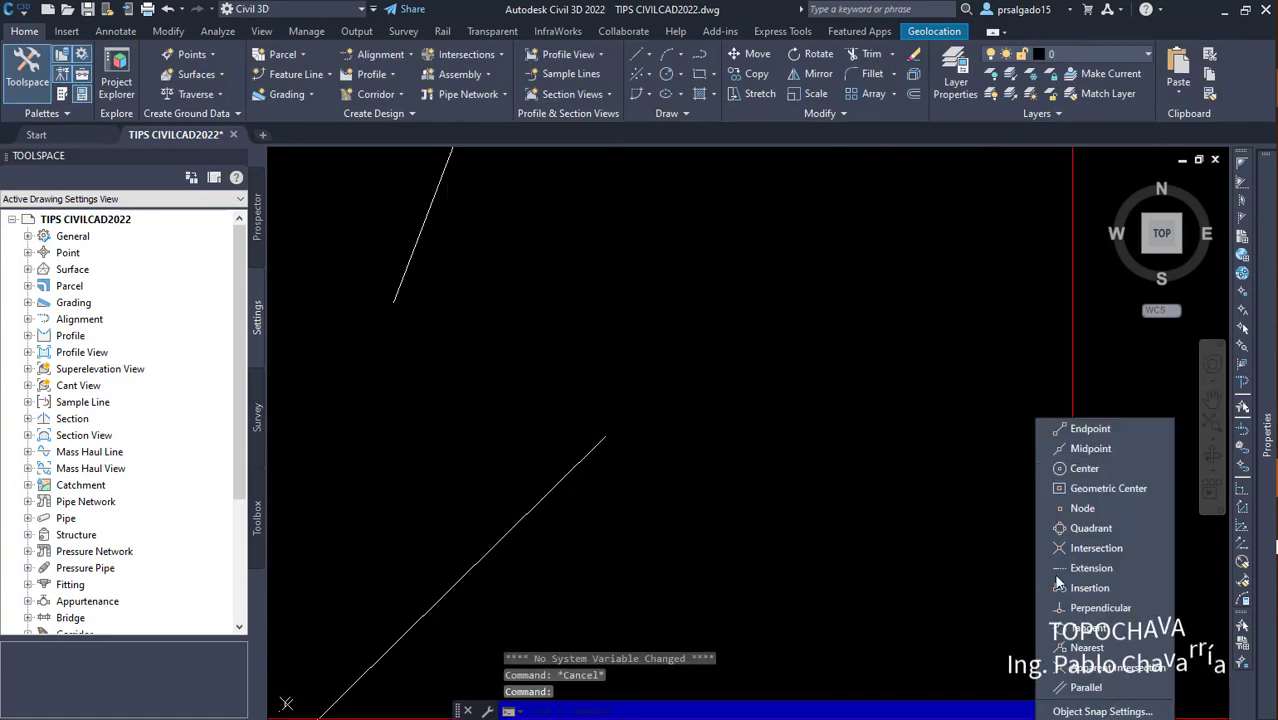
{"action": "left_click", "coordinate": [1093, 432]}
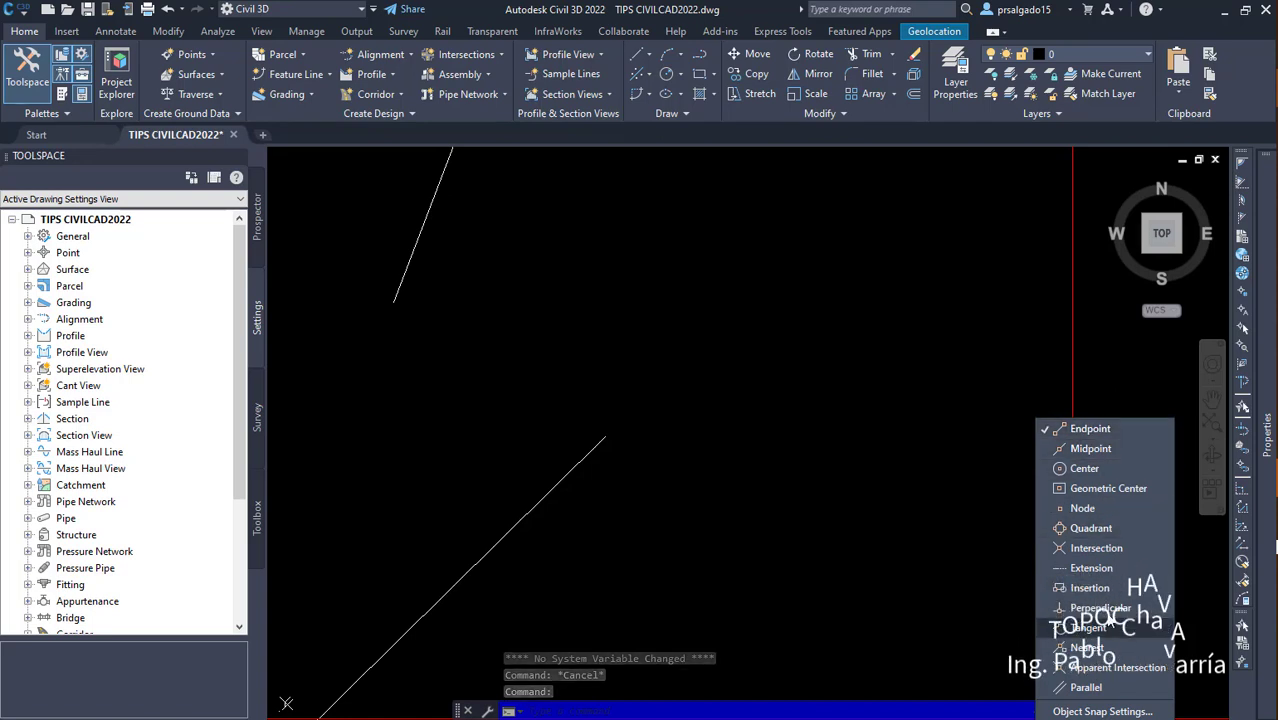
{"action": "left_click", "coordinate": [633, 423]}
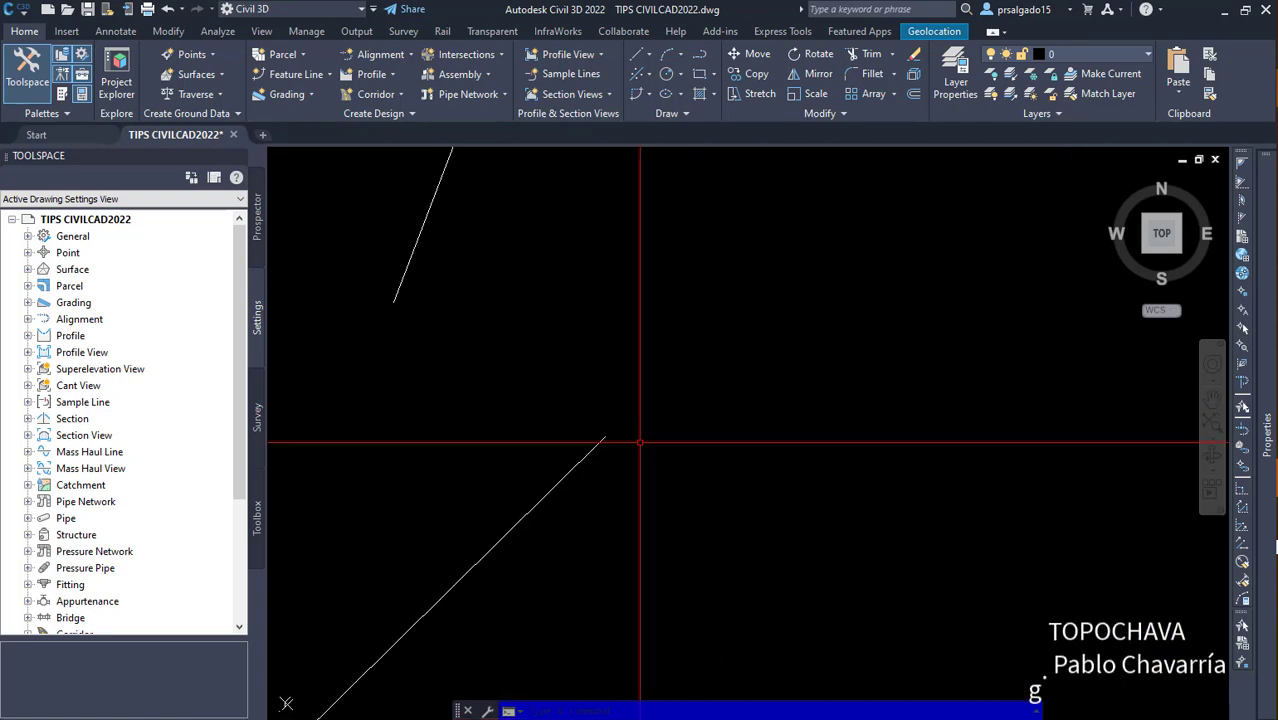
Step: Stretch the loose end of the fifth boundary line onto the first line's starting endpoint to close the boundary
{"action": "left_click", "coordinate": [603, 441]}
{"action": "left_click", "coordinate": [605, 436]}
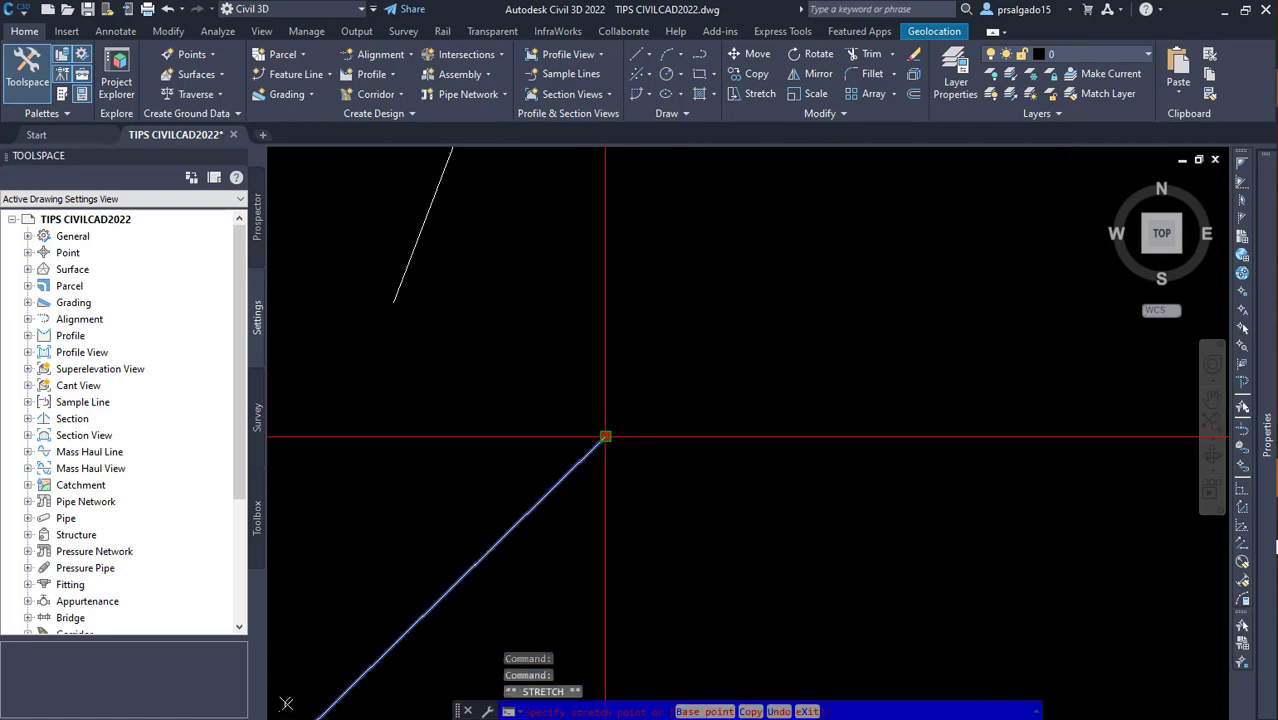
{"action": "left_click", "coordinate": [394, 302]}
{"action": "middle_click_drag", "start_coordinate": [402, 302], "coordinate": [551, 357]}
{"action": "scroll", "coordinate": [551, 357], "scroll_direction": "down", "scroll_amount": 3}
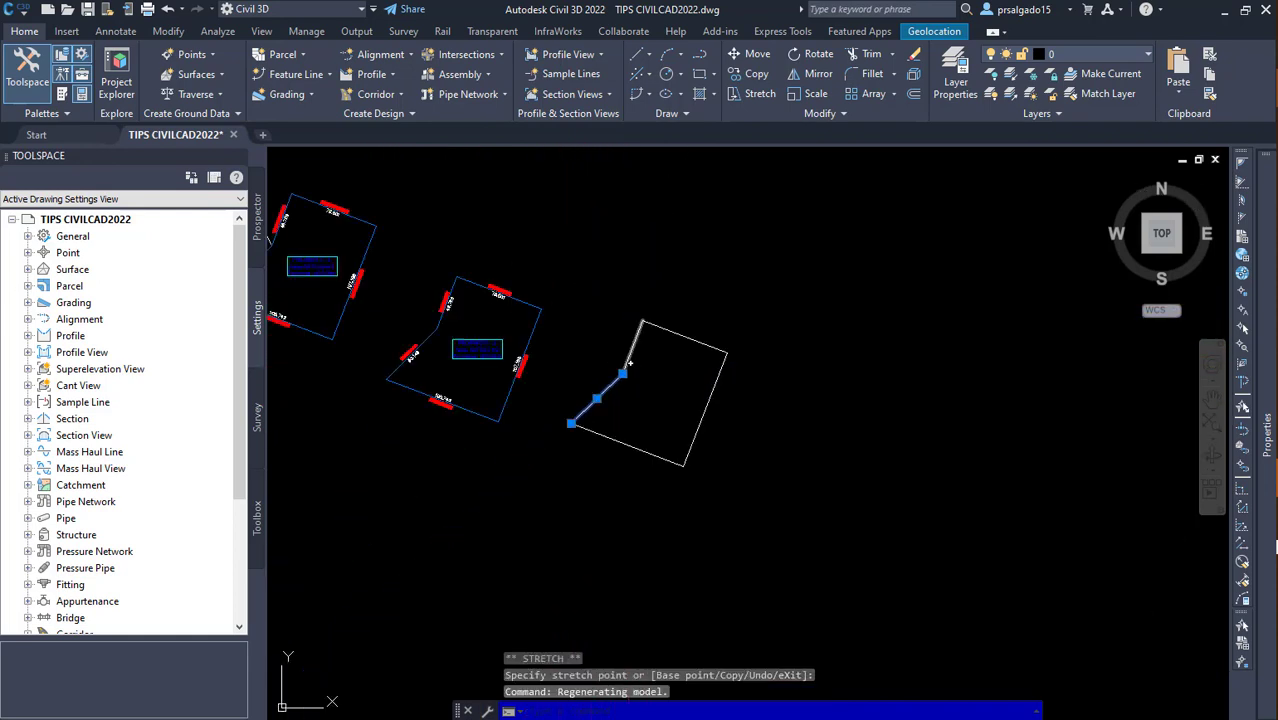
{"action": "key", "text": "Escape"}
{"action": "scroll", "coordinate": [588, 375], "scroll_direction": "up", "scroll_amount": 3}
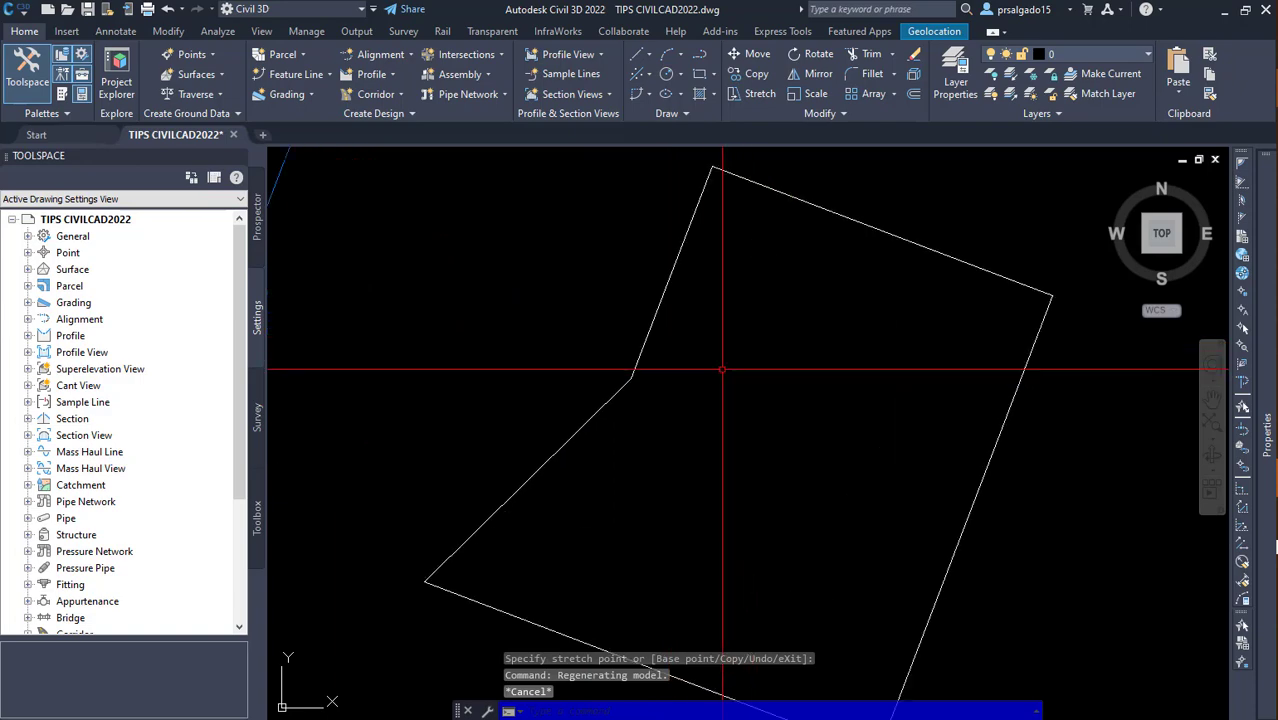
Step: Compare the redrawn closed boundary with the labelled Property 2 parcel beside it, examining shape, azimuths and distances
{"action": "scroll", "coordinate": [700, 451], "scroll_direction": "down", "scroll_amount": 5}
{"action": "scroll", "coordinate": [709, 418], "scroll_direction": "up", "scroll_amount": 4}
{"action": "scroll", "coordinate": [620, 195], "scroll_direction": "down", "scroll_amount": 4}
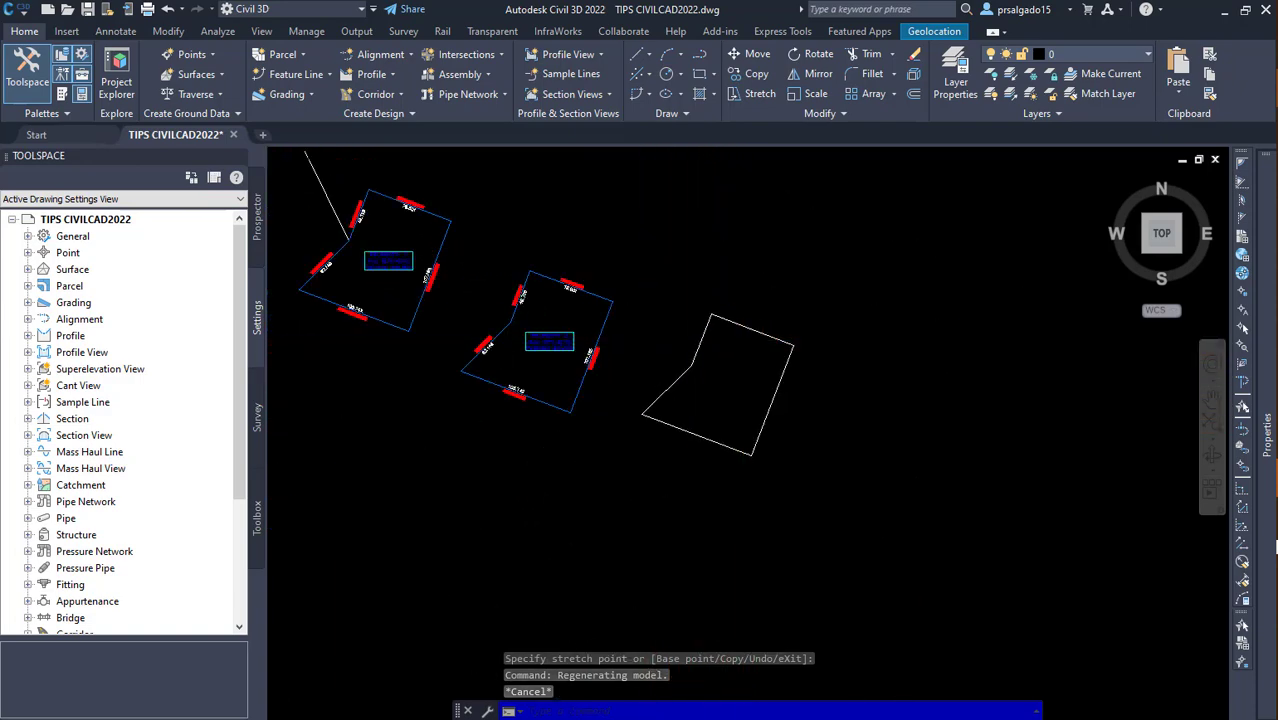
{"action": "scroll", "coordinate": [708, 391], "scroll_direction": "up", "scroll_amount": 3}
{"action": "scroll", "coordinate": [716, 341], "scroll_direction": "down", "scroll_amount": 4}
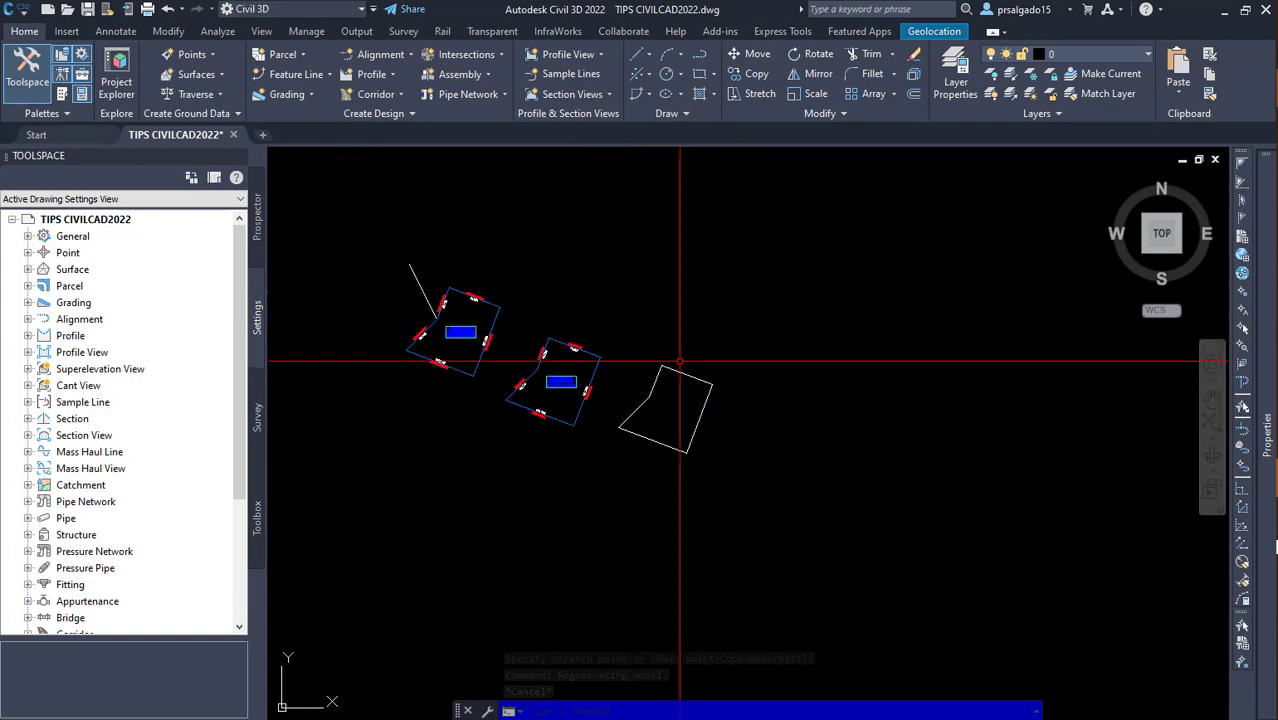
{"action": "scroll", "coordinate": [600, 300], "scroll_direction": "up", "scroll_amount": 5}
{"action": "scroll", "coordinate": [870, 377], "scroll_direction": "down", "scroll_amount": 4}
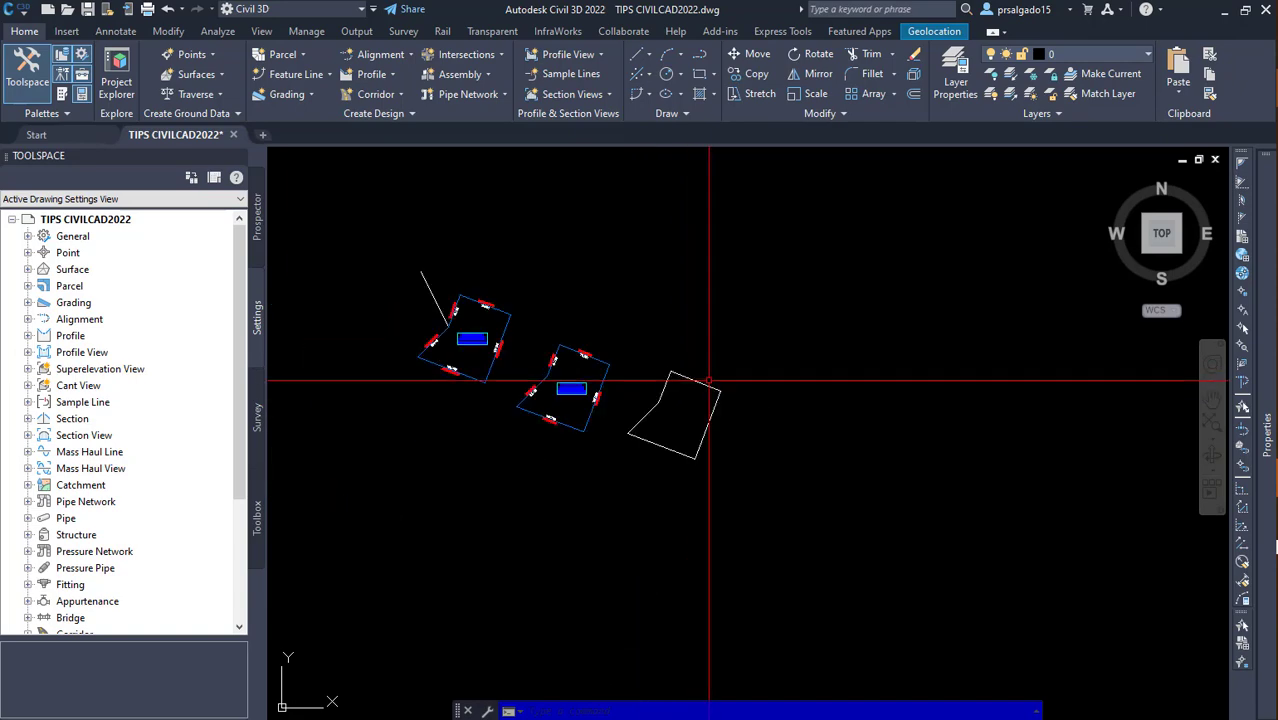
{"action": "scroll", "coordinate": [870, 391], "scroll_direction": "up", "scroll_amount": 5}
{"action": "scroll", "coordinate": [785, 298], "scroll_direction": "down", "scroll_amount": 4}
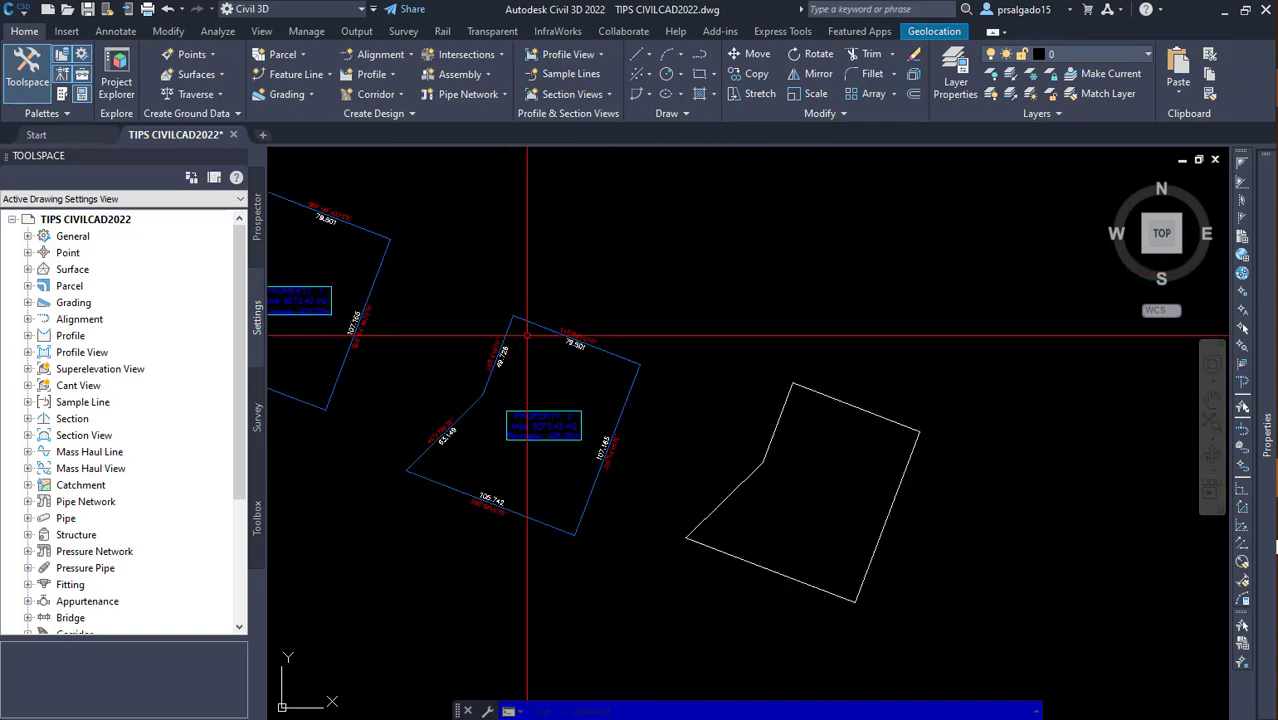
{"action": "scroll", "coordinate": [622, 394], "scroll_direction": "up", "scroll_amount": 3}
{"action": "scroll", "coordinate": [532, 426], "scroll_direction": "down", "scroll_amount": 1}
{"action": "scroll", "coordinate": [500, 428], "scroll_direction": "up", "scroll_amount": 3}
{"action": "scroll", "coordinate": [491, 419], "scroll_direction": "down", "scroll_amount": 5}
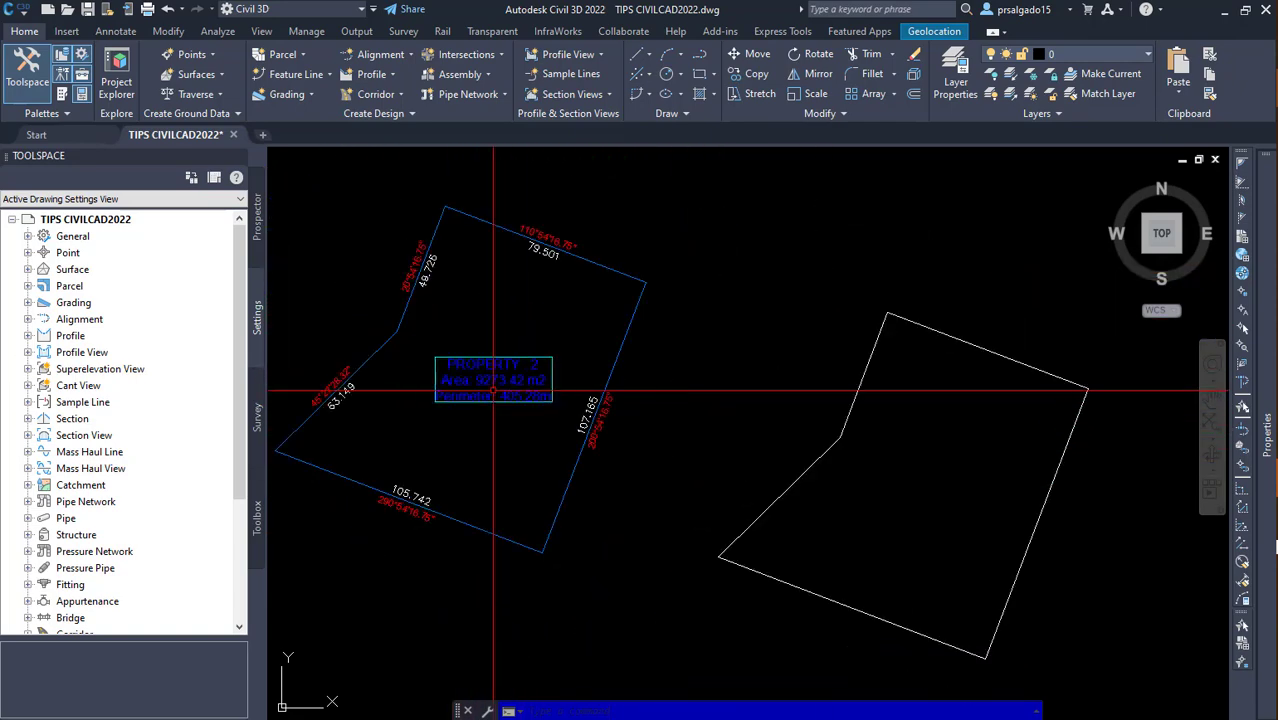
{"action": "scroll", "coordinate": [573, 427], "scroll_direction": "up", "scroll_amount": 3}
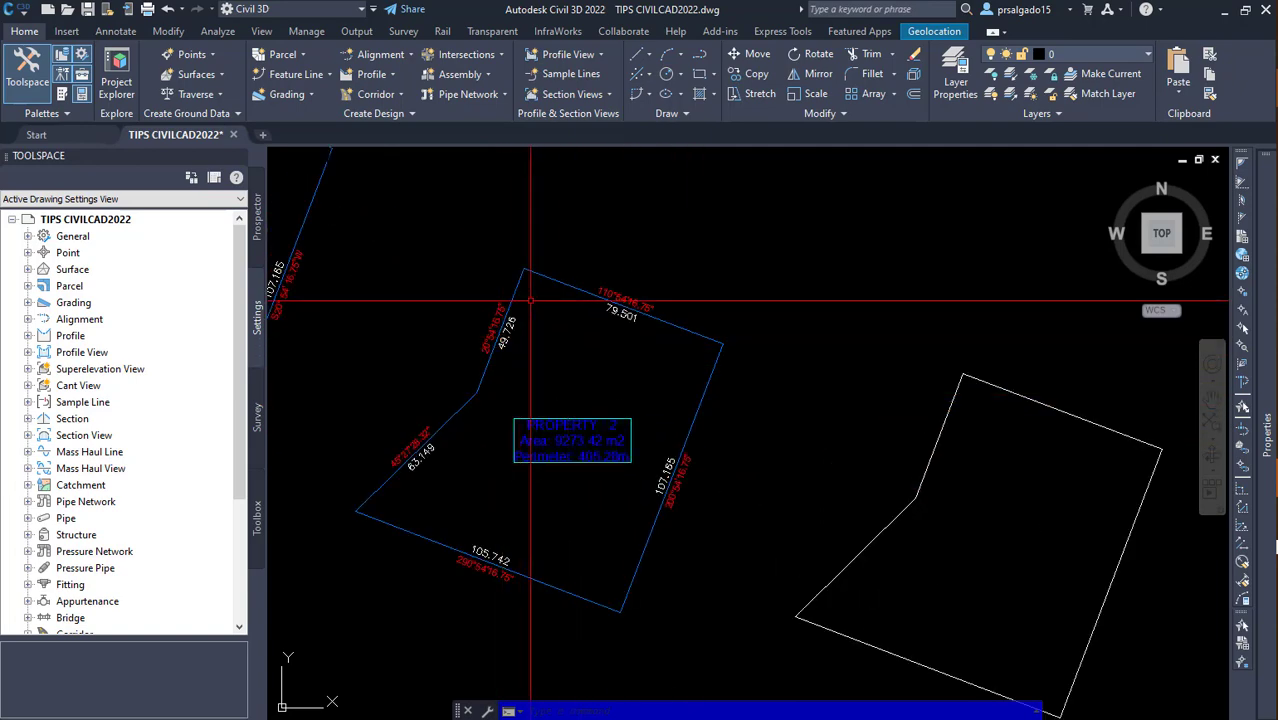
{"action": "scroll", "coordinate": [645, 428], "scroll_direction": "down", "scroll_amount": 5}
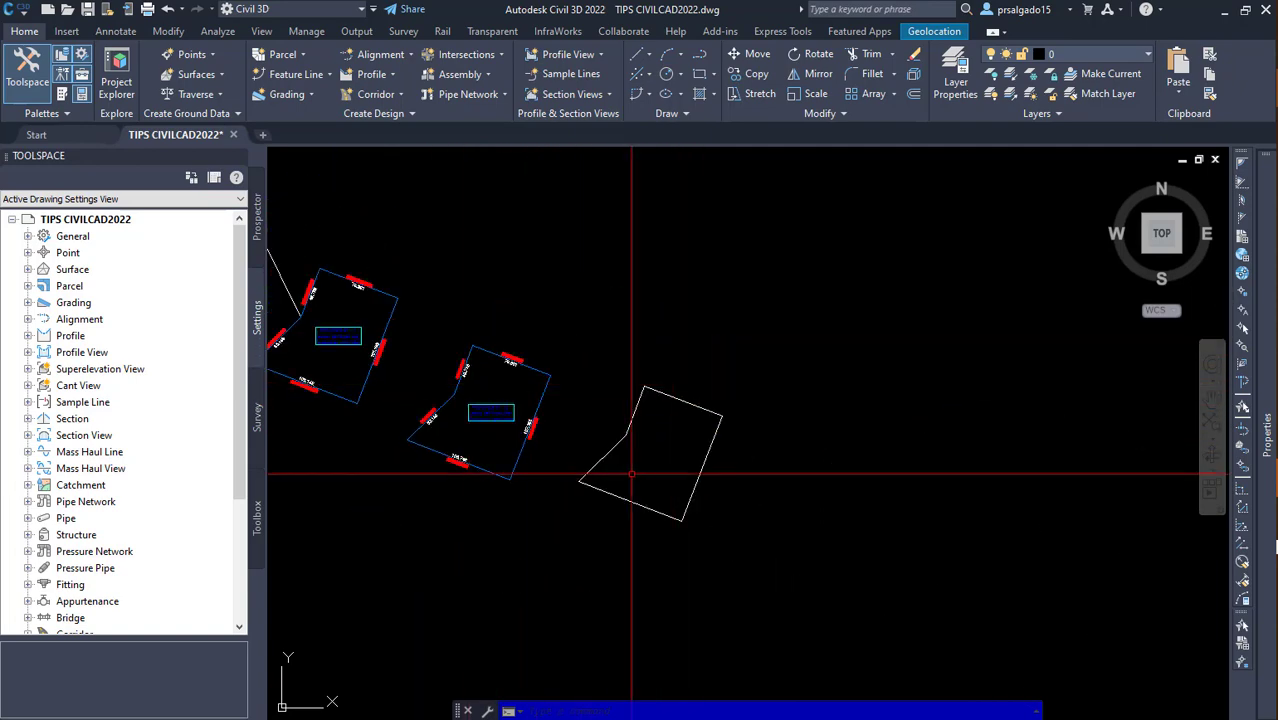
{"action": "scroll", "coordinate": [574, 465], "scroll_direction": "up", "scroll_amount": 4}
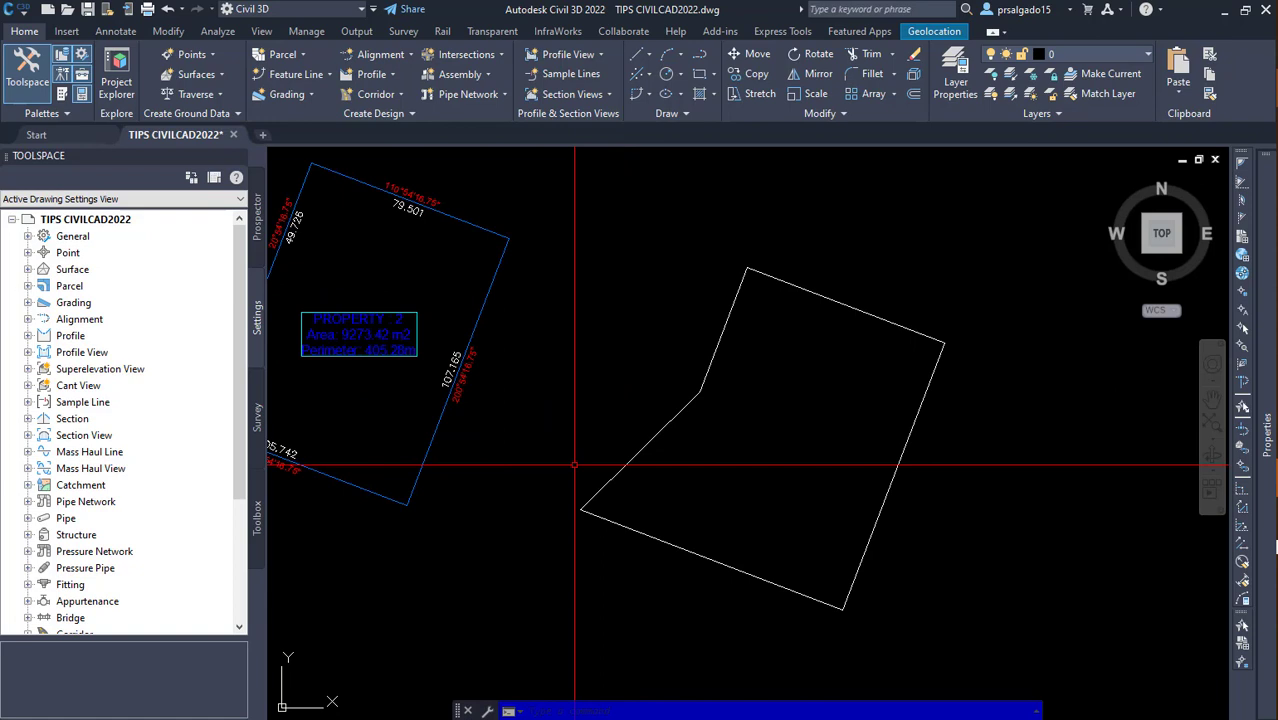
{"action": "scroll", "coordinate": [676, 306], "scroll_direction": "down", "scroll_amount": 2}
{"action": "scroll", "coordinate": [670, 432], "scroll_direction": "up", "scroll_amount": 2}
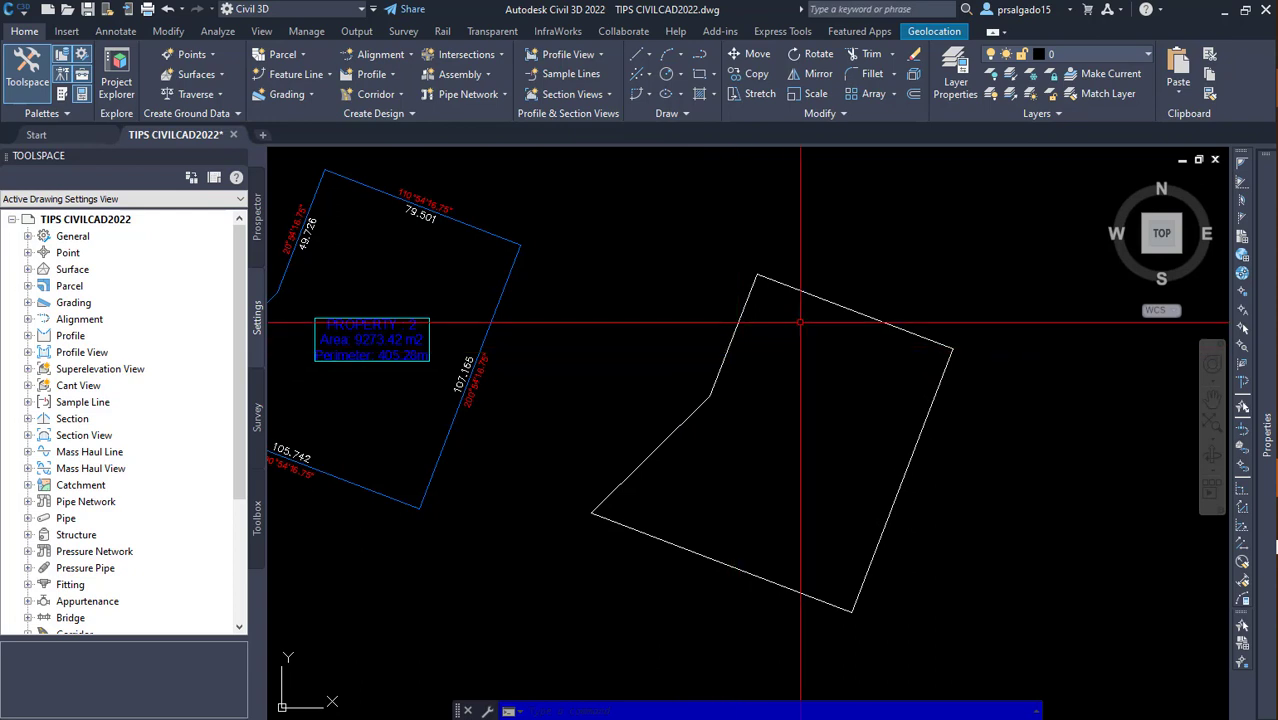
{"action": "scroll", "coordinate": [727, 421], "scroll_direction": "down", "scroll_amount": 1}
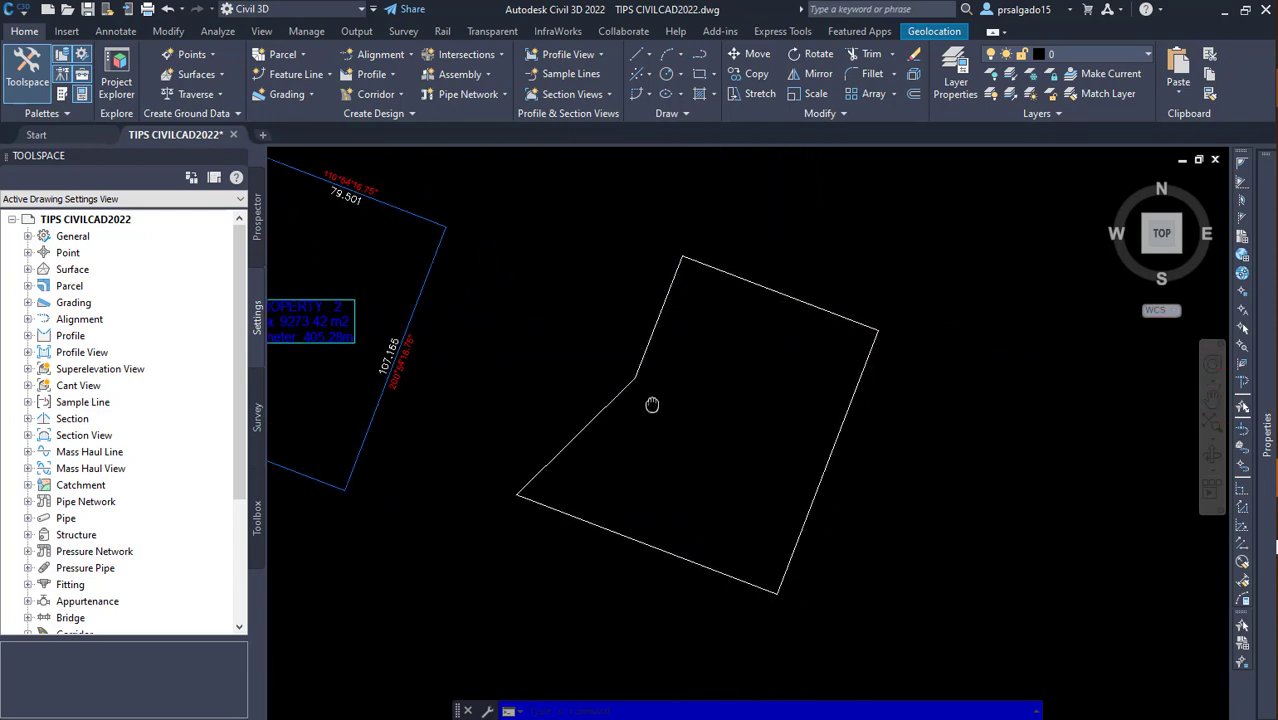
{"action": "scroll", "coordinate": [650, 430], "scroll_direction": "up", "scroll_amount": 3}
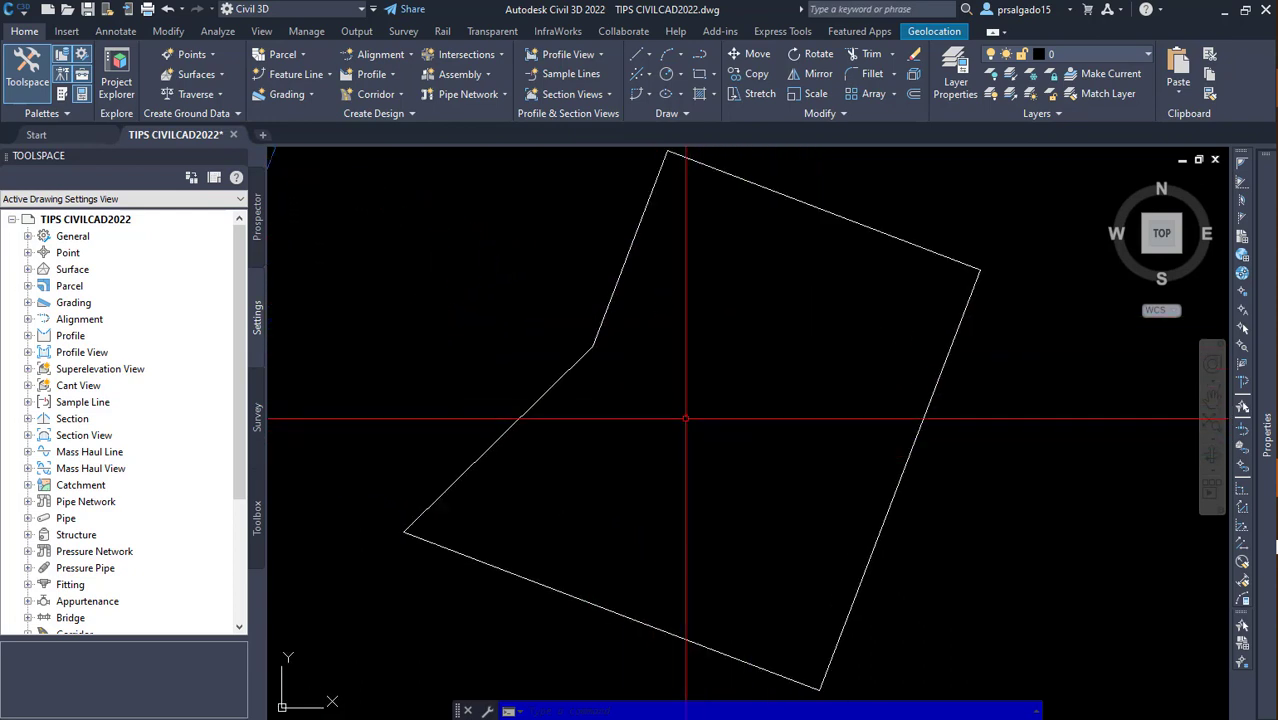
{"action": "middle_click_drag", "start_coordinate": [718, 351], "coordinate": [720, 384]}
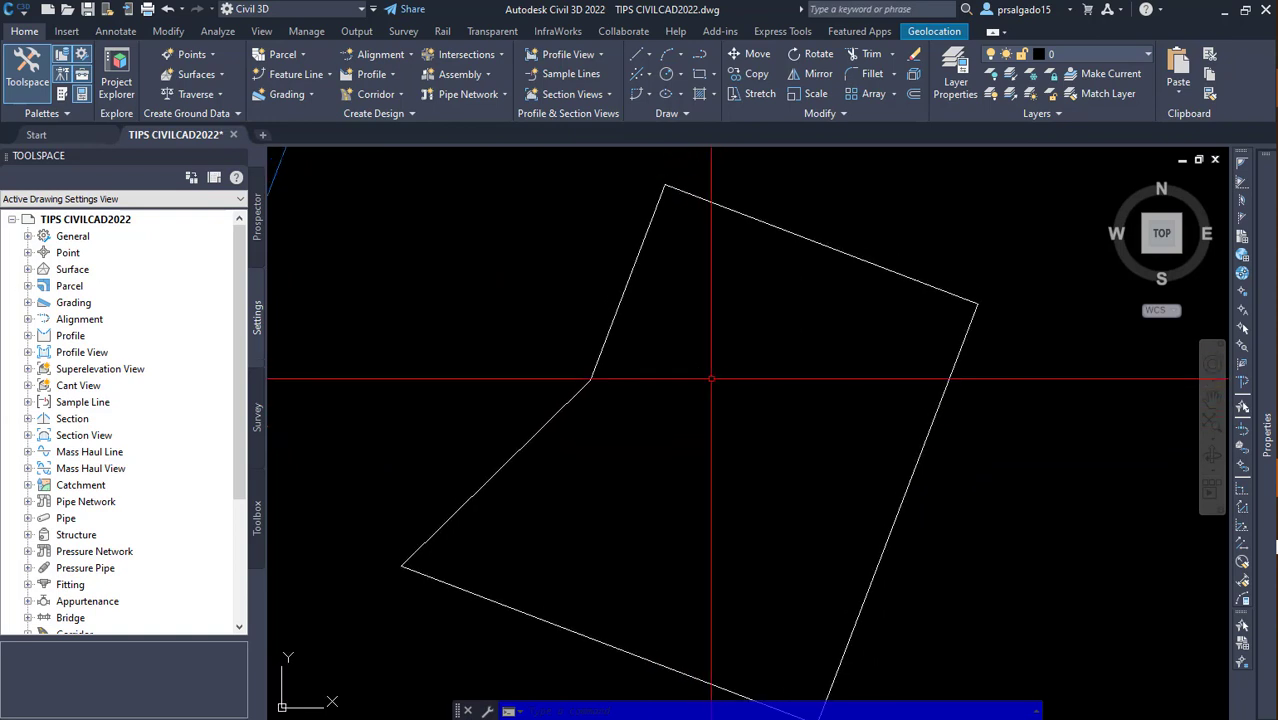
{"action": "scroll", "coordinate": [676, 380], "scroll_direction": "down", "scroll_amount": 2}
{"action": "scroll", "coordinate": [700, 381], "scroll_direction": "up", "scroll_amount": 2}
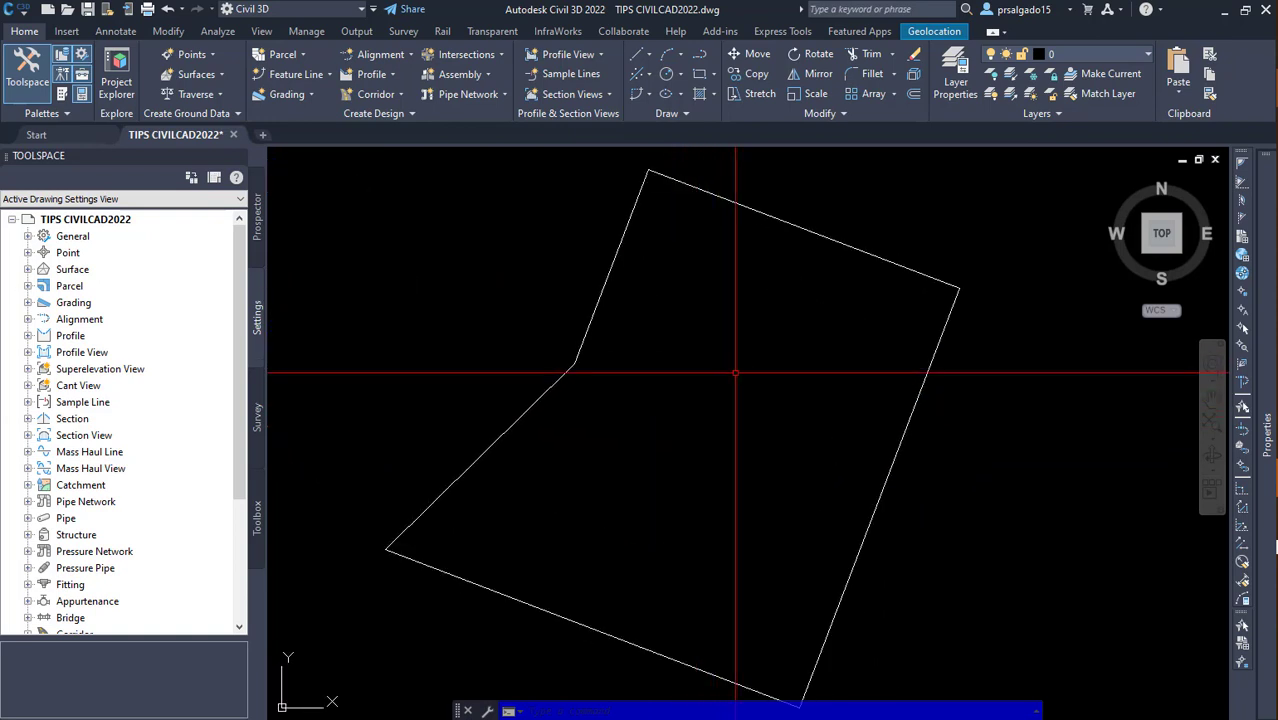
{"action": "scroll", "coordinate": [737, 372], "scroll_direction": "down", "scroll_amount": 2}
{"action": "scroll", "coordinate": [790, 368], "scroll_direction": "up", "scroll_amount": 2}
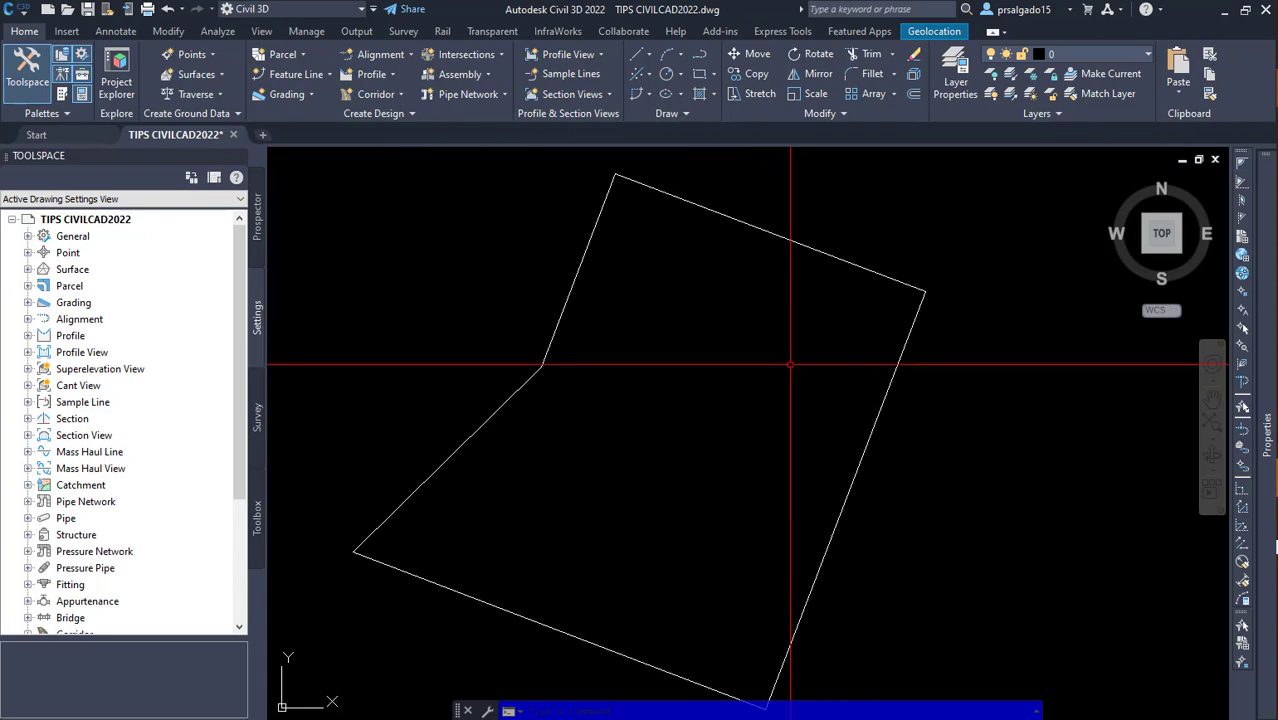
{"action": "scroll", "coordinate": [790, 365], "scroll_direction": "down", "scroll_amount": 2}
{"action": "scroll", "coordinate": [770, 368], "scroll_direction": "up", "scroll_amount": 2}
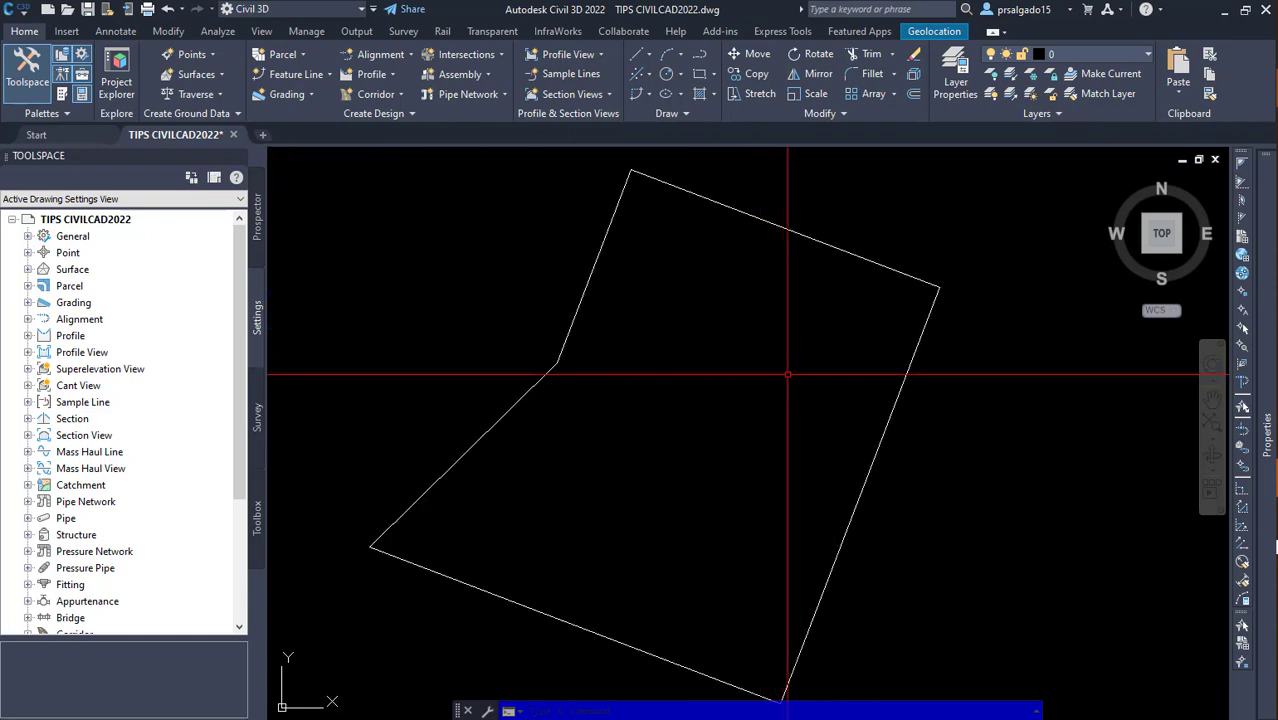
{"action": "scroll", "coordinate": [788, 374], "scroll_direction": "down", "scroll_amount": 2}
{"action": "scroll", "coordinate": [776, 300], "scroll_direction": "up", "scroll_amount": 2}
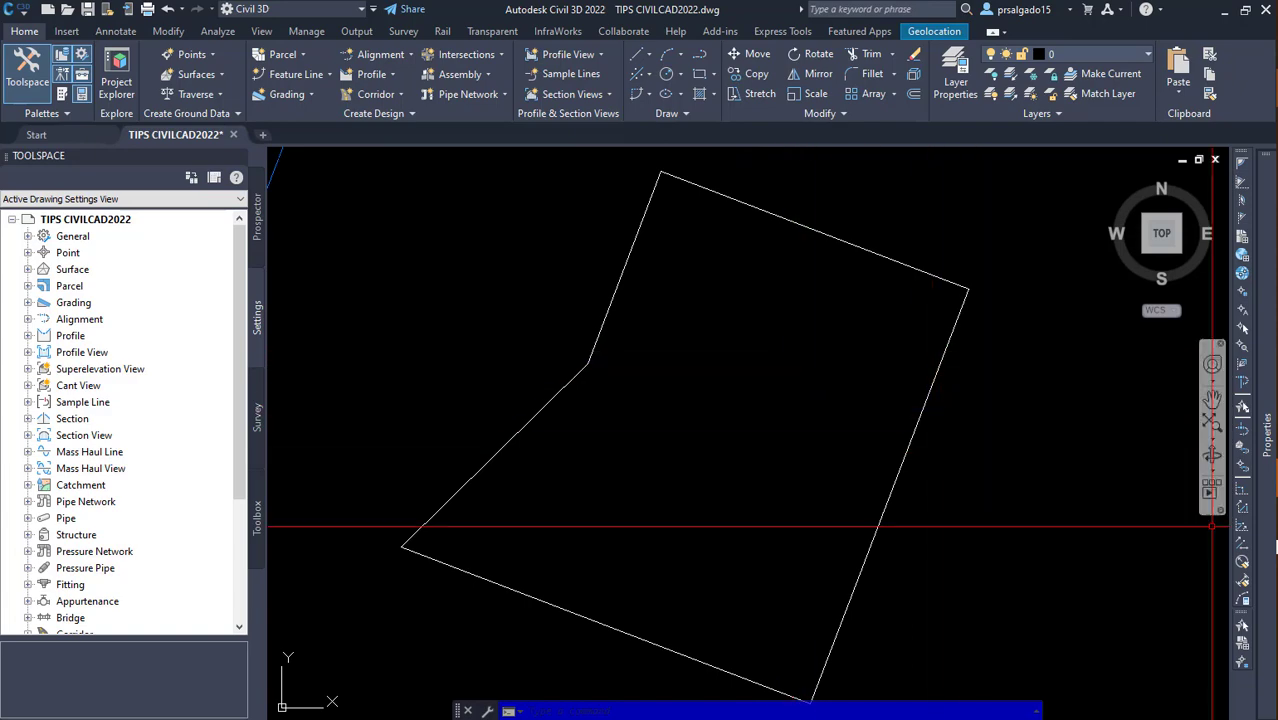
Step: Switch to AZIMUT.PNG in Photos to review the Property 2 azimuths and distances, and return to the redrawn boundary in Civil 3D
{"action": "key", "text": "alt+Tab"}
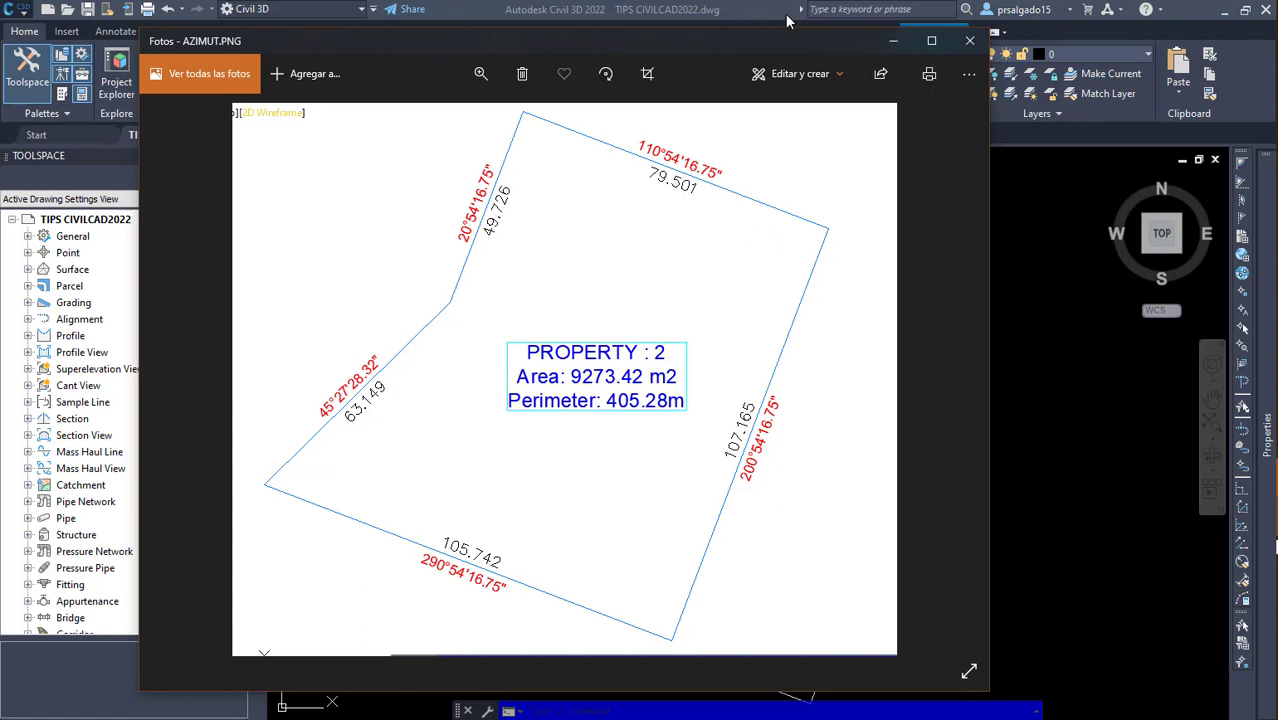
{"action": "left_click", "coordinate": [889, 44]}
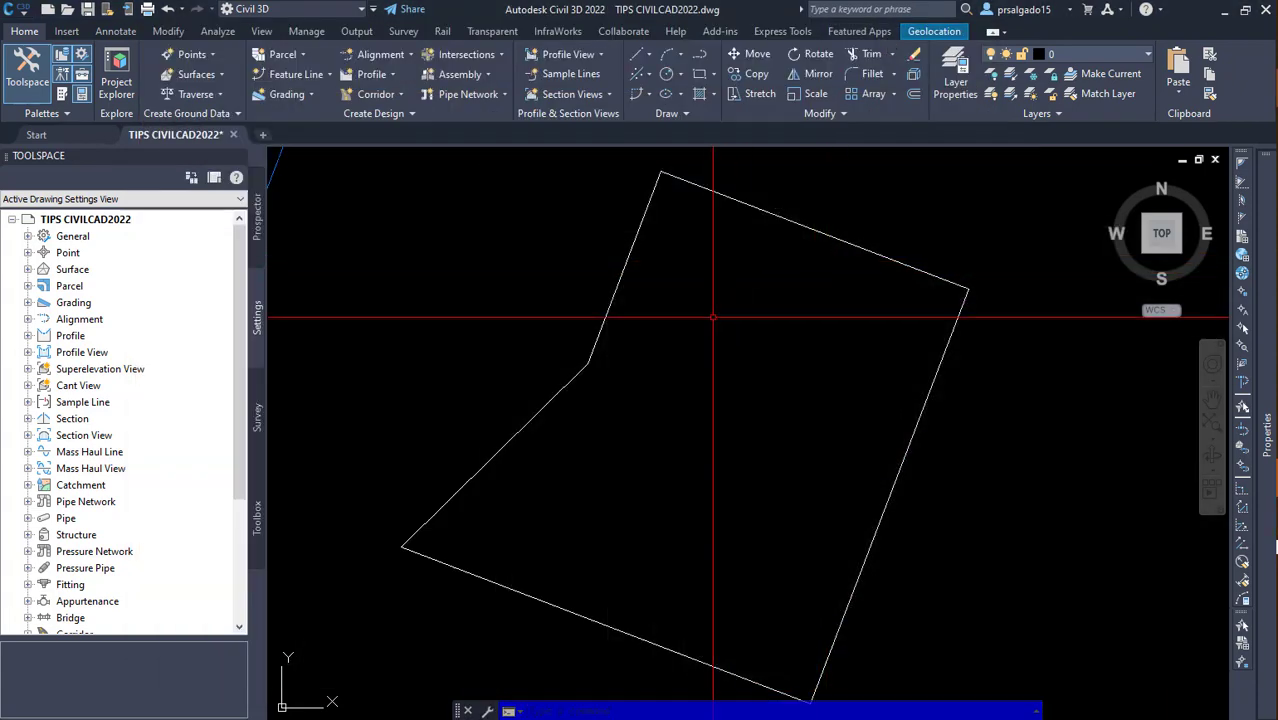
{"action": "scroll", "coordinate": [705, 313], "scroll_direction": "up", "scroll_amount": 3}
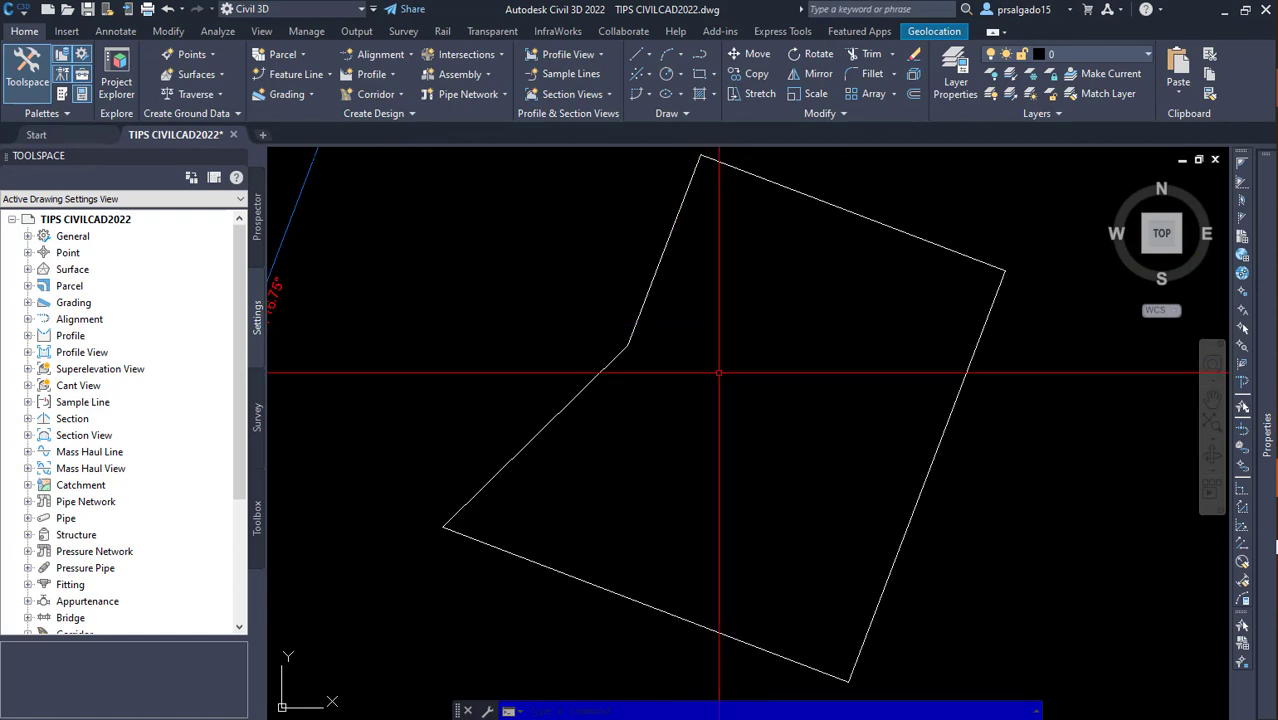
{"action": "mouse_move", "coordinate": [745, 320]}
{"action": "middle_mouse_down"}
{"action": "mouse_move", "coordinate": [619, 360]}
{"action": "mouse_move", "coordinate": [620, 382]}
{"action": "middle_mouse_up"}
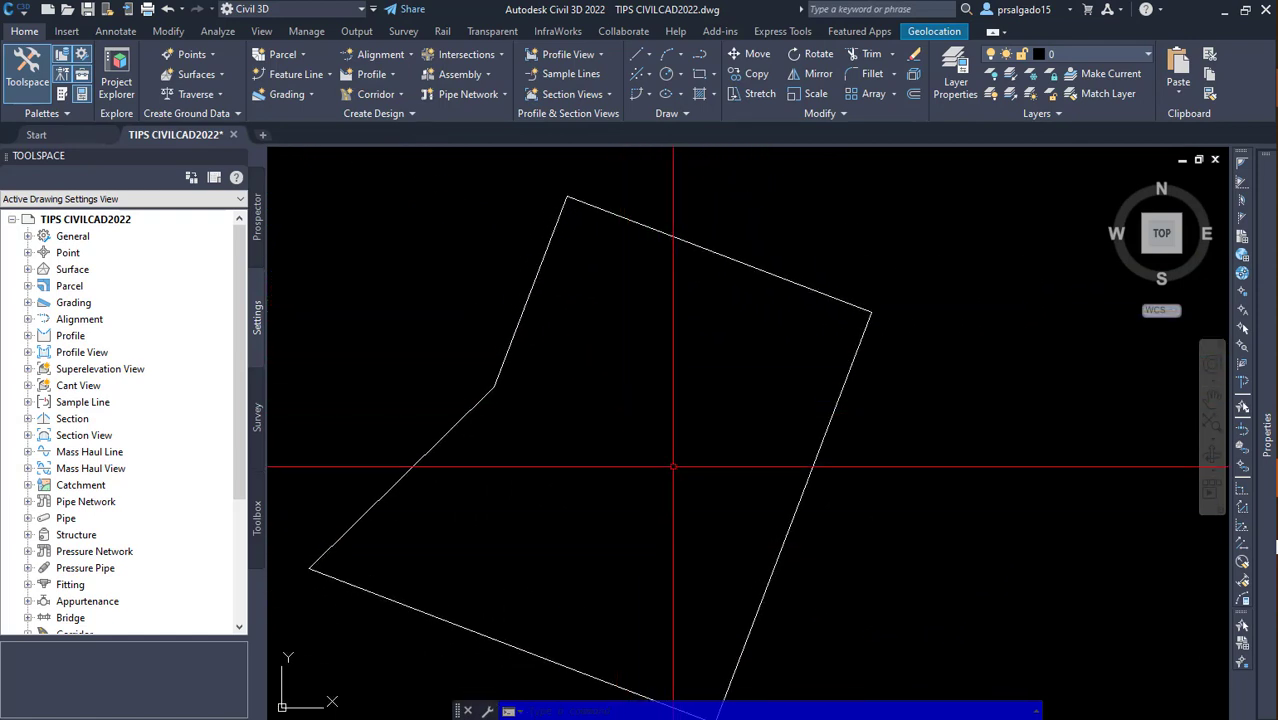
{"action": "middle_click_drag", "start_coordinate": [672, 487], "coordinate": [690, 442]}
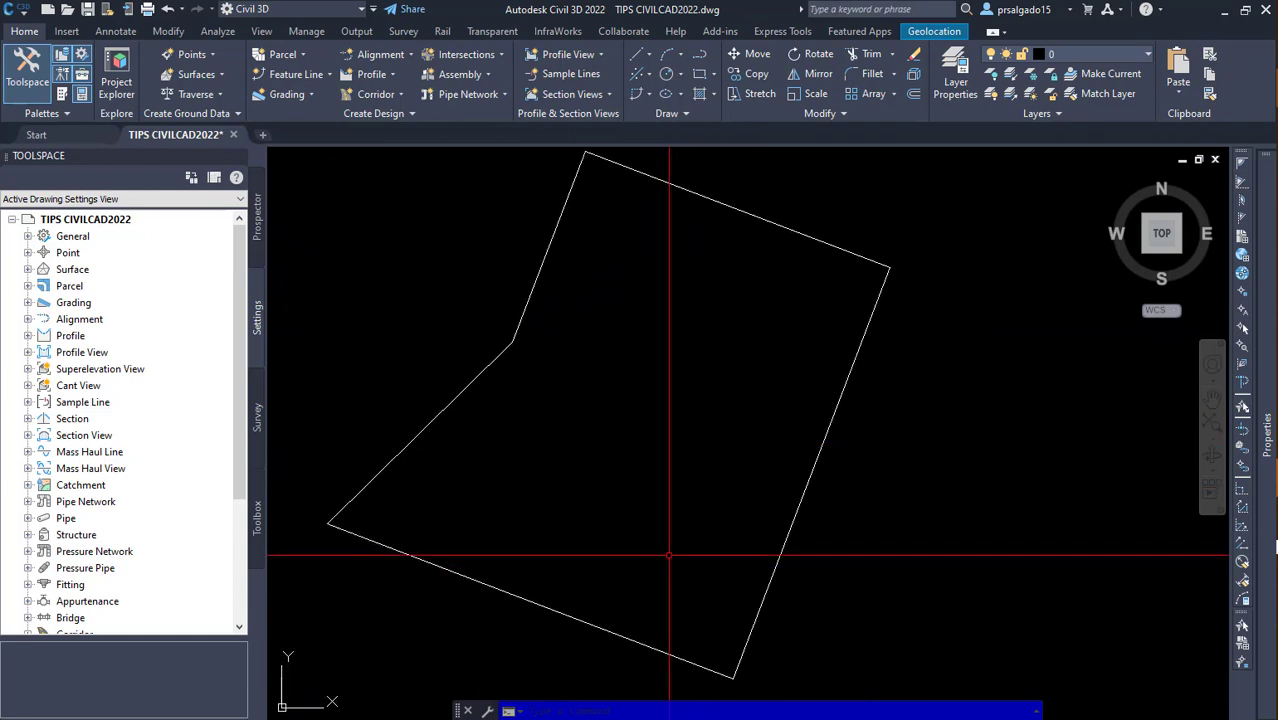